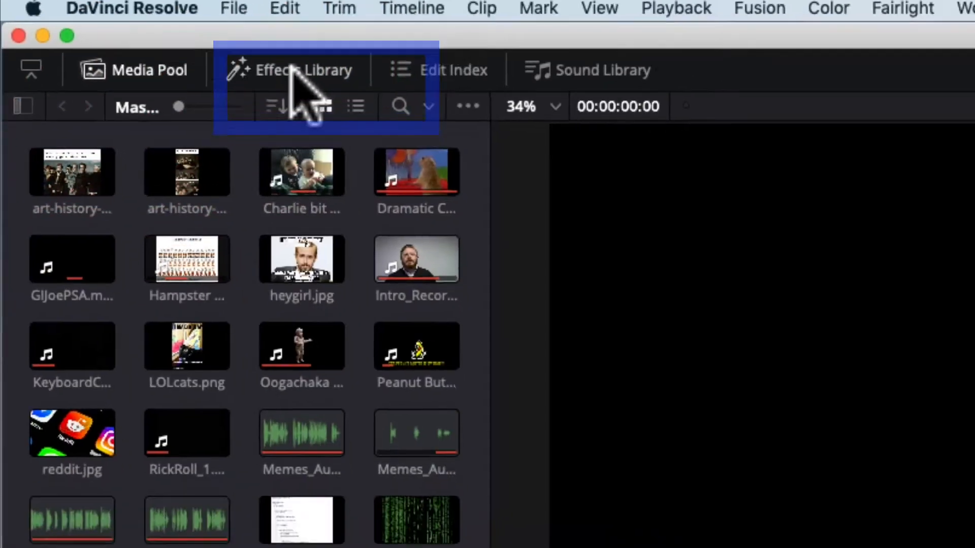
- Open the Effects Library and show the Titles category of the Toolbox
left_click(333, 87)
left_click(87, 57)
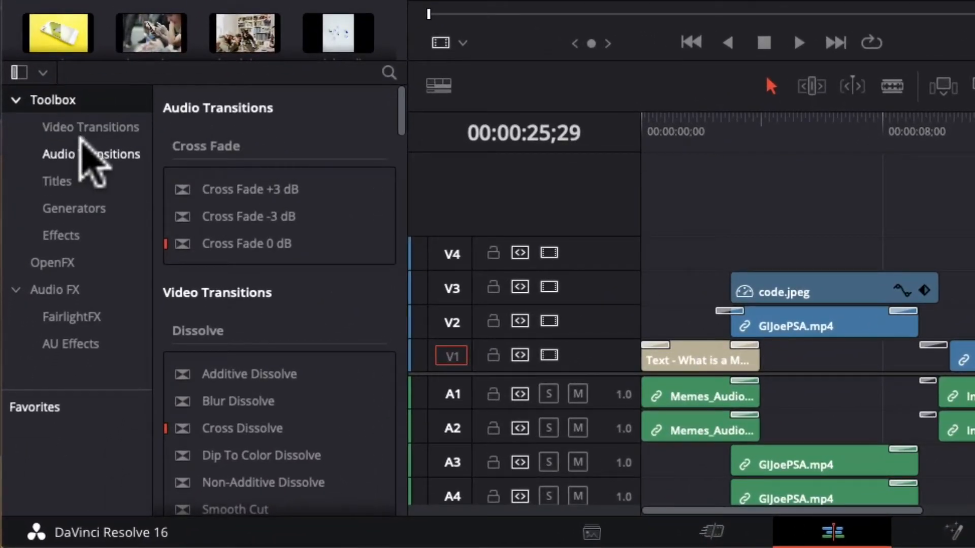
left_click(77, 185)
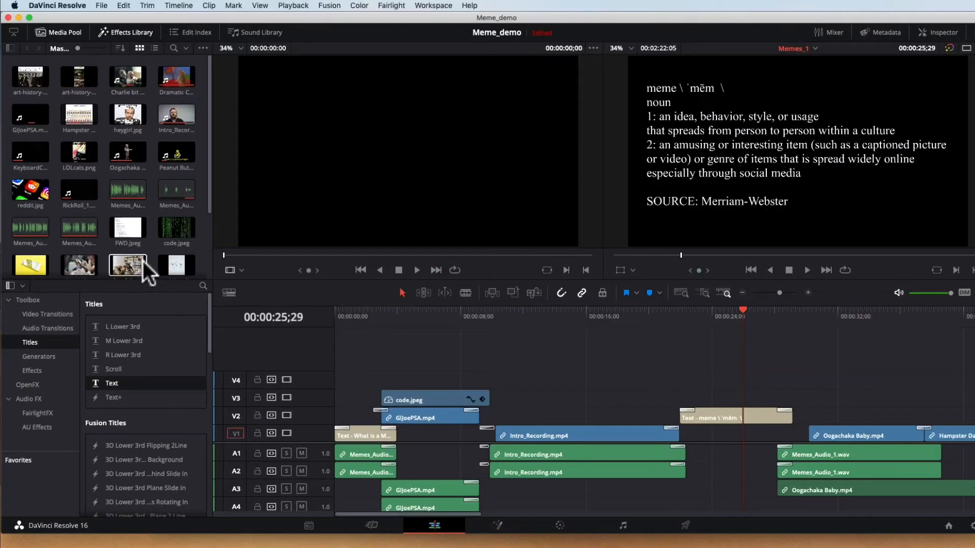
- Open the Inspector for the meme definition title and examine its font, drop shadow and stroke settings
double_click(141, 260)
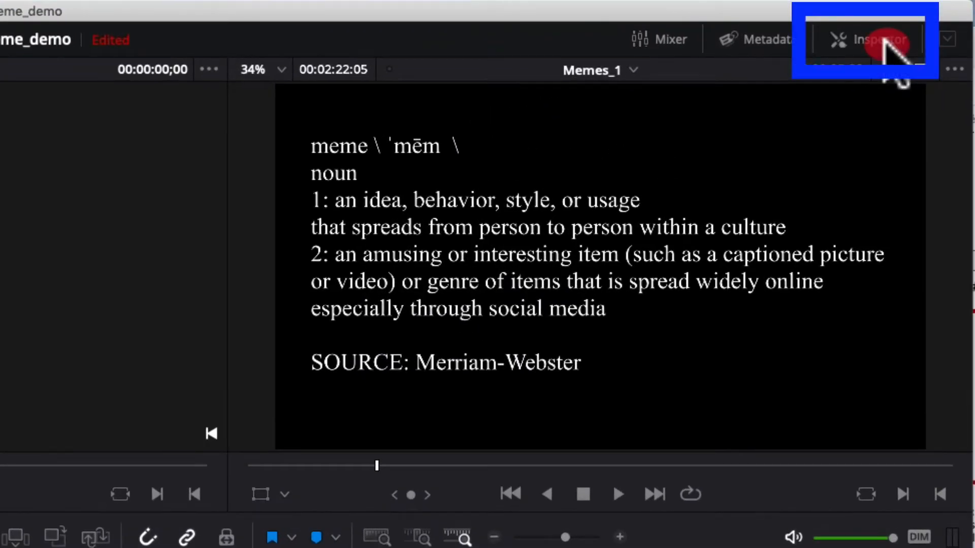
left_click(883, 42)
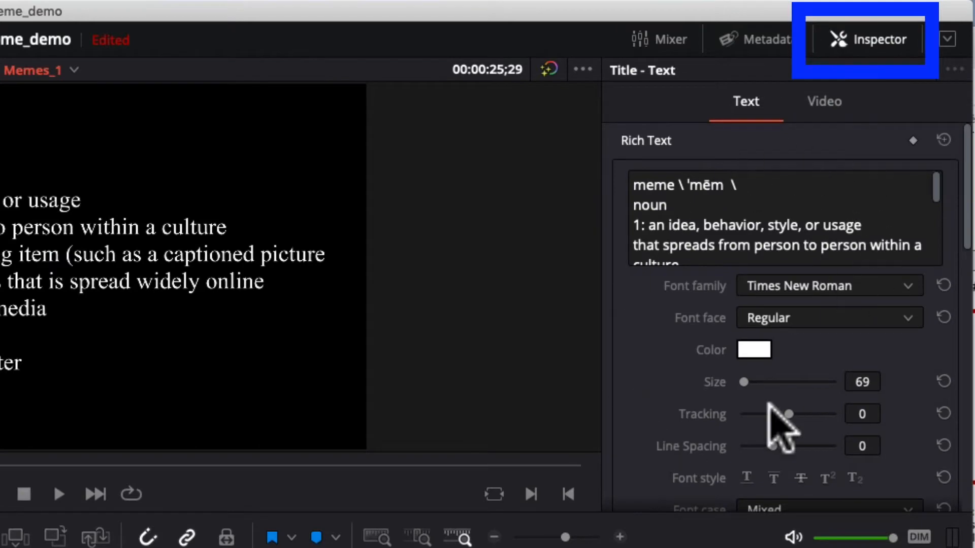
scroll(751, 316, "down", 5)
scroll(756, 325, "down", 4)
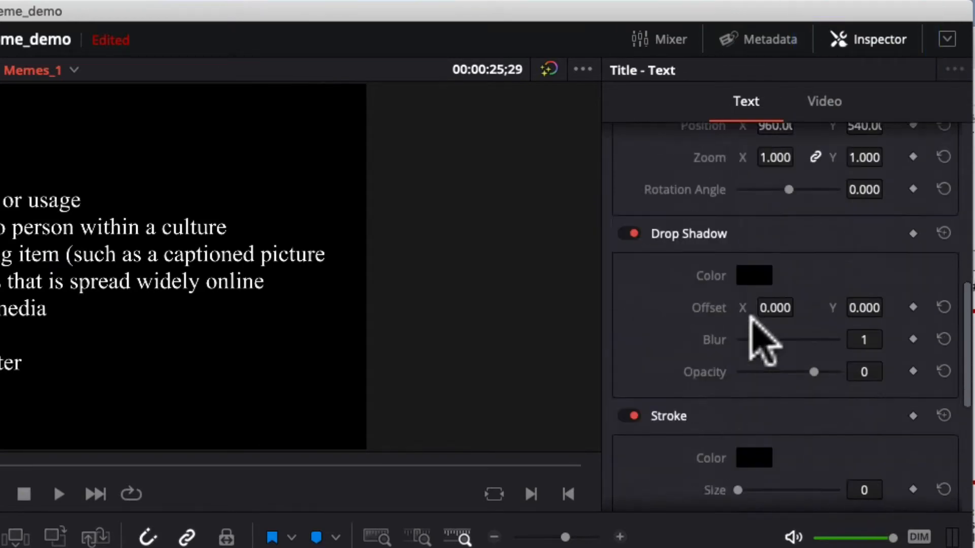
scroll(751, 336, "up", 8)
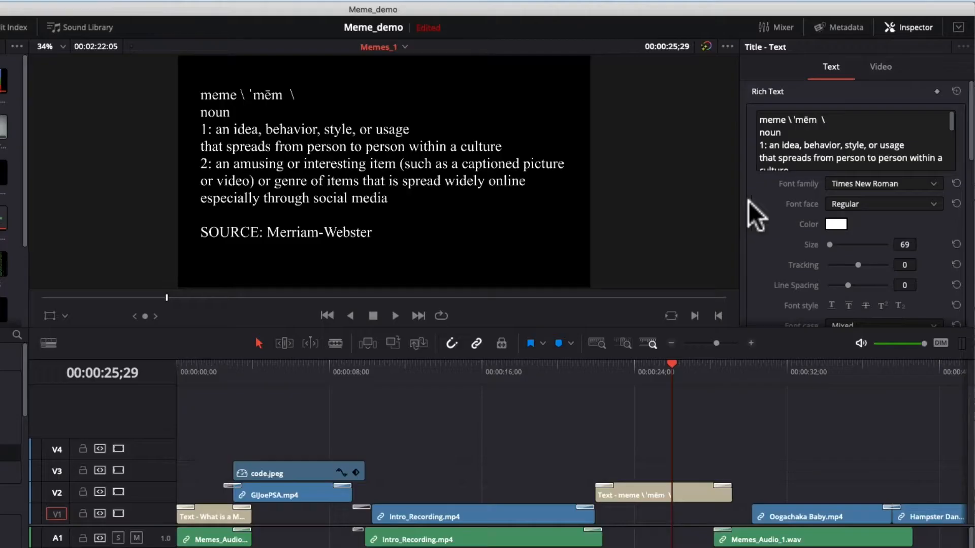
- Move the playhead to 00:00:25;20 over the meme definition title on track V2 and select that clip with the Inspector open
left_click(906, 22)
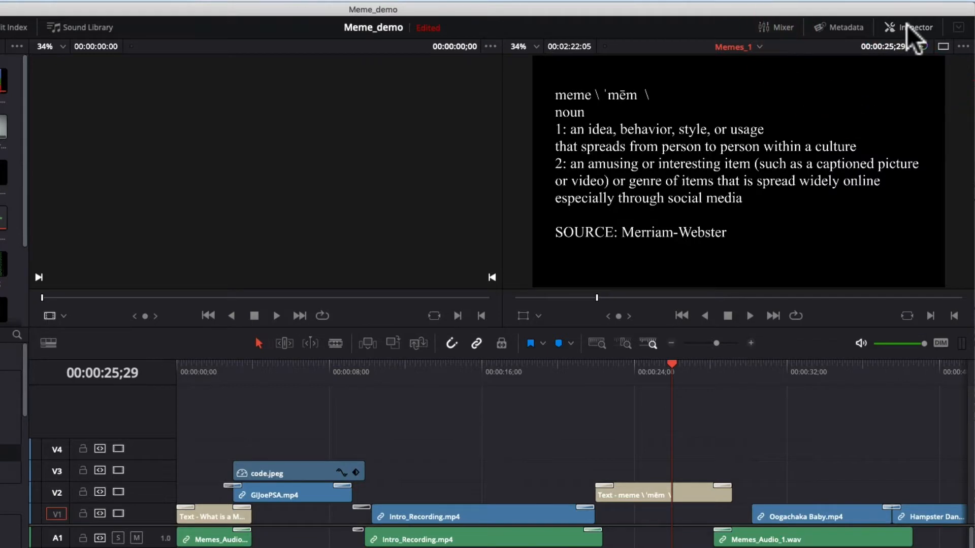
left_click(906, 24)
left_click(907, 24)
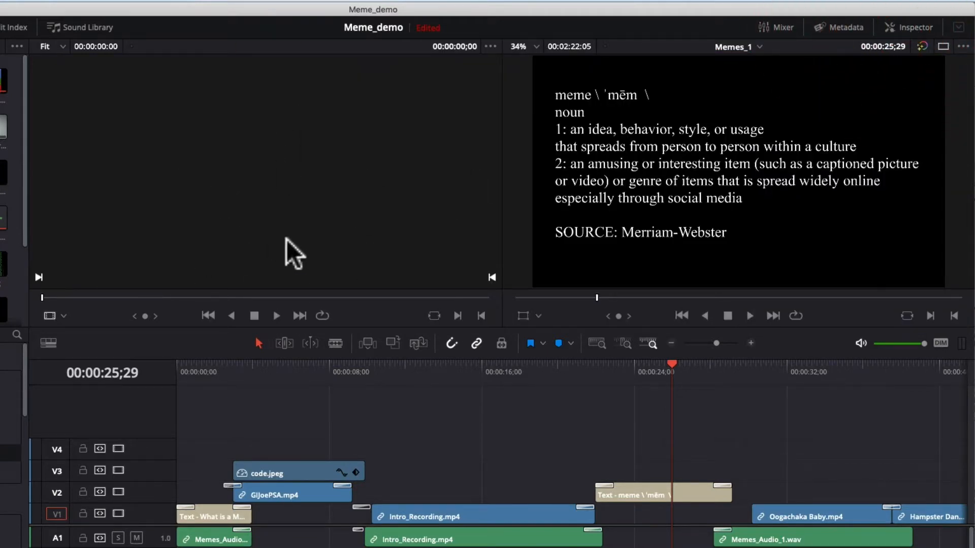
left_click_drag(702, 373, 666, 355)
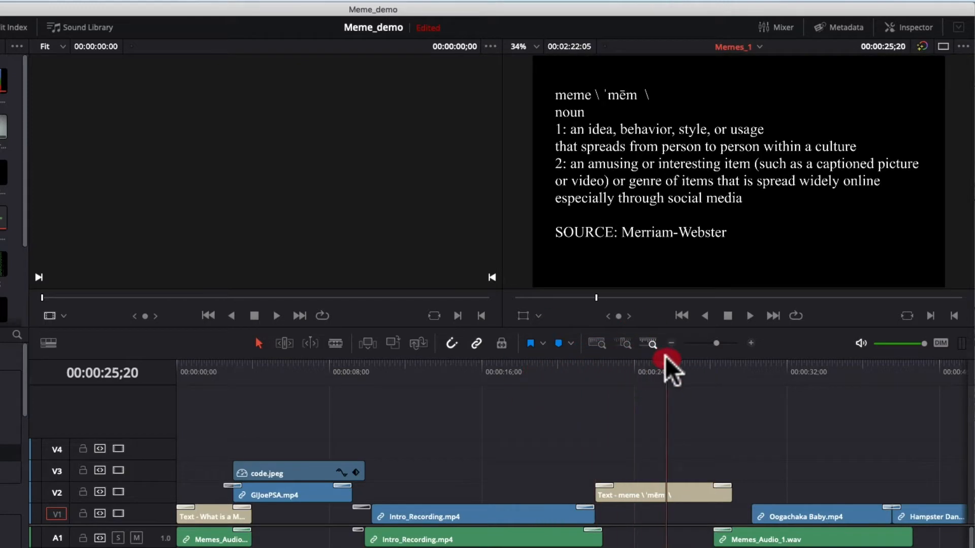
left_click(906, 24)
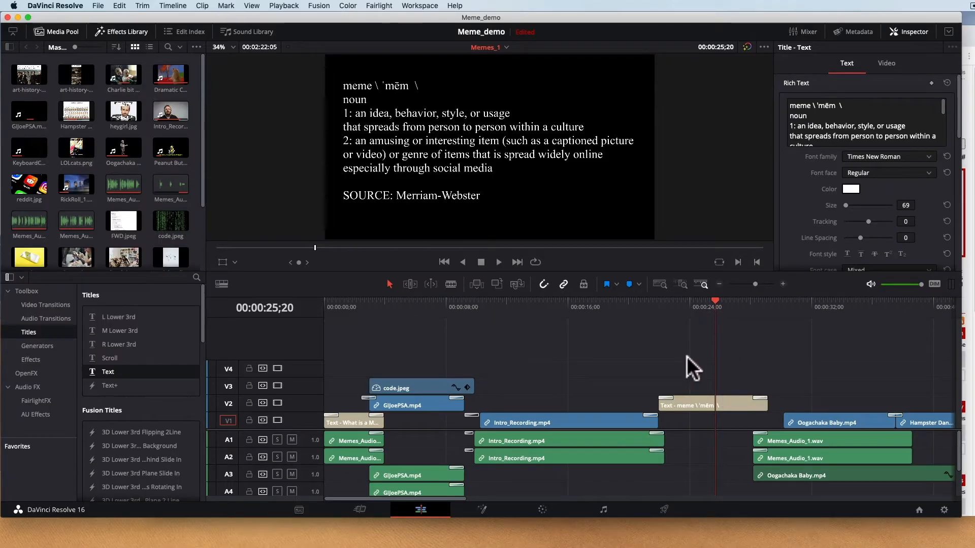
left_click(702, 407)
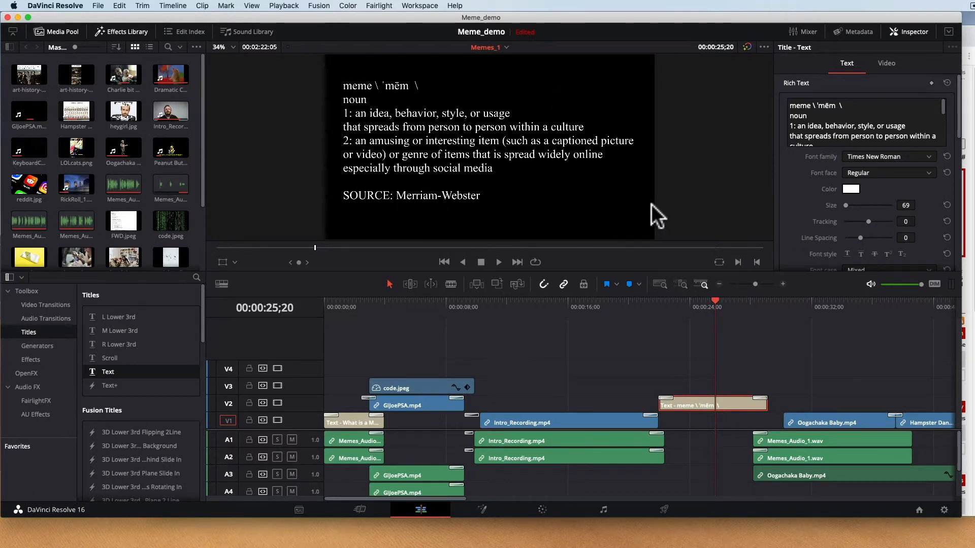
- Add a Text title on track V3 above Intro_Recording.mp4 and place the playhead over it
left_click(108, 31)
left_click(108, 31)
left_click(42, 333)
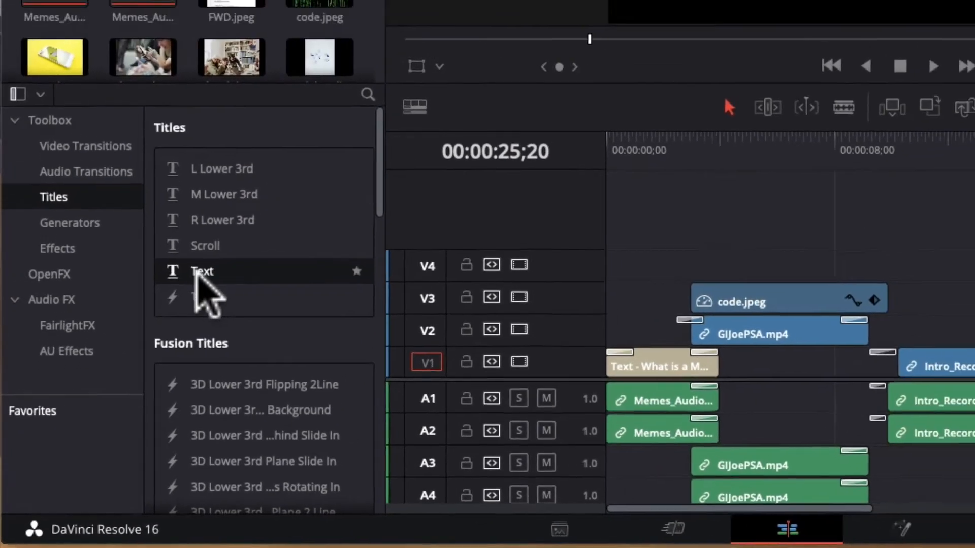
left_click_drag(218, 238, 889, 340)
left_click(938, 201)
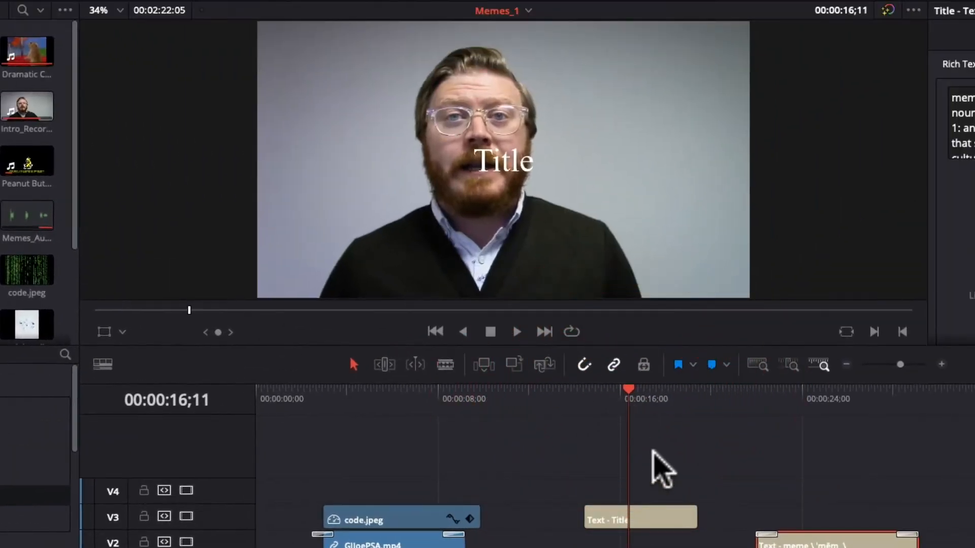
- Delete the Text title above Intro_Recording.mp4 from track V3
left_click_drag(650, 411, 612, 401)
left_click(511, 165)
left_click(646, 518)
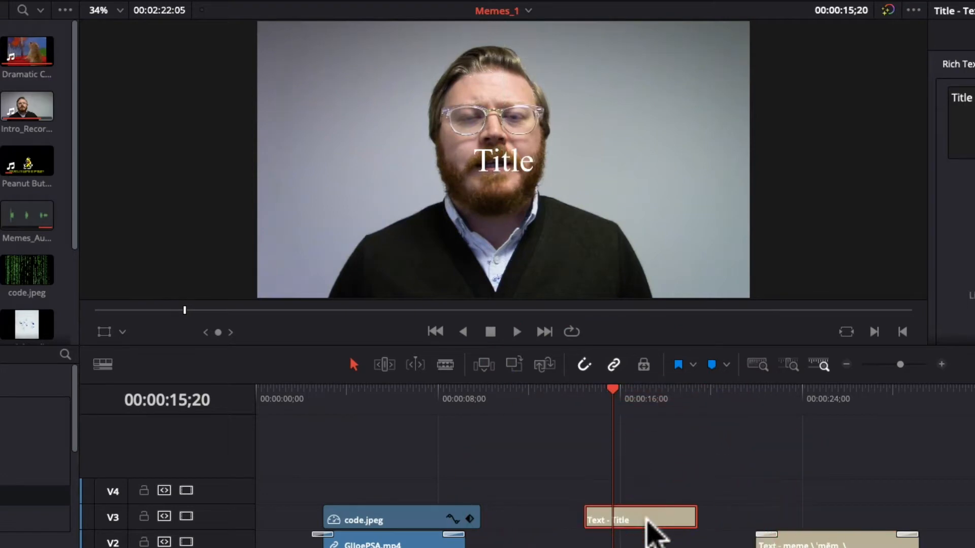
key("Delete")
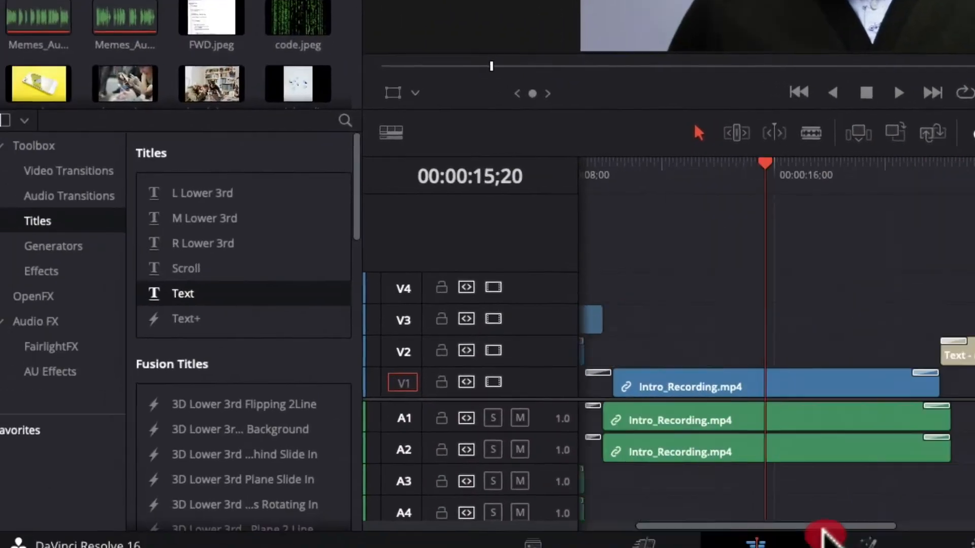
- Preview the scrolling credits title above RickRoll_1.mp4 on track V2 by scrubbing the playhead through it
scroll(739, 413, "right", 10)
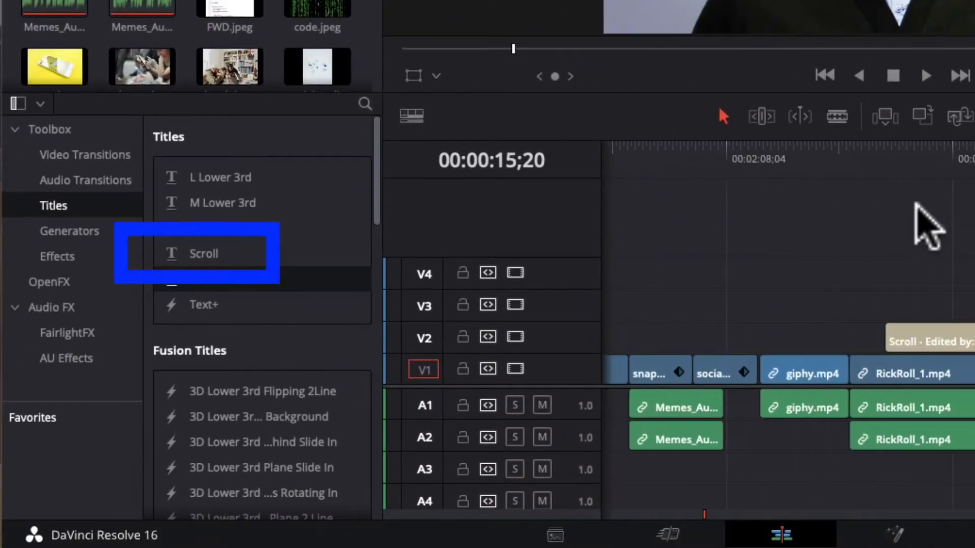
left_click(931, 341)
left_click_drag(859, 197, 958, 197)
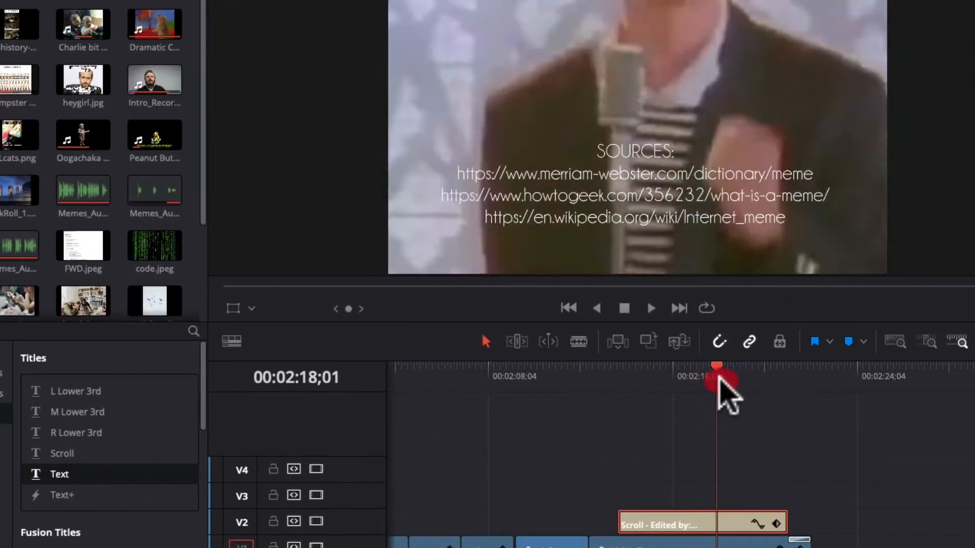
mouse_move(719, 380)
left_mouse_down()
mouse_move(756, 382)
mouse_move(633, 383)
mouse_move(689, 380)
left_mouse_up()
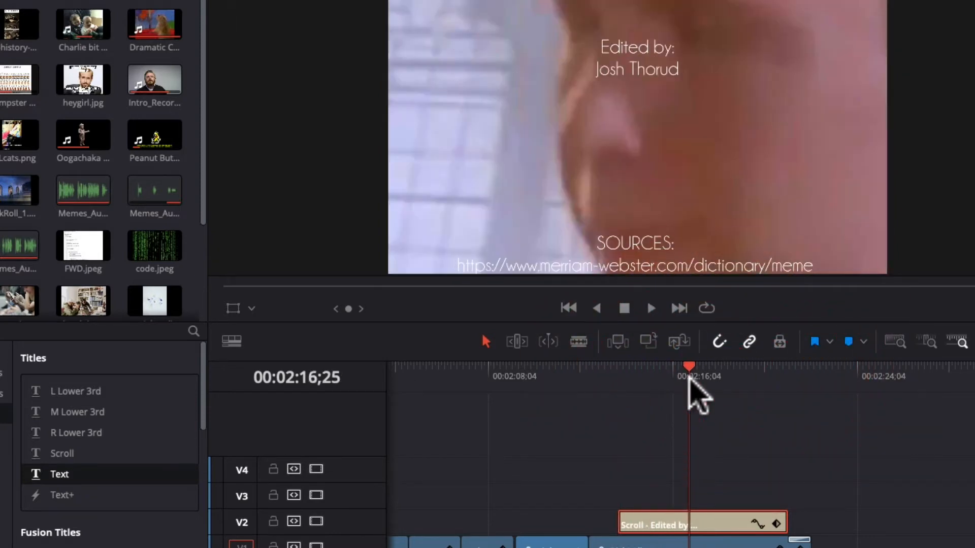
- Try out an L Lower 3rd title on track V2 above giphy.mp4 and remove it
left_click(80, 392)
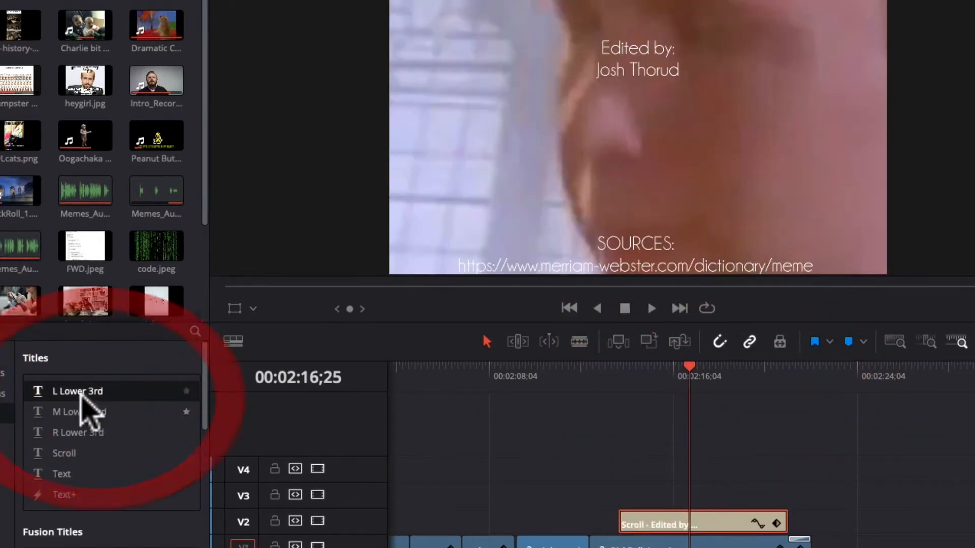
left_click_drag(80, 393, 523, 526)
left_click(568, 376)
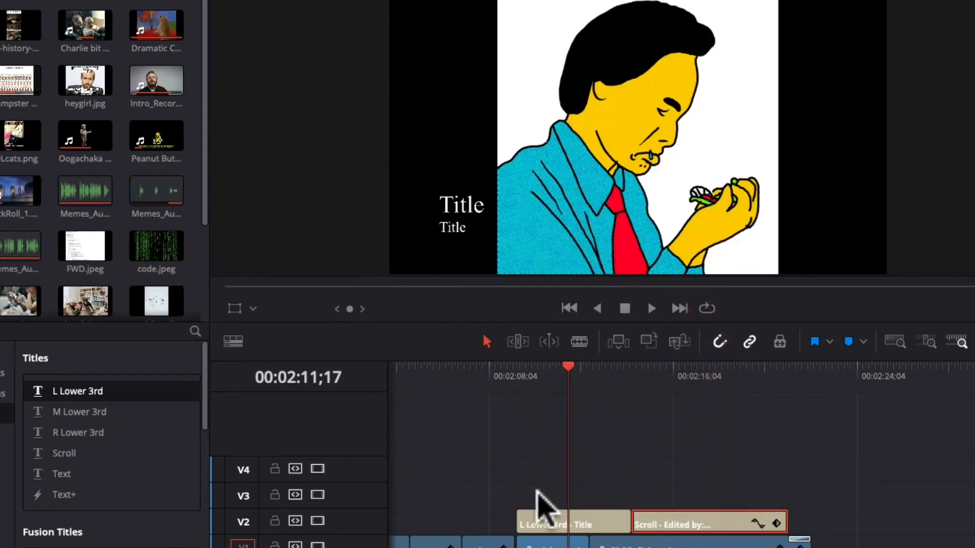
left_click(571, 523)
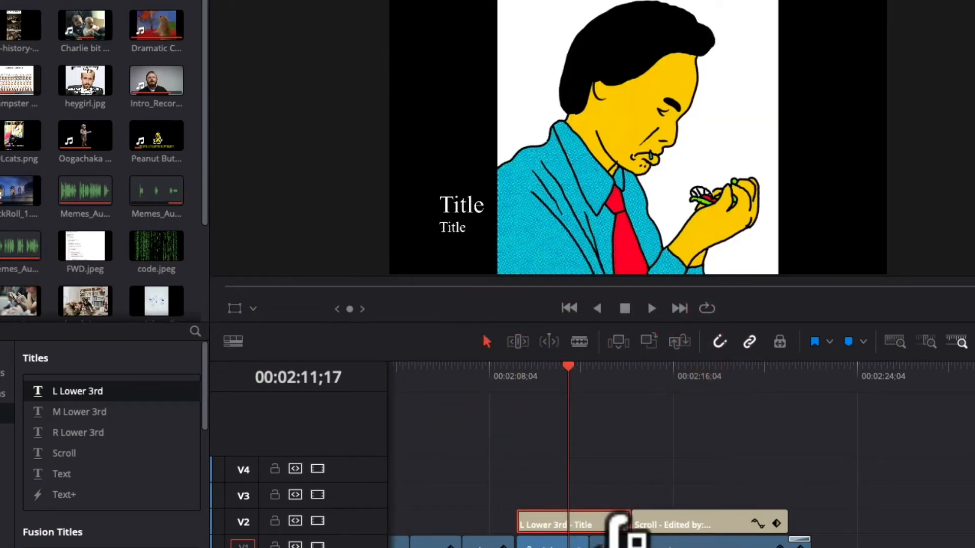
key("BackSpace")
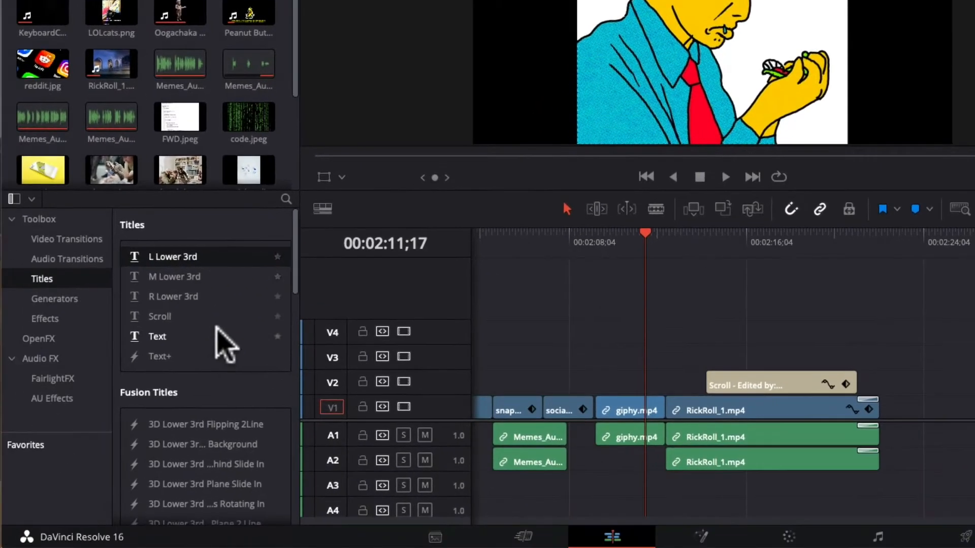
- Browse the available Subtitle and Fusion Titles presets in the titles list
scroll(131, 479, "down", 10)
scroll(211, 312, "down", 5)
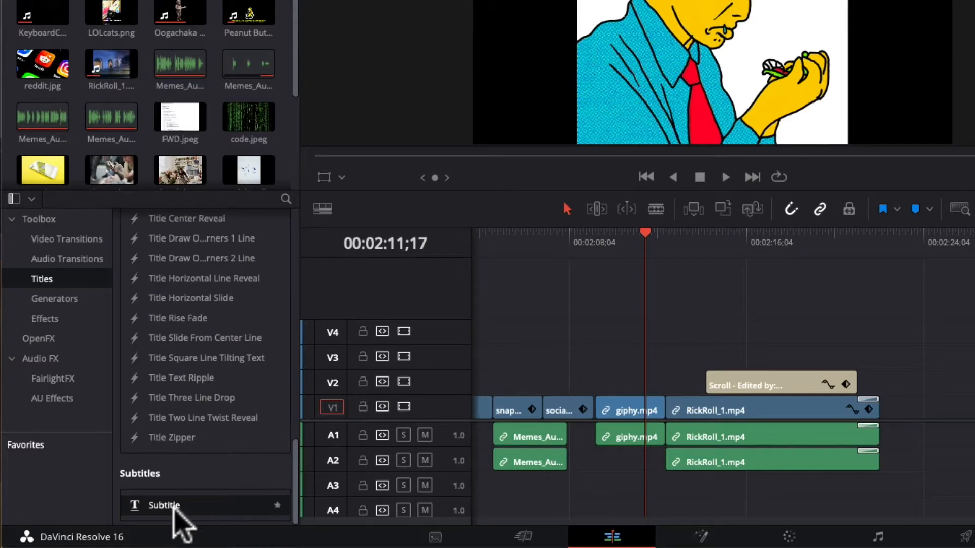
scroll(209, 484, "up", 10)
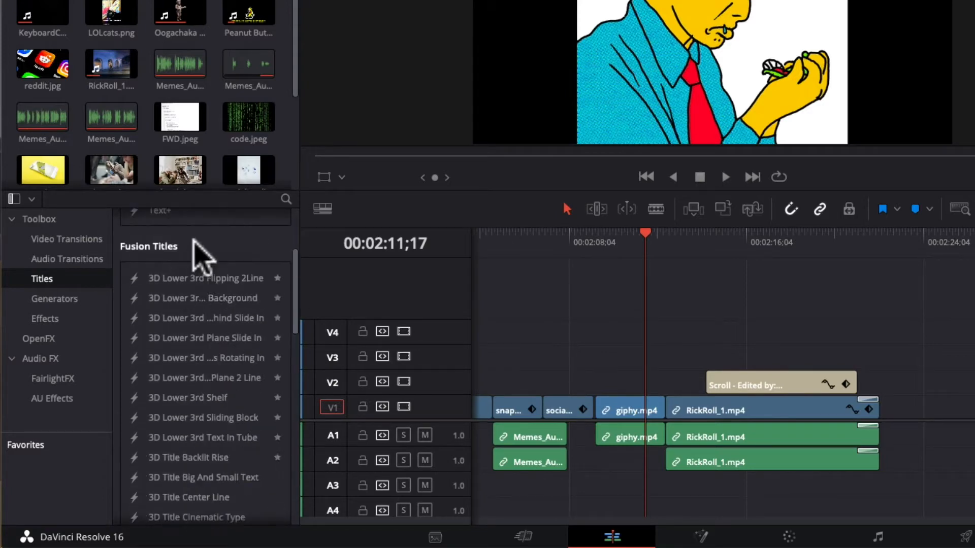
left_click(177, 278)
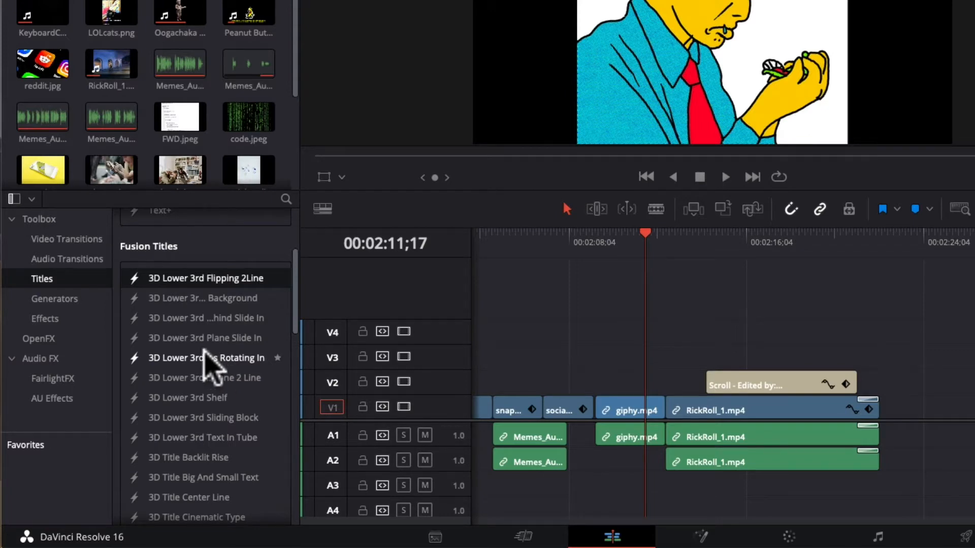
scroll(213, 386, "down", 12)
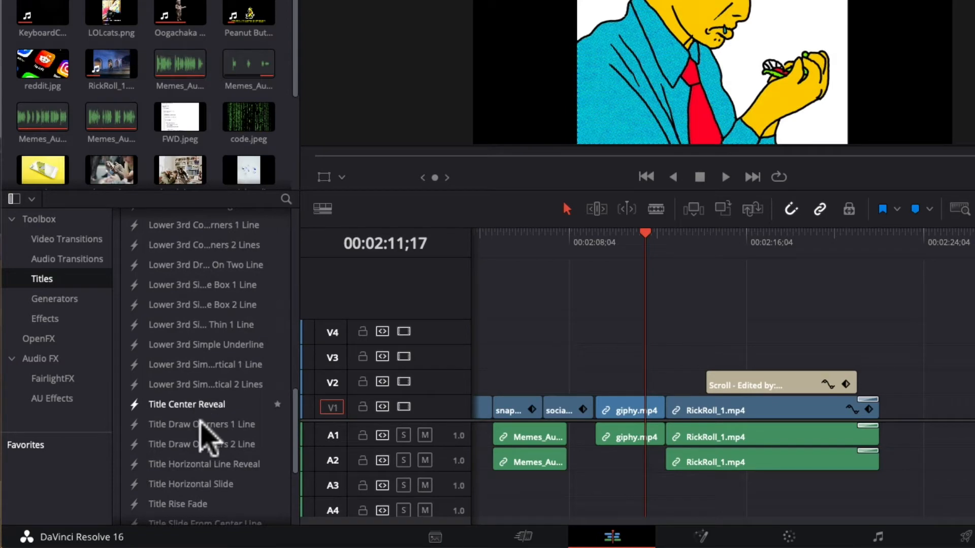
scroll(223, 427, "down", 4)
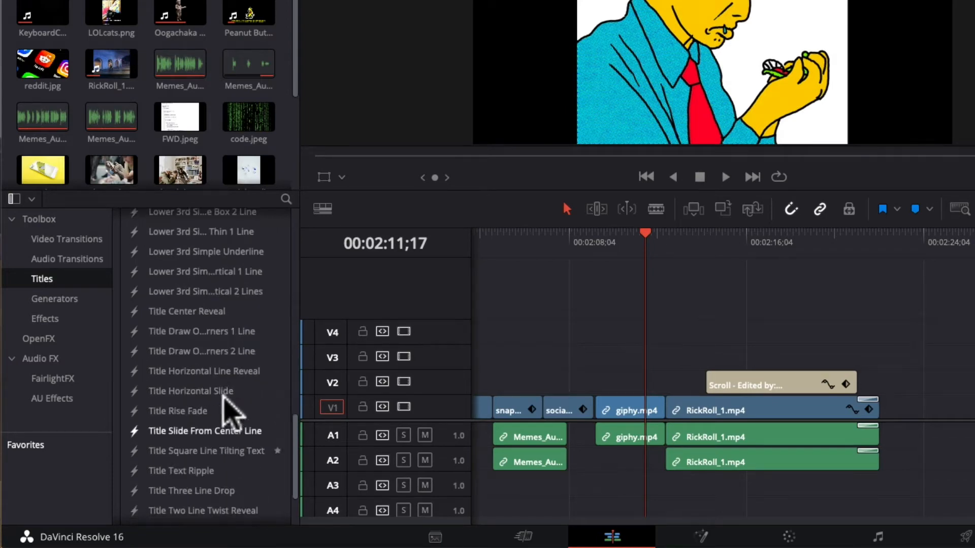
- Place a Title Center Reveal on track V3 after RickRoll_1.mp4 and play back its animation
left_click(161, 311)
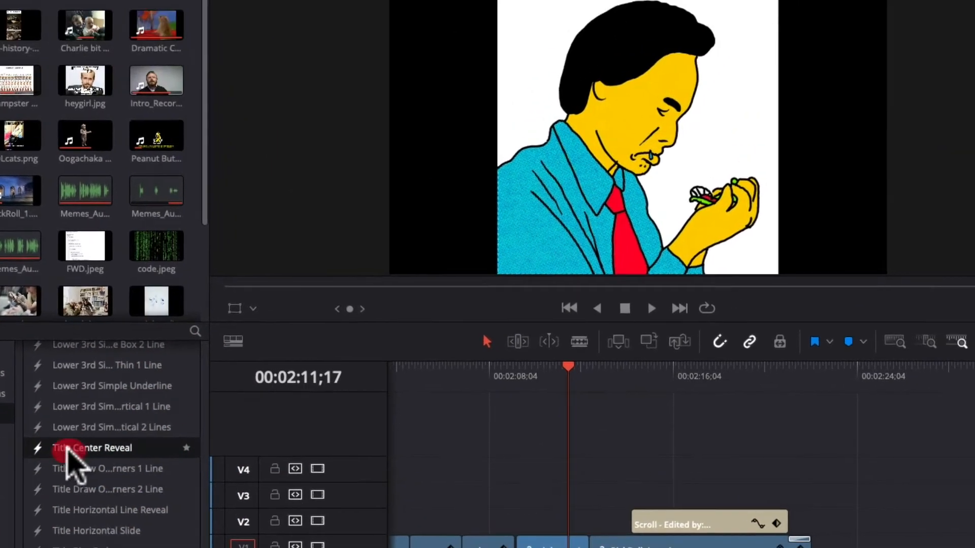
left_click_drag(71, 460, 819, 498)
left_click_drag(829, 392, 815, 388)
key("space")
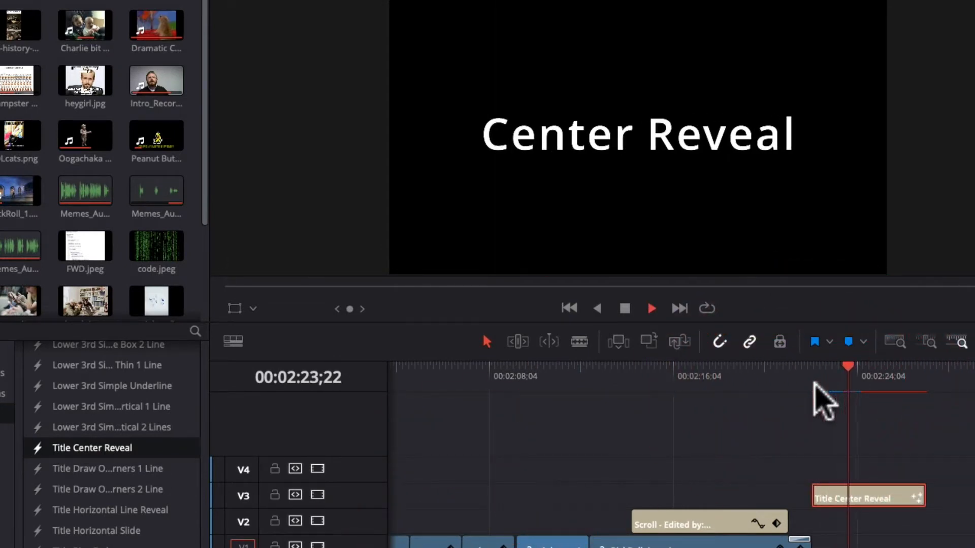
key("space")
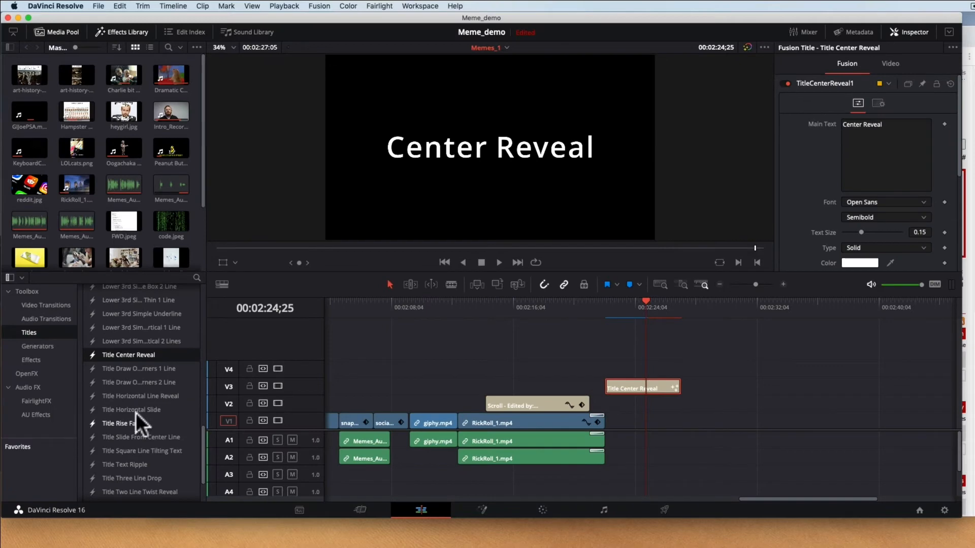
- Look through the remaining Fusion Titles presets and delete the Title Center Reveal clip from track V3
scroll(136, 412, "down", 3)
scroll(126, 432, "up", 10)
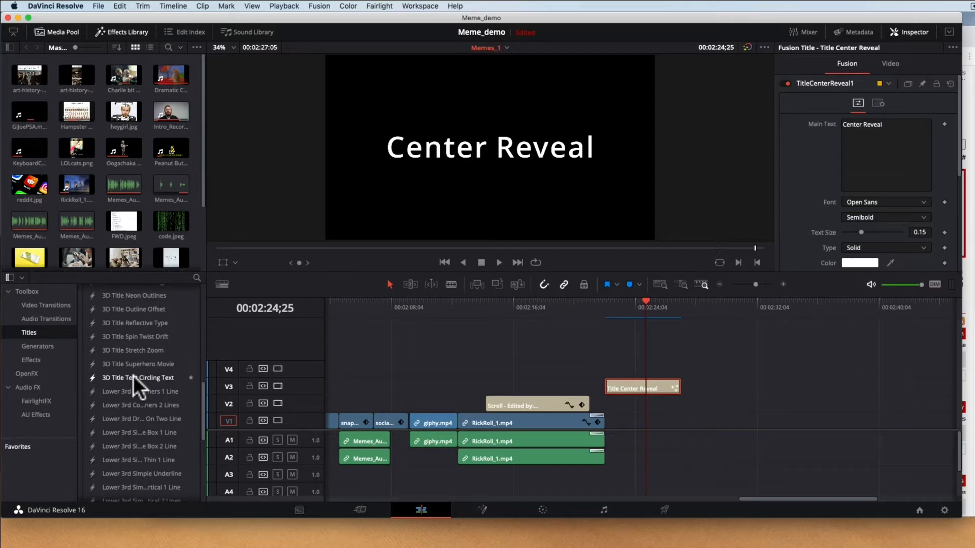
scroll(131, 432, "up", 5)
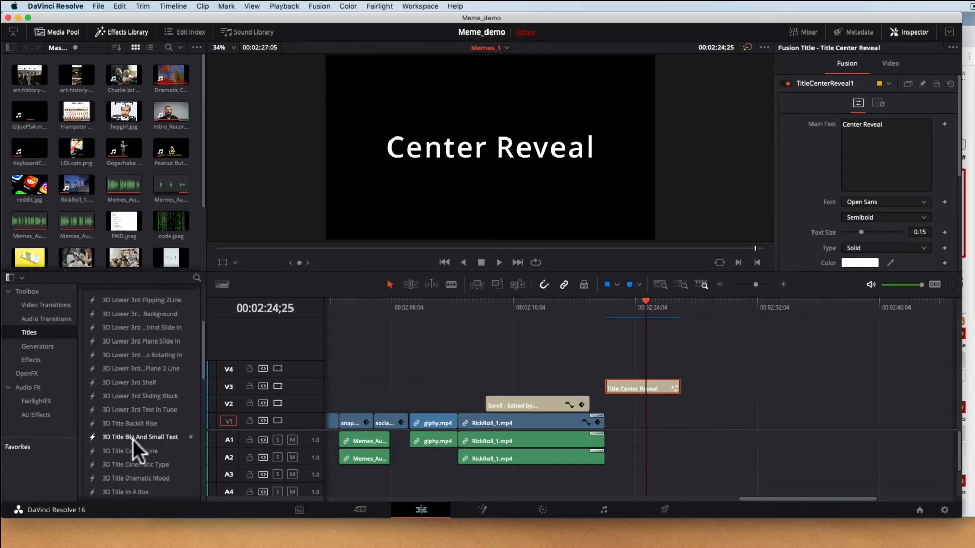
scroll(133, 439, "up", 4)
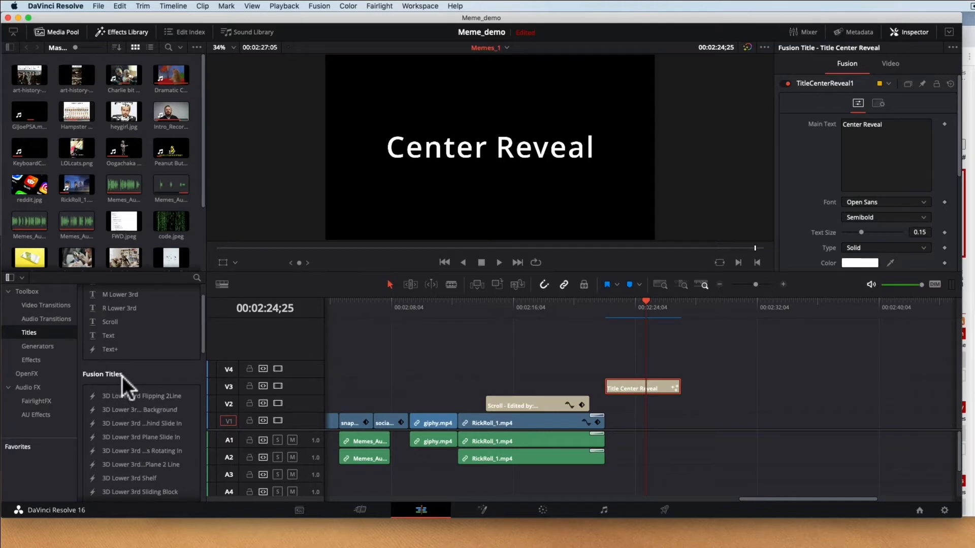
key("Delete")
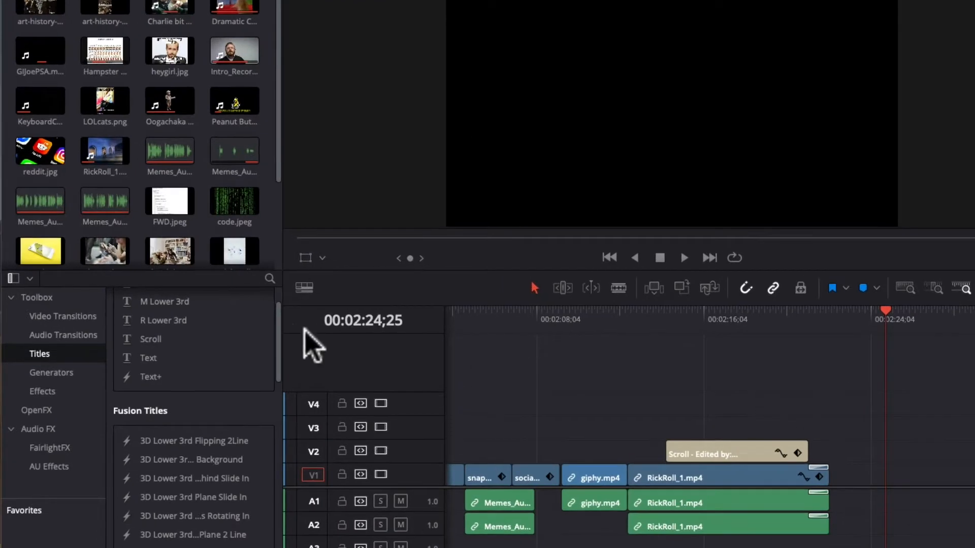
- Add a Text title on track V2 after RickRoll_1.mp4, with the playhead over it, and select the new clip
left_click(158, 358)
left_click_drag(158, 357, 866, 452)
left_click(872, 317)
left_click(886, 317)
left_click(896, 452)
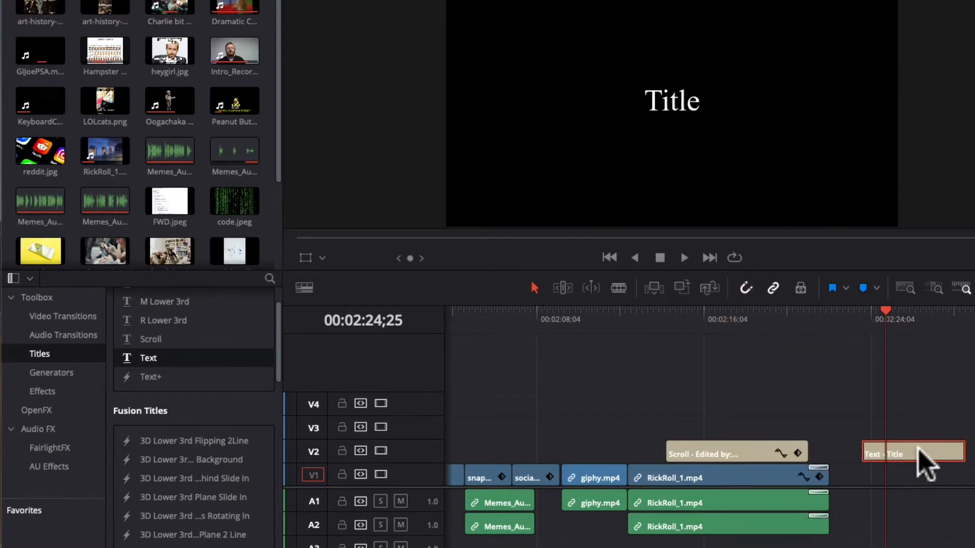
- Try the Text title above earlier clips on V2, preview it there, and move it back after RickRoll_1.mp4
left_click_drag(886, 457, 555, 457)
left_click(533, 323)
mouse_move(531, 325)
left_mouse_down()
mouse_move(578, 327)
mouse_move(539, 325)
left_mouse_up()
left_click_drag(570, 453, 871, 454)
- Extend the Text title's start back to the end of RickRoll_1.mp4 and lengthen its end, with the playhead over it
left_click(857, 311)
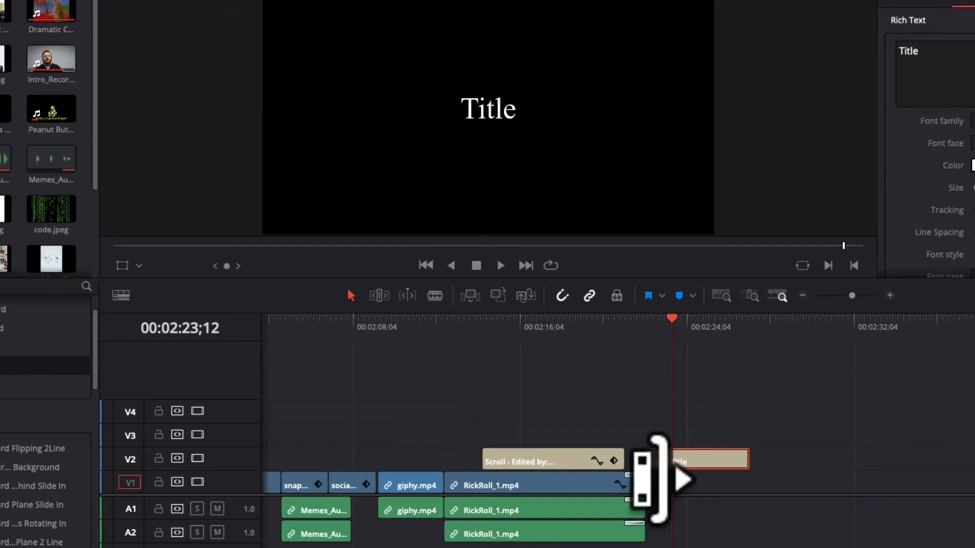
left_click_drag(831, 451, 851, 447)
left_click_drag(672, 455, 652, 449)
left_click_drag(749, 460, 774, 460)
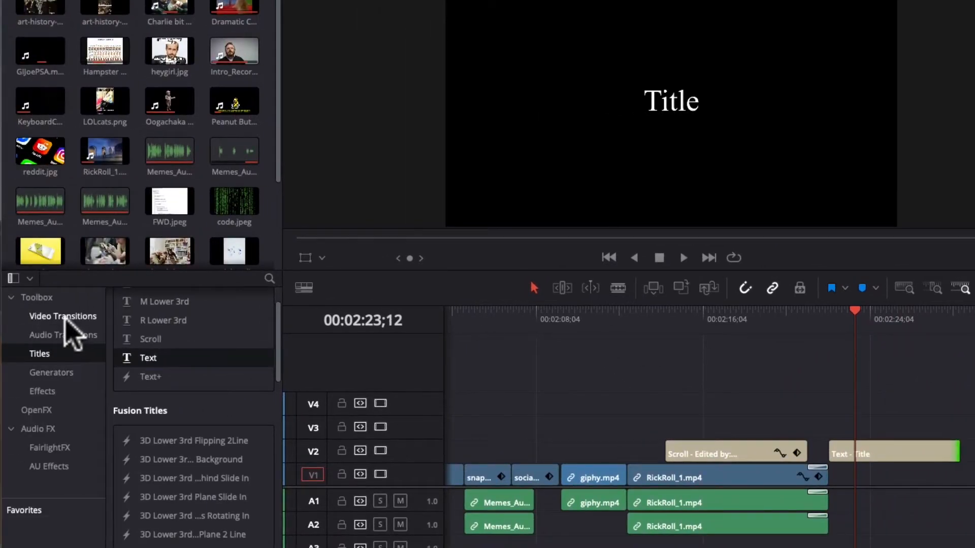
- Add a Cross Dissolve video transition to the start of the Text title on V2 and select the title
left_click(65, 318)
left_click_drag(168, 347, 857, 442)
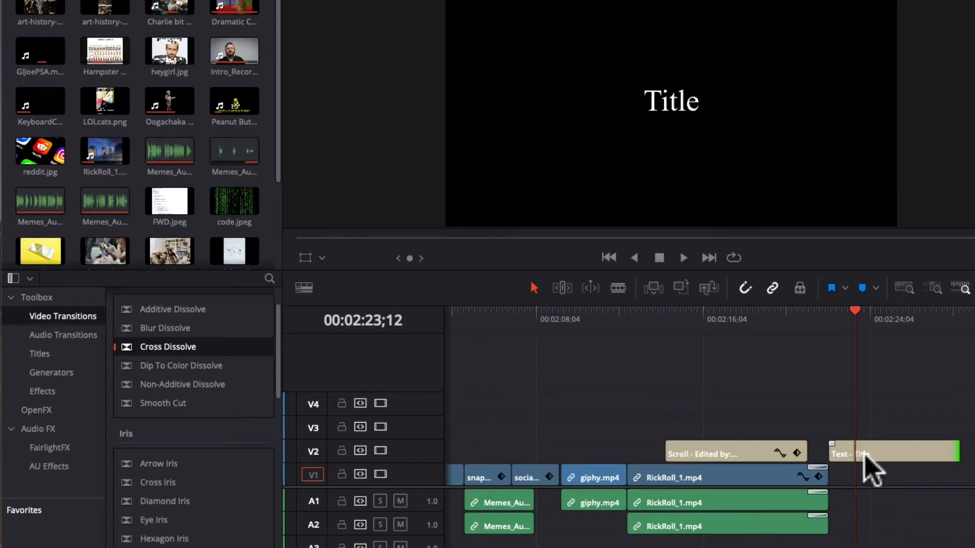
left_click(895, 449)
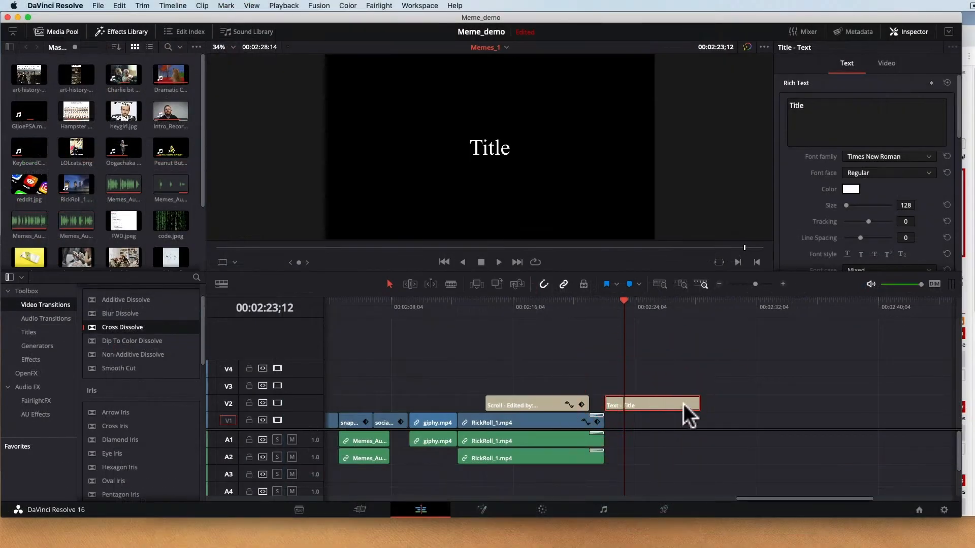
- Replace the title's text with the single line "Test 1" in the Inspector
left_click(908, 33)
left_click(914, 33)
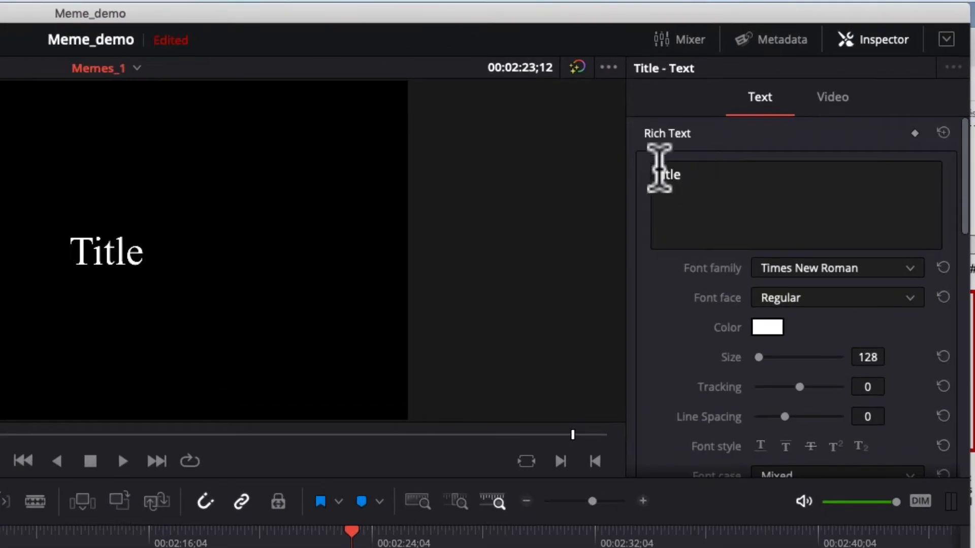
left_click(816, 107)
left_click_drag(702, 178, 616, 175)
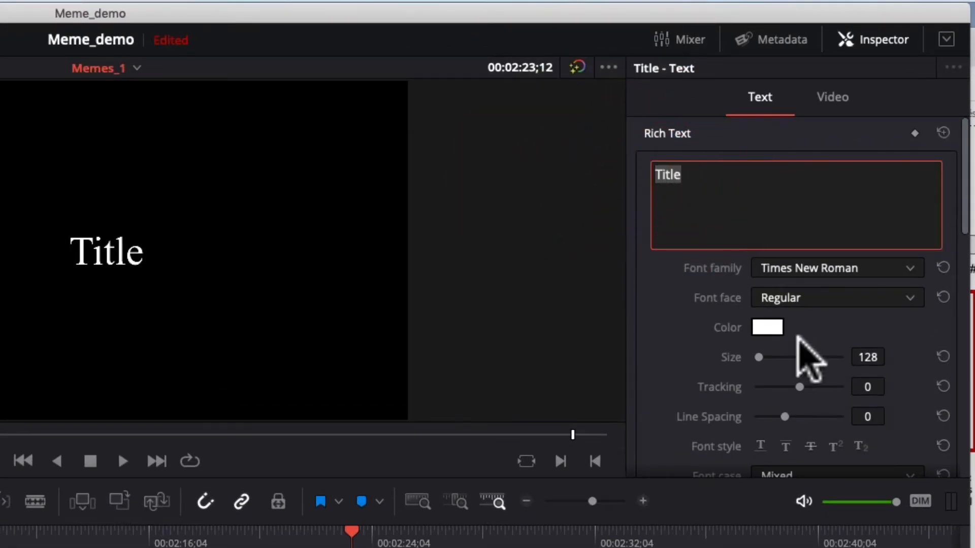
type("Test")
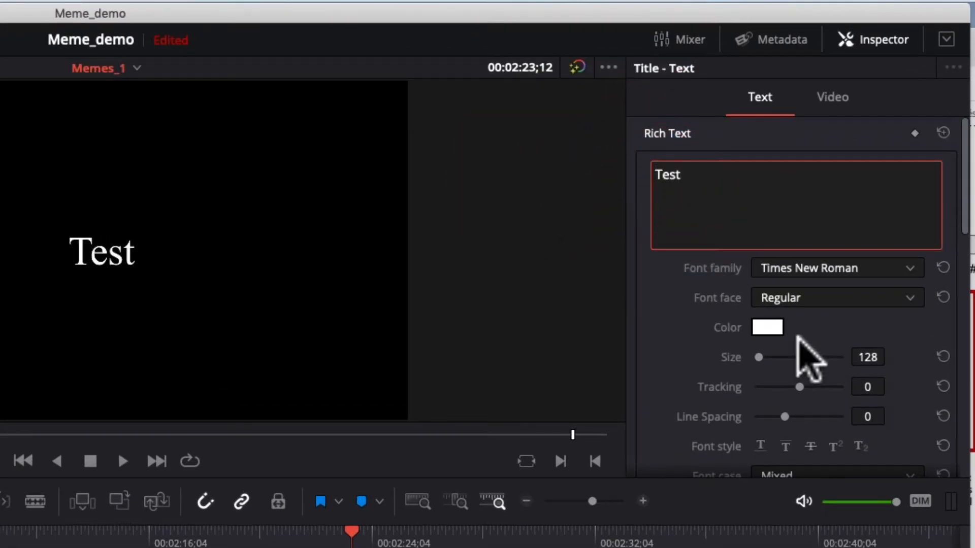
type(" 1")
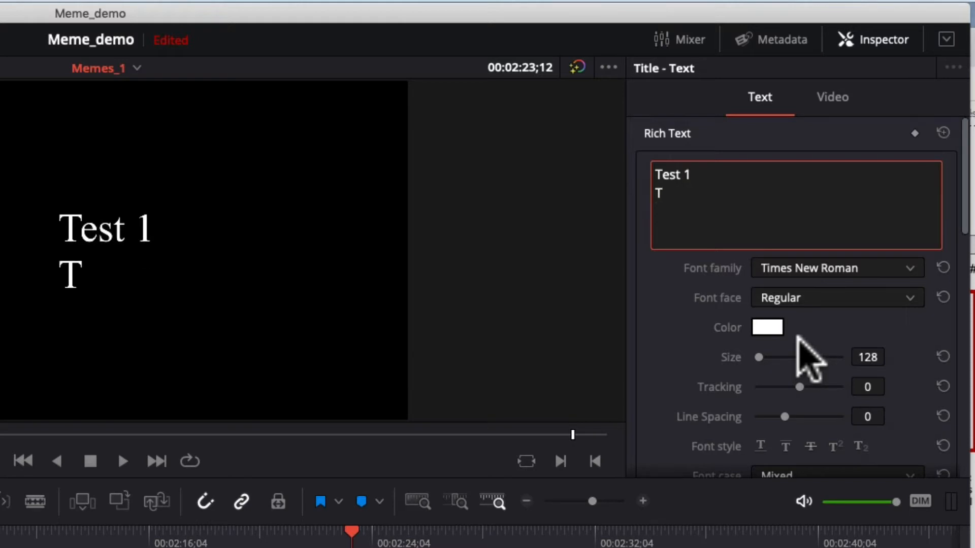
left_click_drag(709, 192, 697, 169)
key("BackSpace")
left_click(807, 168)
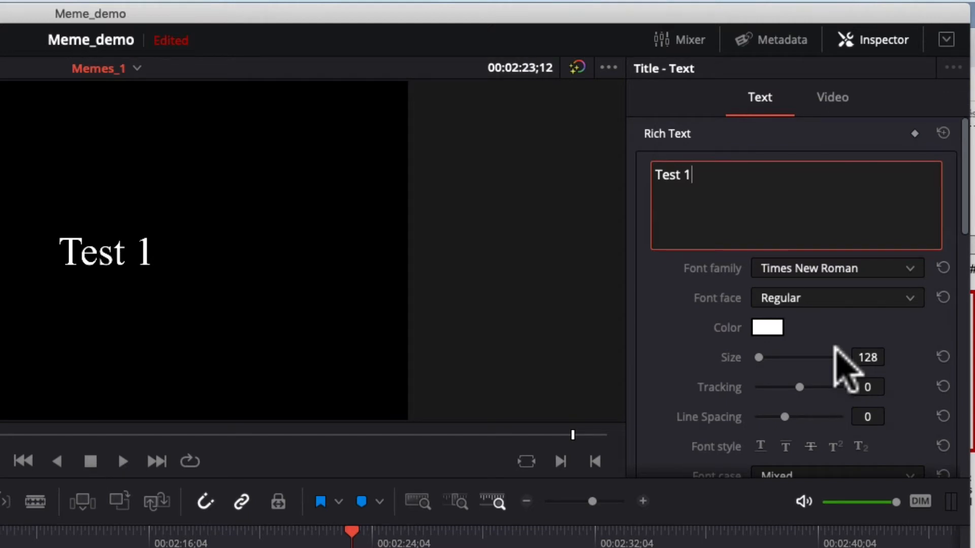
- Review the title's text, drop shadow and stroke settings and set its font family to Arial Black
scroll(896, 363, "down", 10)
scroll(896, 315, "up", 3)
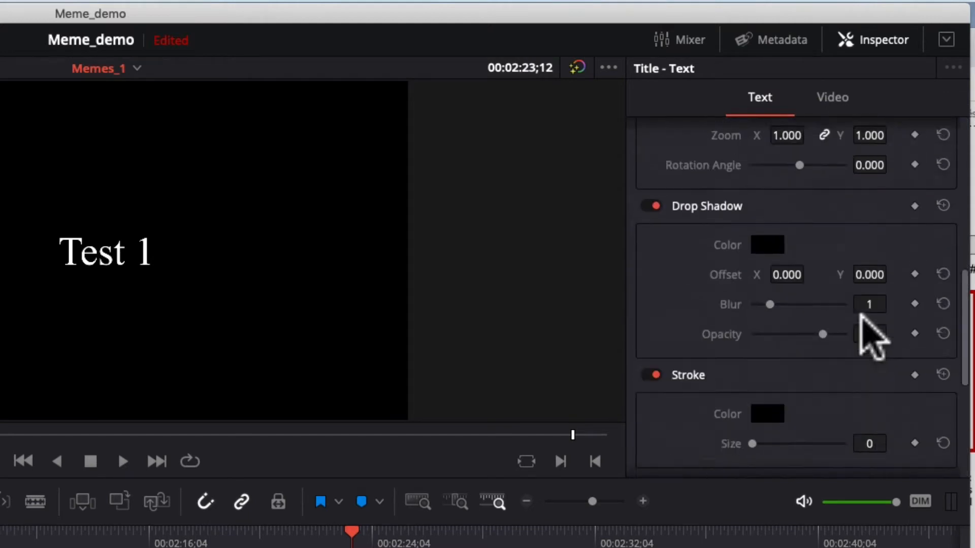
scroll(870, 335, "up", 7)
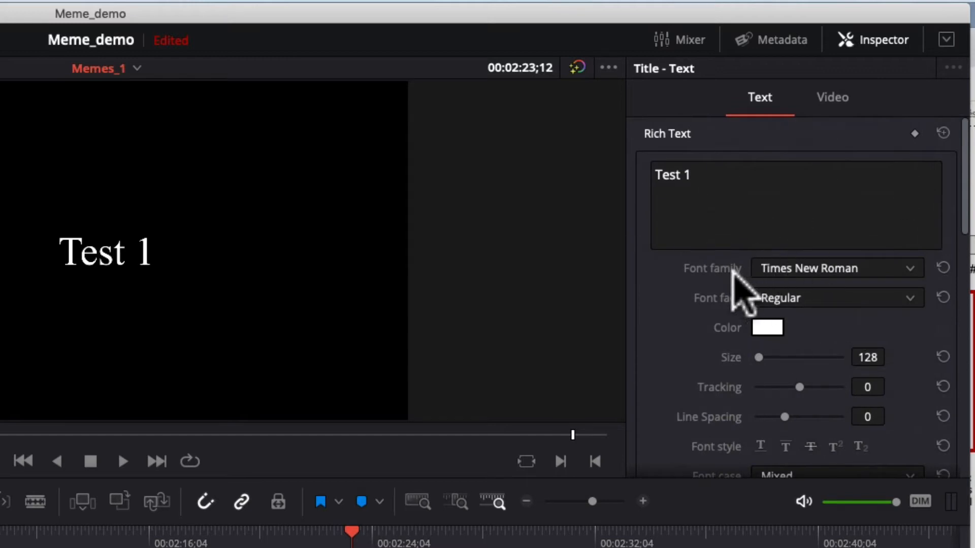
left_click(797, 268)
scroll(832, 330, "down", 6)
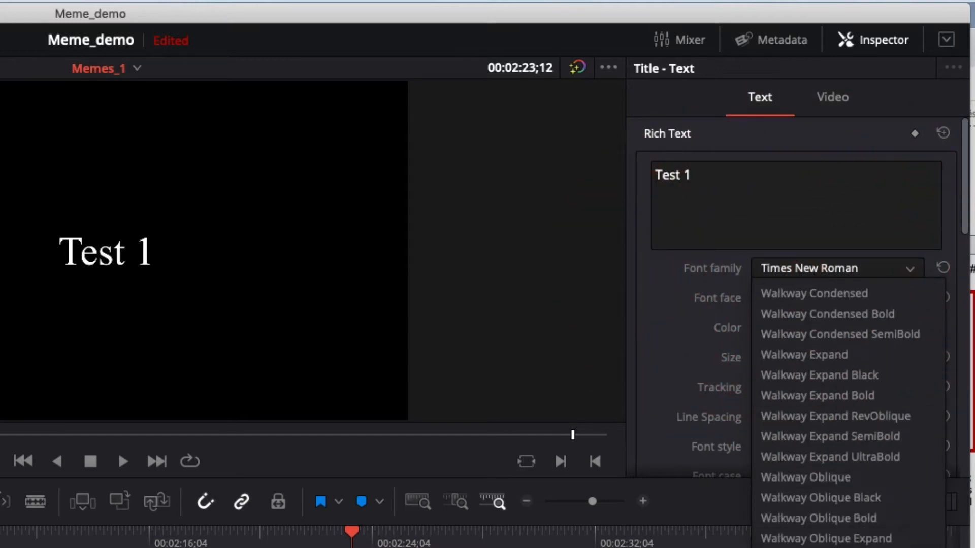
scroll(832, 330, "up", 15)
scroll(848, 396, "up", 5)
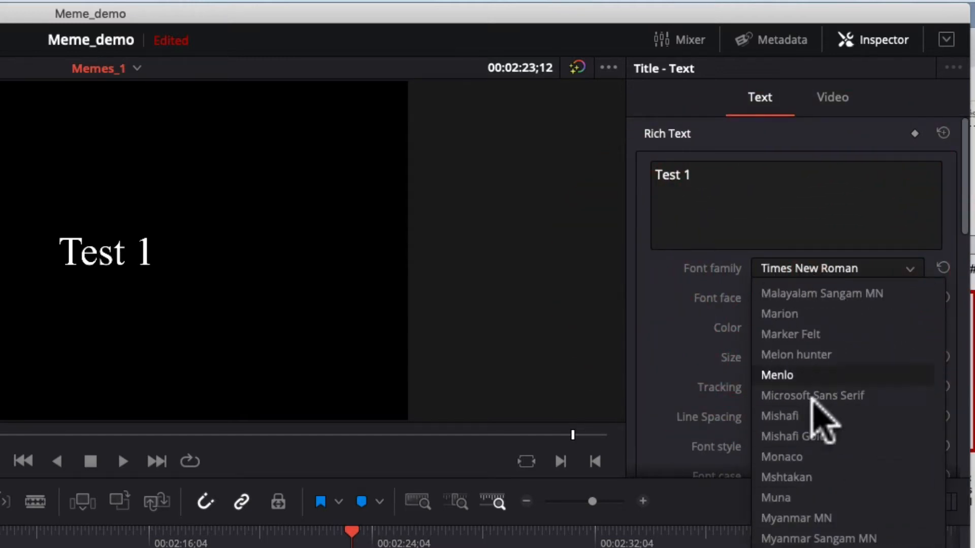
scroll(774, 525, "up", 15)
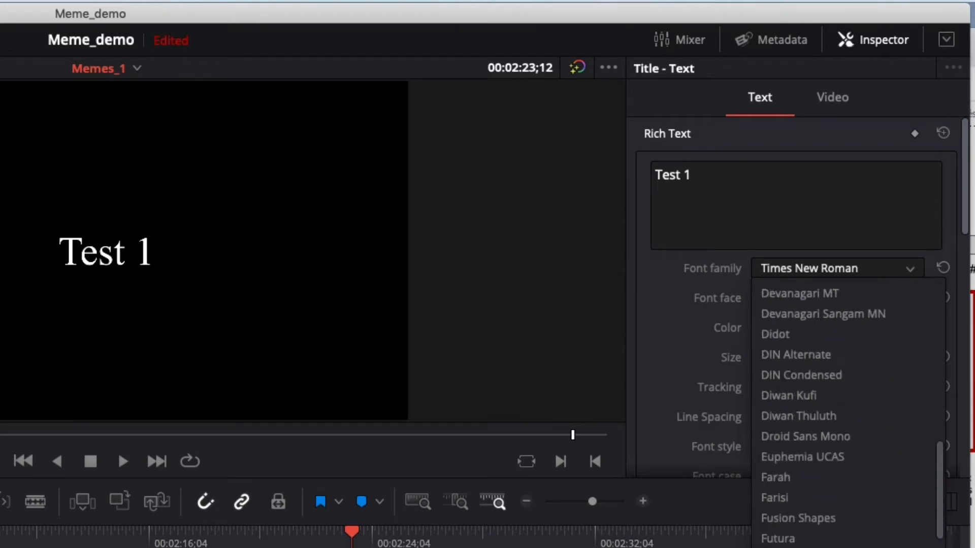
scroll(823, 531, "up", 15)
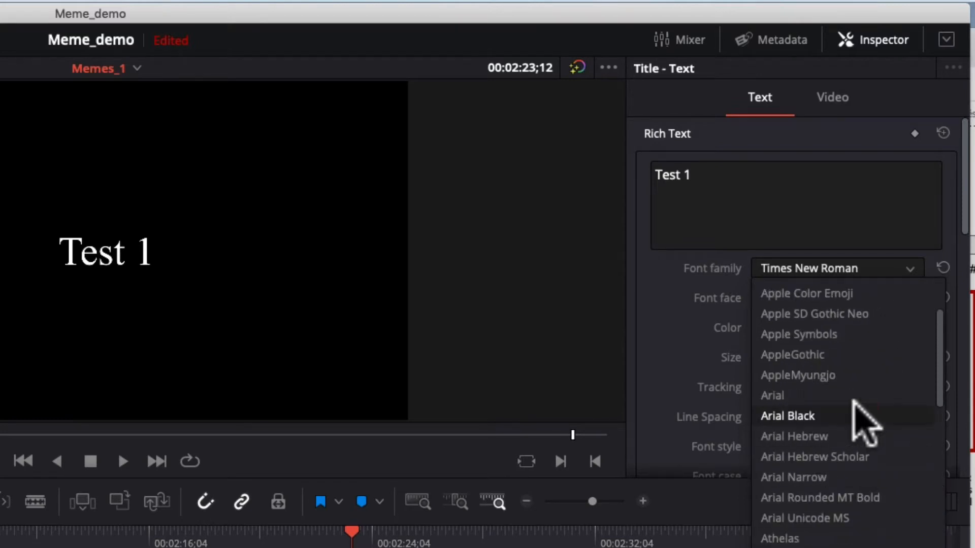
left_click(863, 421)
- Change the title's font family to Helvetica Neue
left_click(792, 267)
scroll(842, 476, "down", 5)
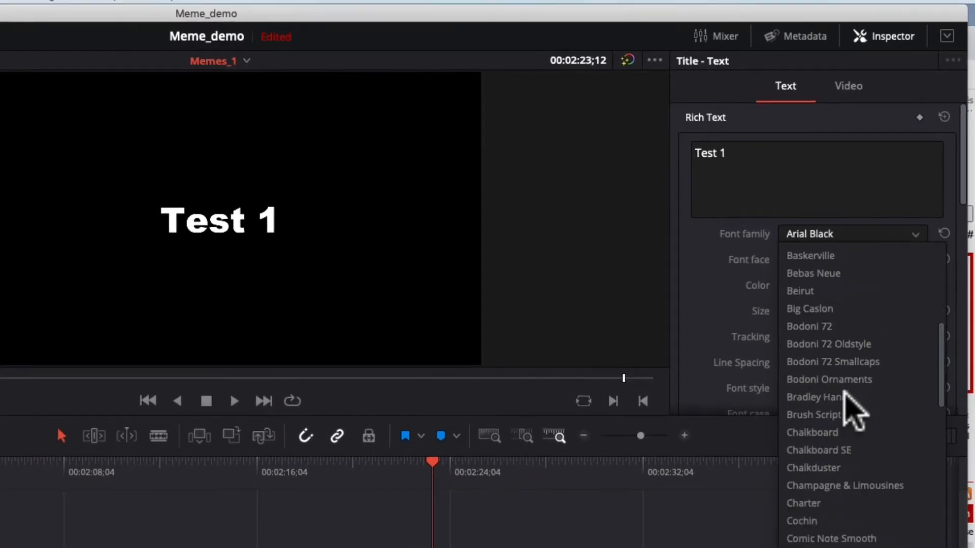
scroll(845, 395, "down", 15)
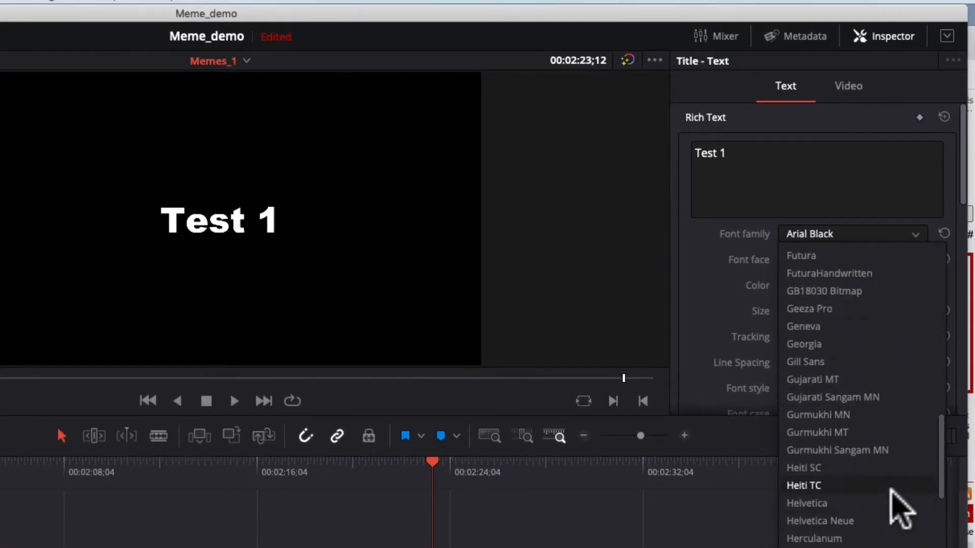
left_click(893, 521)
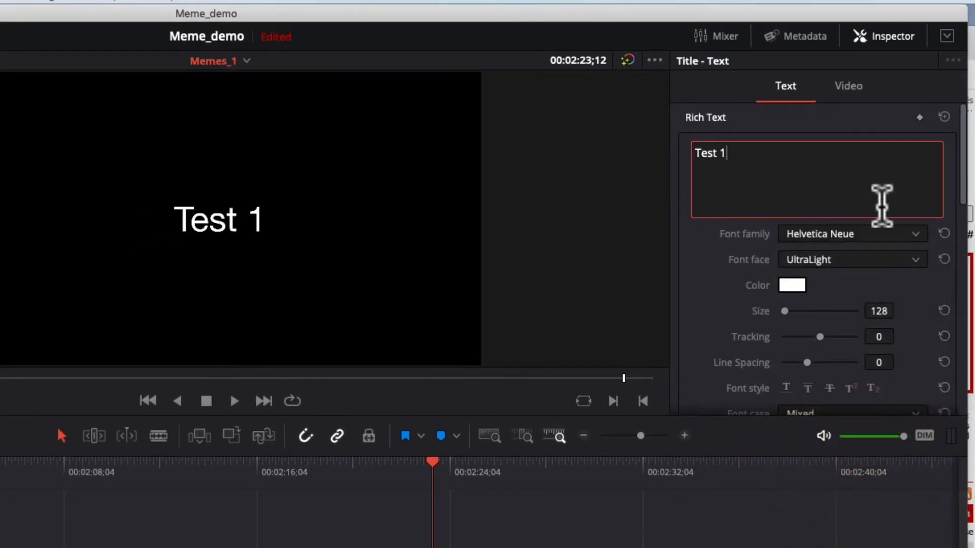
- Browse the font families further down the list for the "Test 1" title
left_click(832, 232)
scroll(910, 496, "down", 15)
scroll(909, 496, "down", 20)
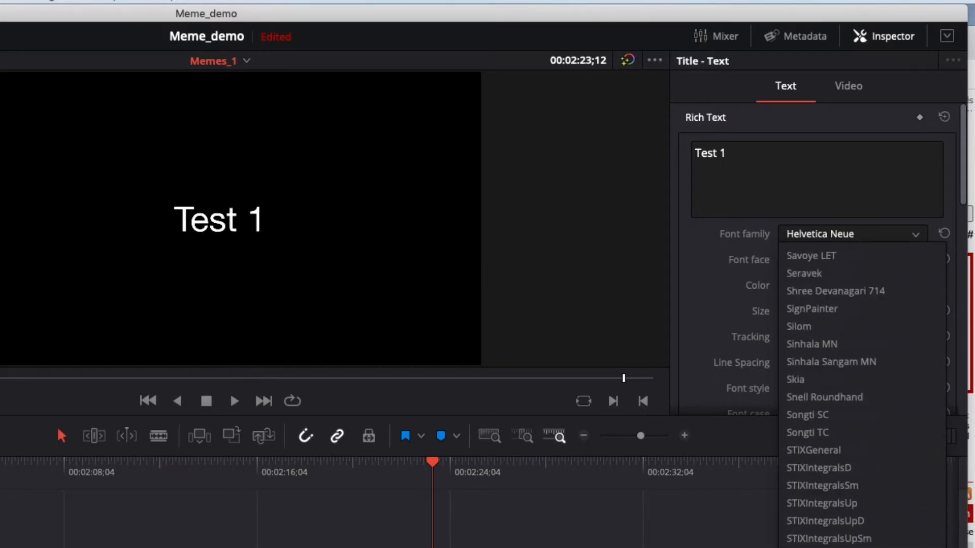
scroll(862, 396, "down", 15)
left_click(829, 547)
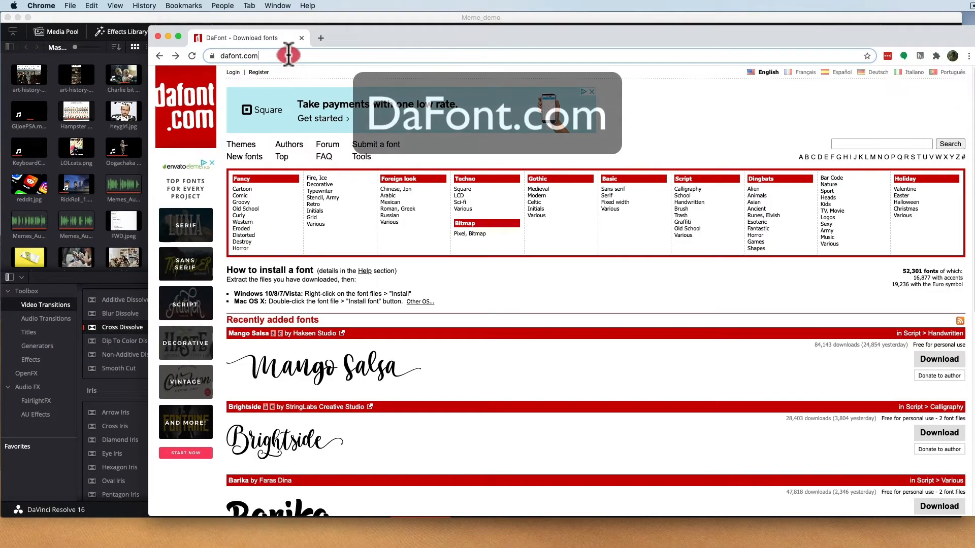
- Switch to dafont.com in Chrome and look over the recently added fonts and their usage terms
left_click(289, 54)
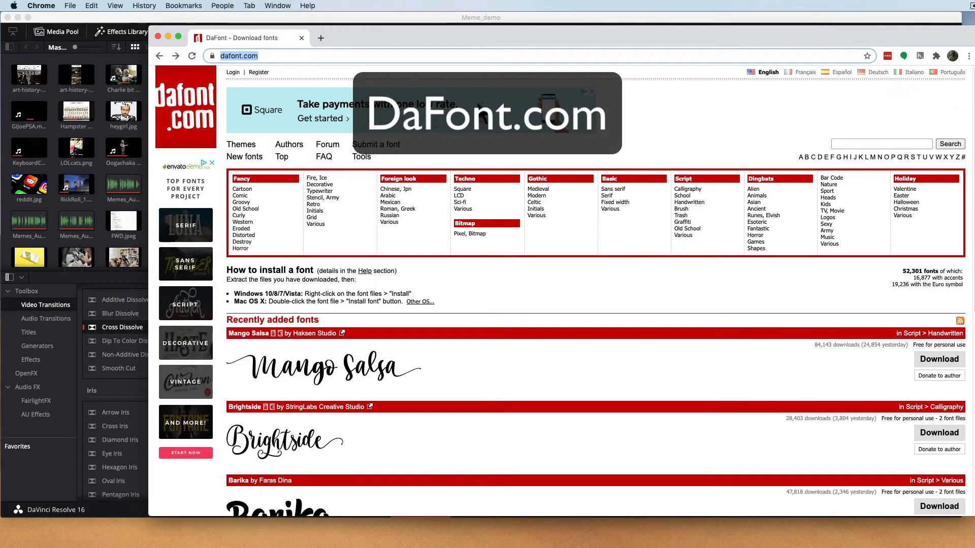
scroll(467, 330, "down", 5)
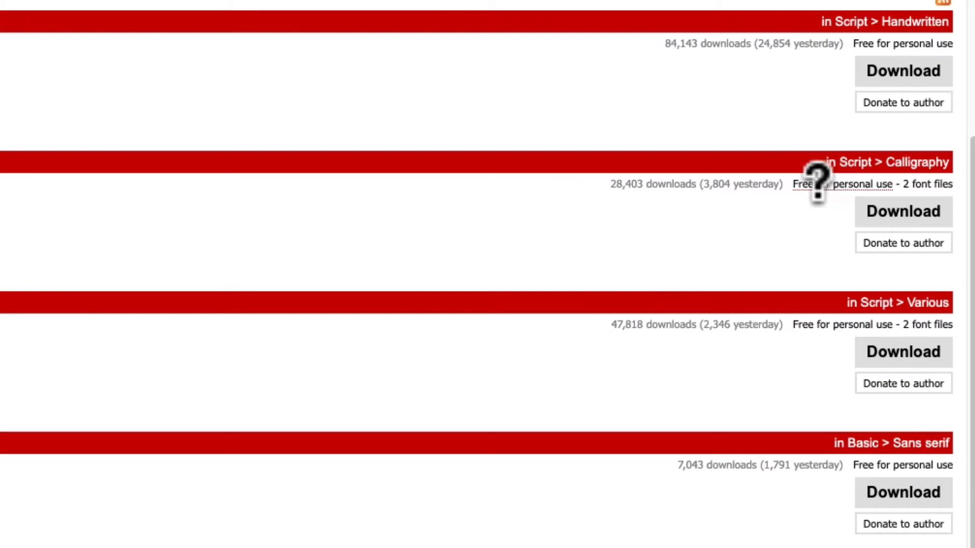
scroll(264, 203, "up", 5)
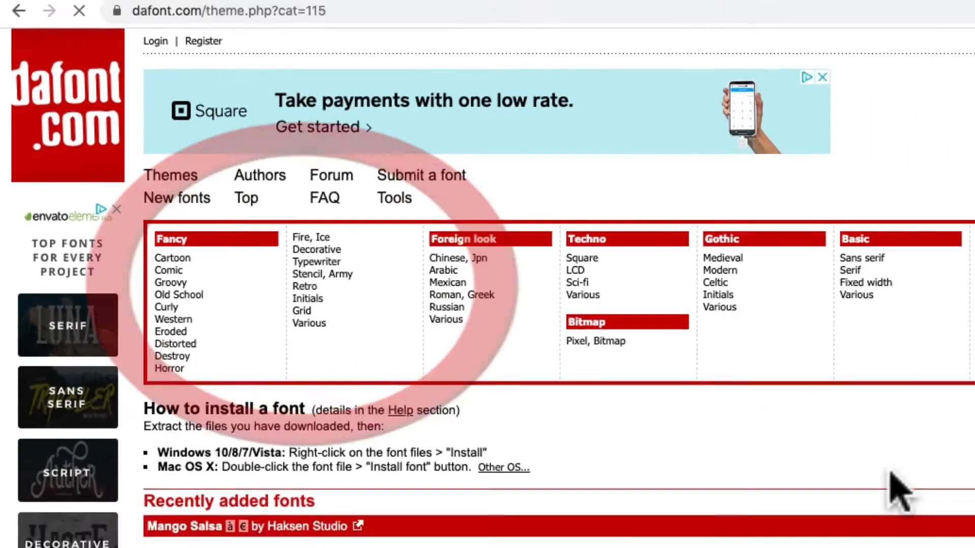
- Browse the fonts in the Fancy > Retro category on dafont.com
scroll(659, 325, "down", 10)
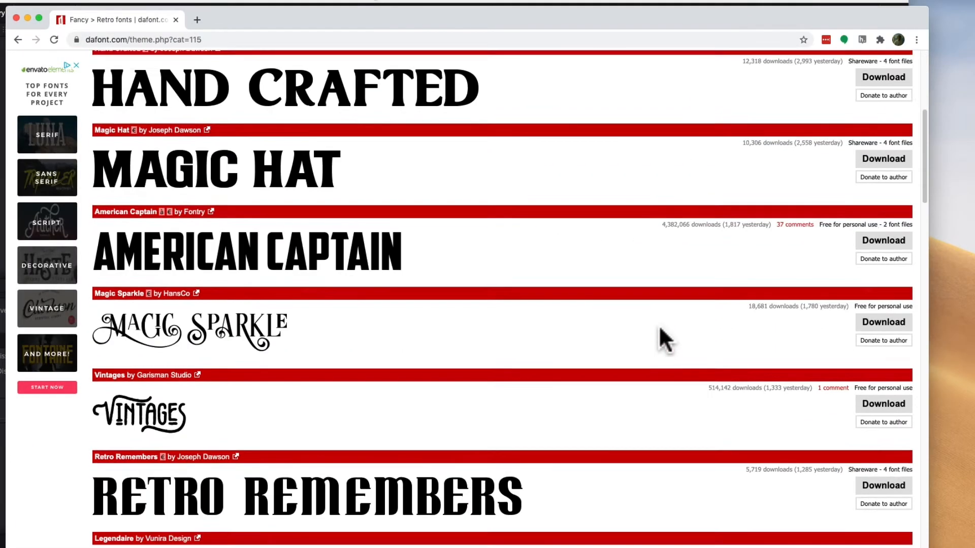
scroll(659, 330, "down", 4)
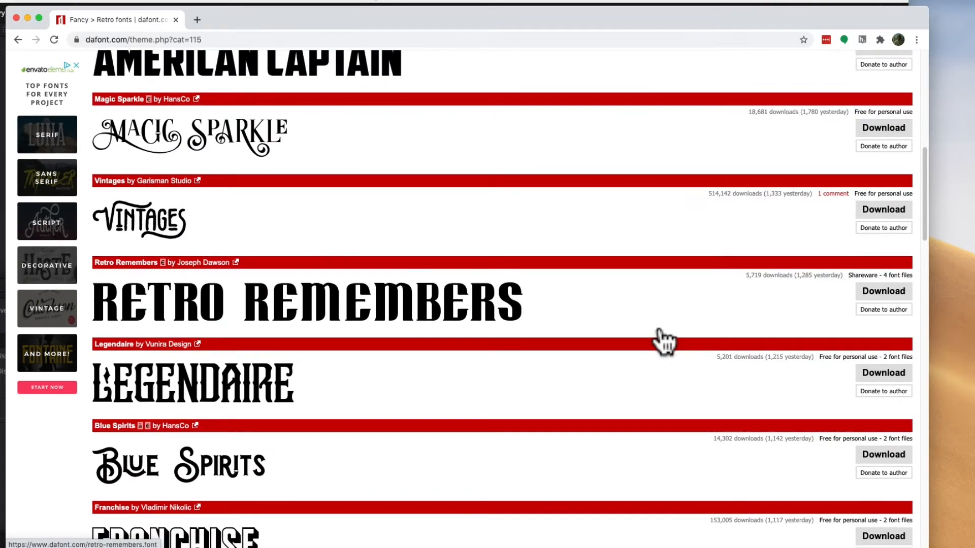
scroll(659, 330, "down", 7)
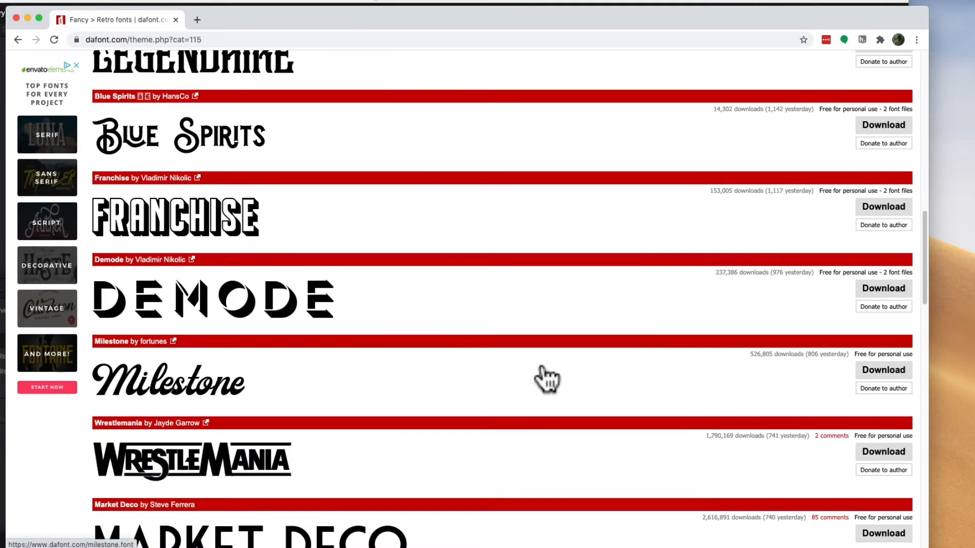
scroll(543, 371, "up", 14)
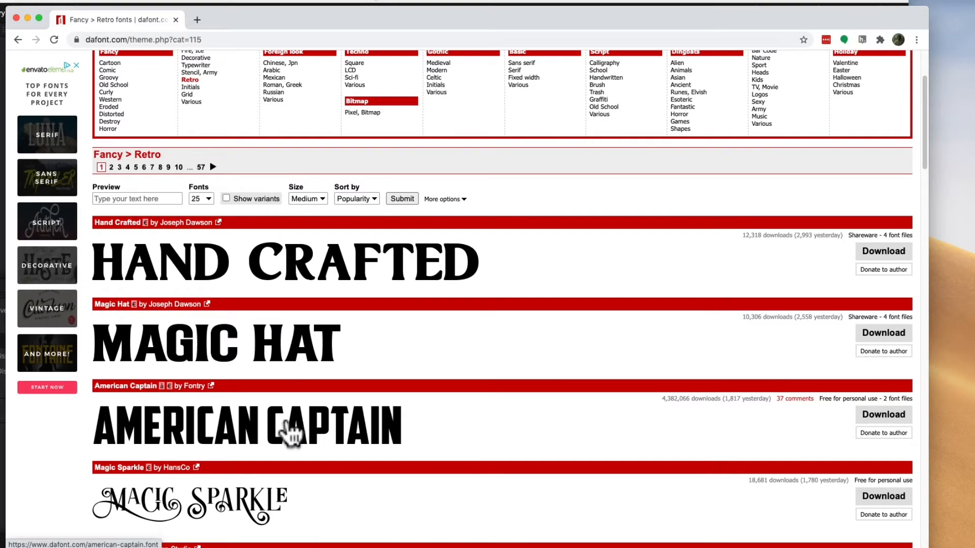
scroll(292, 432, "down", 6)
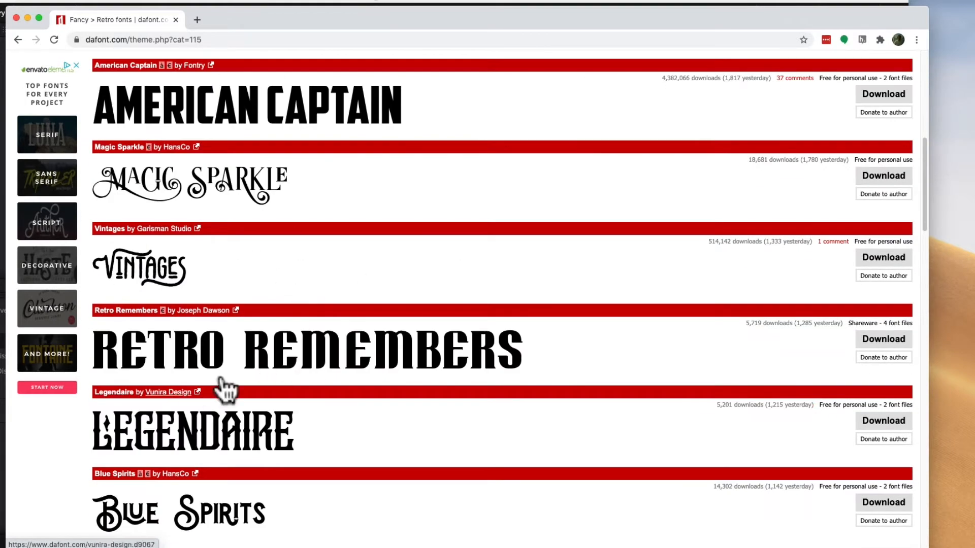
scroll(225, 390, "down", 4)
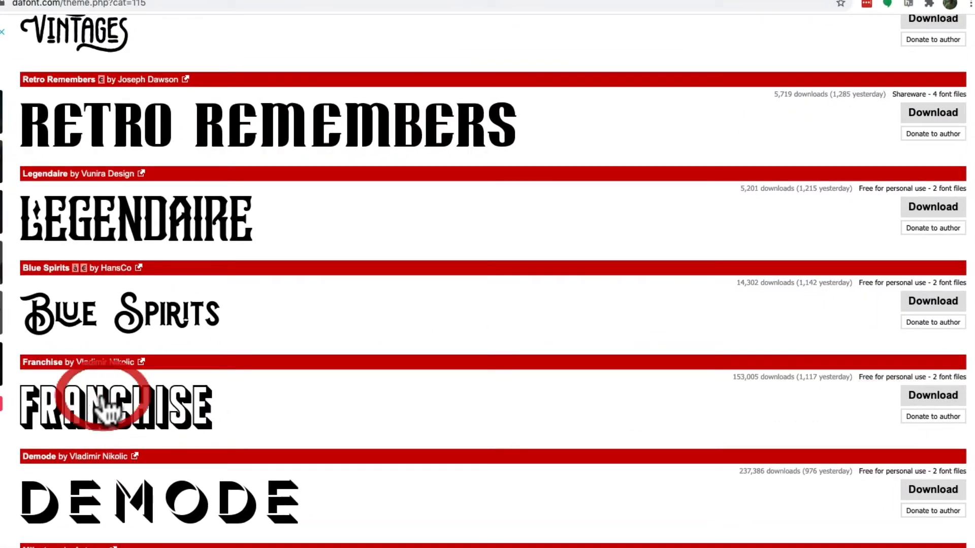
- Open the Franchise font's page and check the explanation of its personal-use licence
left_click(105, 406)
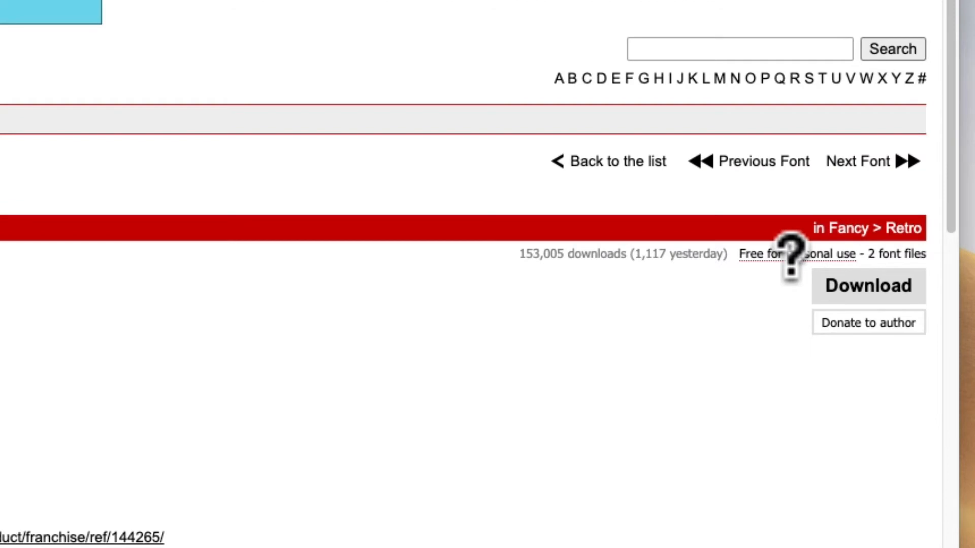
left_click(791, 254)
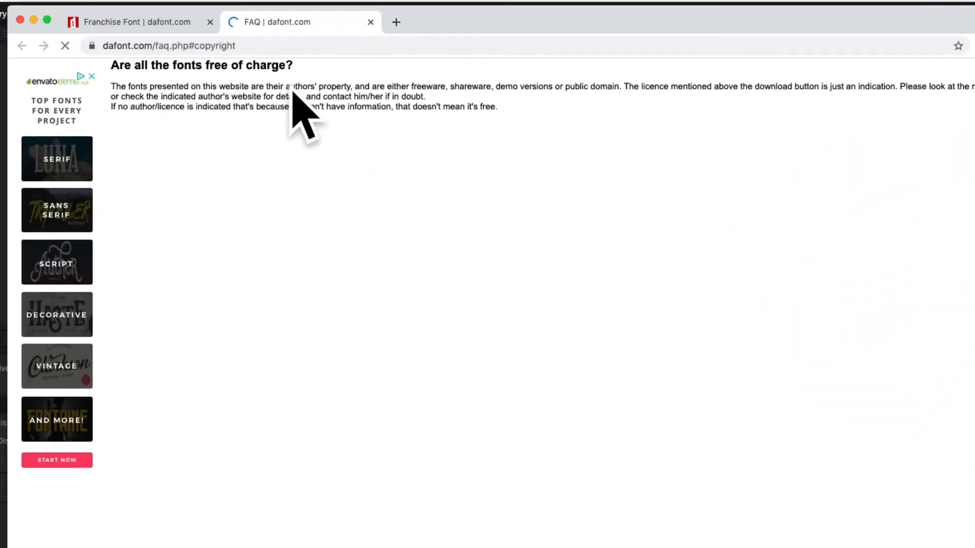
left_click(371, 22)
left_click(863, 401)
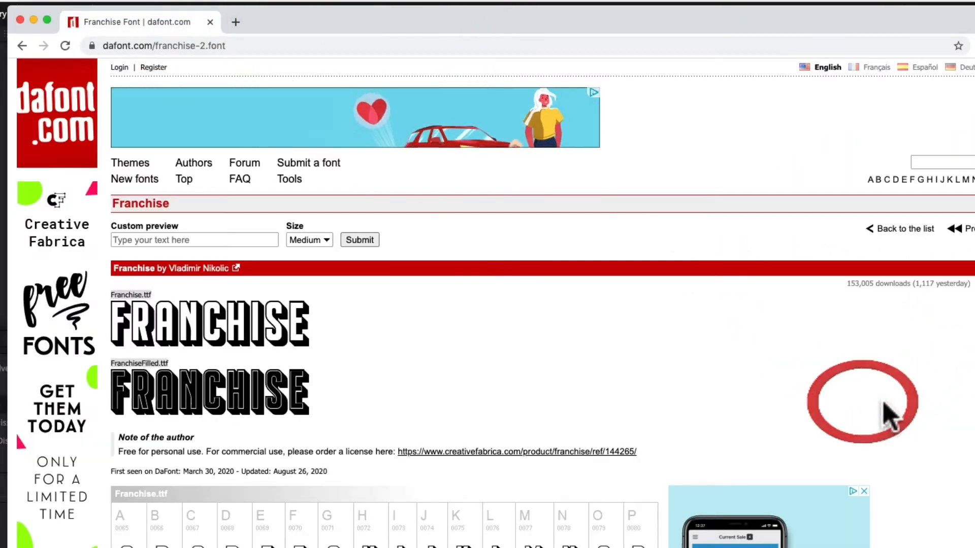
- Look over the Franchise font's character set and return to its download option
scroll(909, 422, "down", 5)
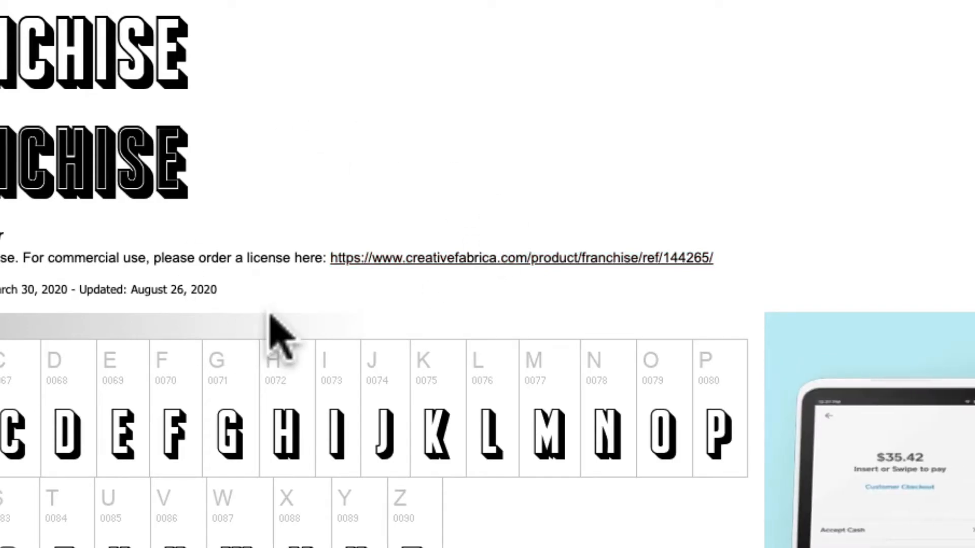
scroll(279, 331, "down", 10)
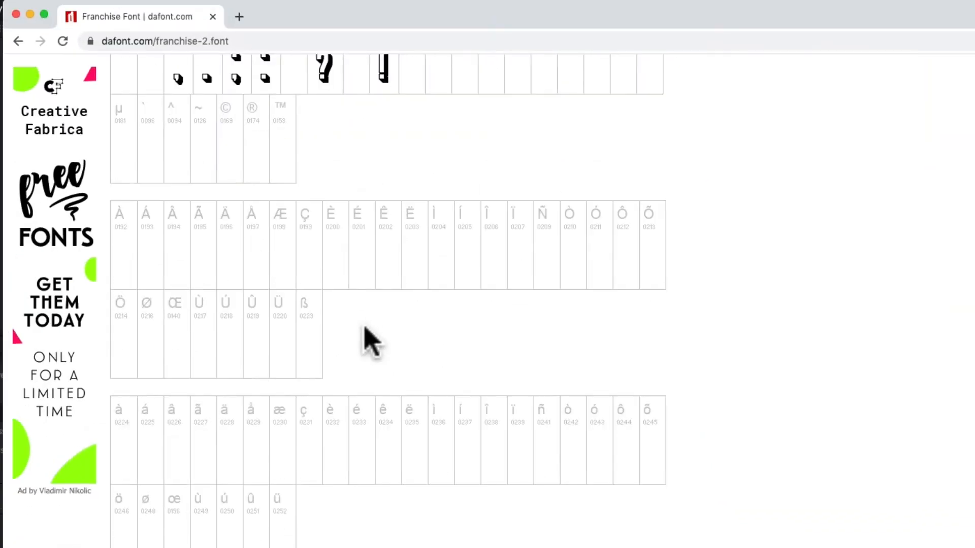
scroll(372, 339, "up", 15)
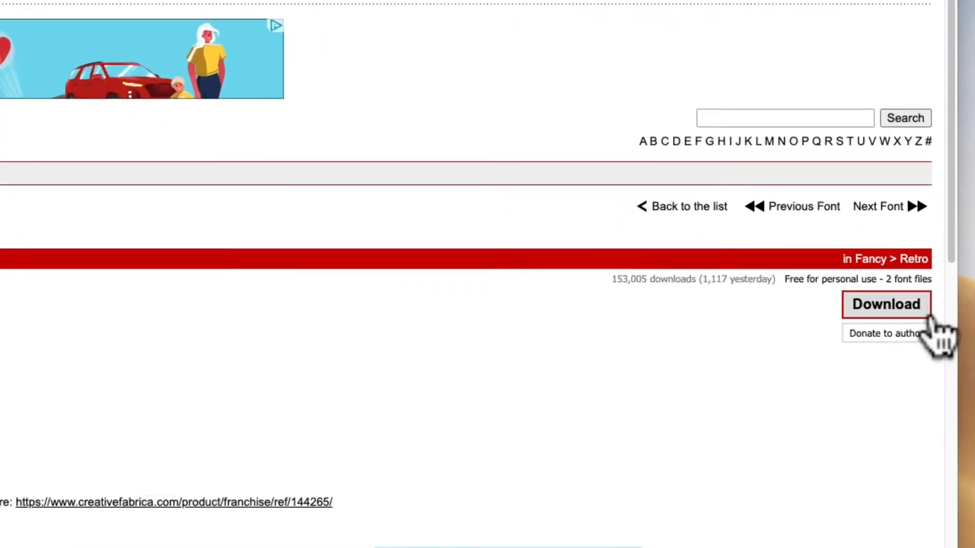
- Download the Franchise font from dafont.com and unpack franchise_2.zip in the Downloads folder
left_click(917, 307)
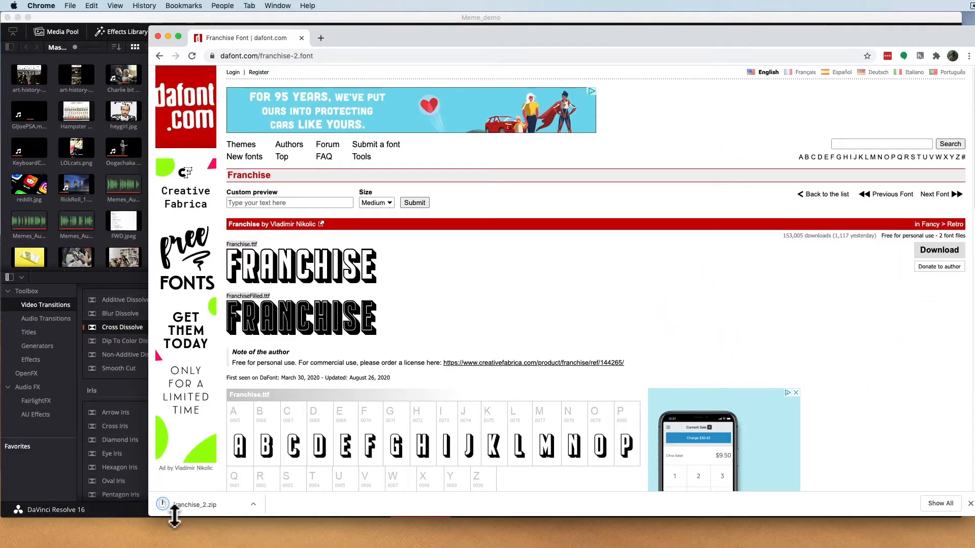
left_click(180, 507)
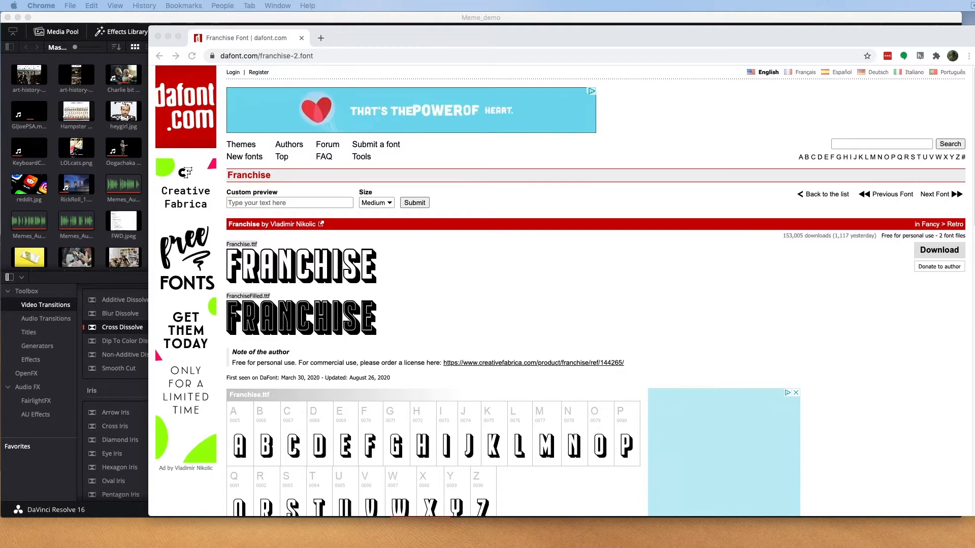
left_click_drag(376, 327, 211, 305)
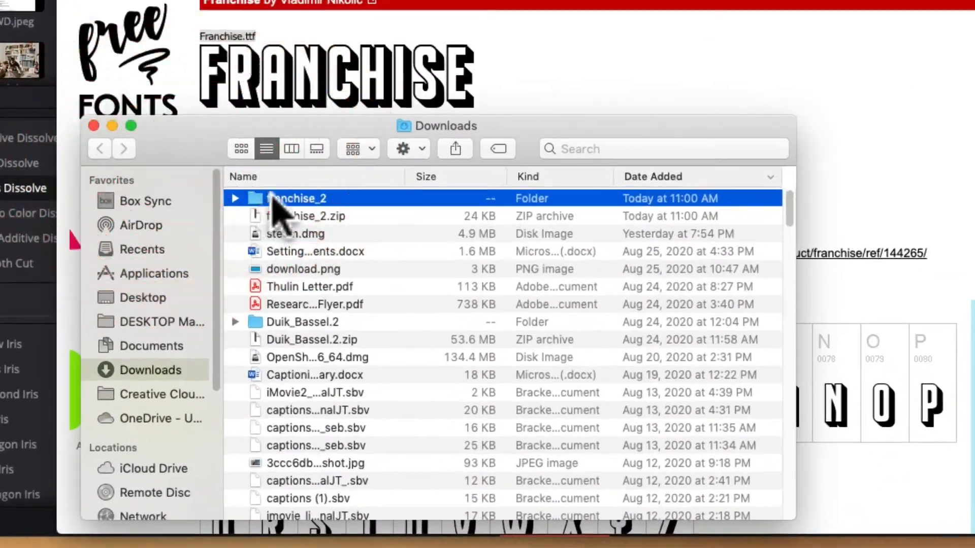
- Install the Franchise.ttf font from the unpacked franchise_2 folder
double_click(272, 198)
left_click(304, 198)
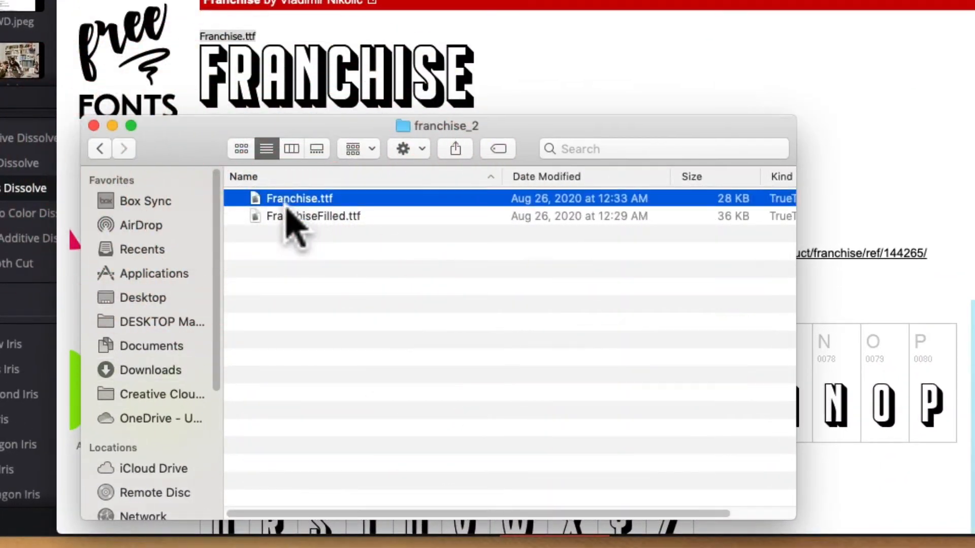
double_click(290, 199)
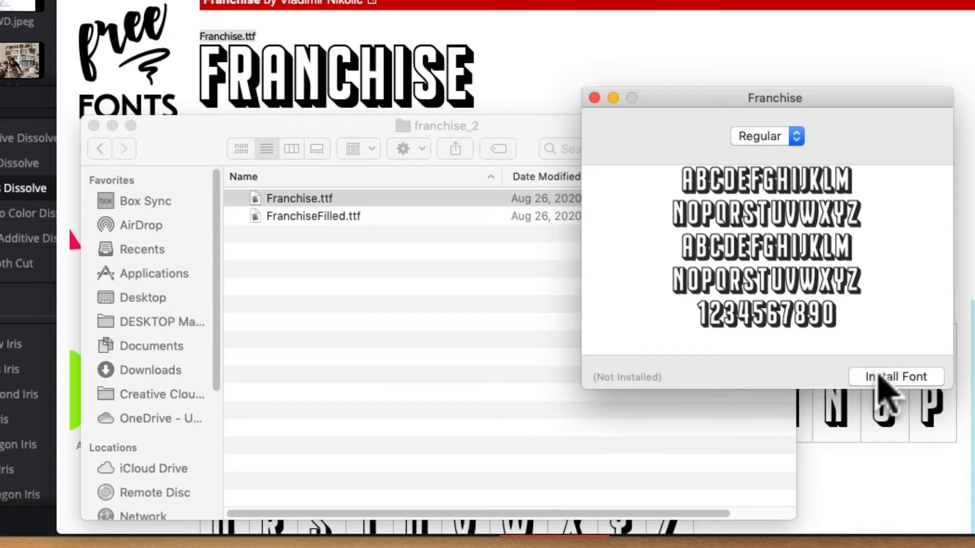
left_click(882, 380)
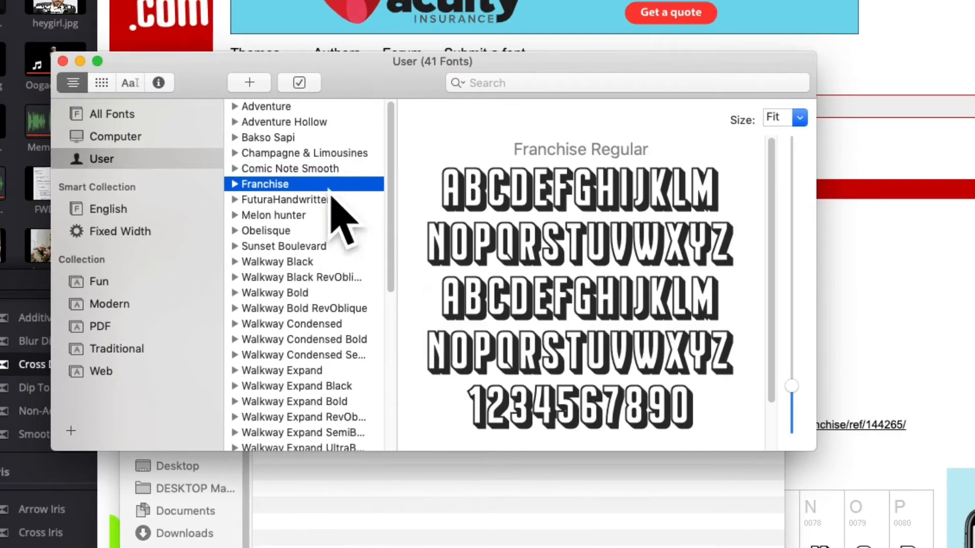
- Install the FranchiseFilled.ttf font from the franchise_2 folder as well
left_click(544, 543)
left_click(298, 398)
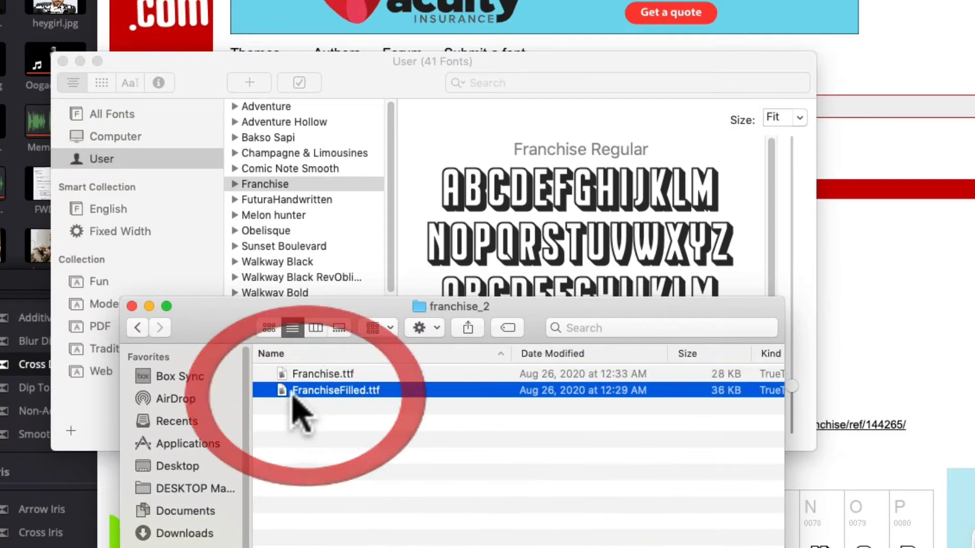
double_click(296, 401)
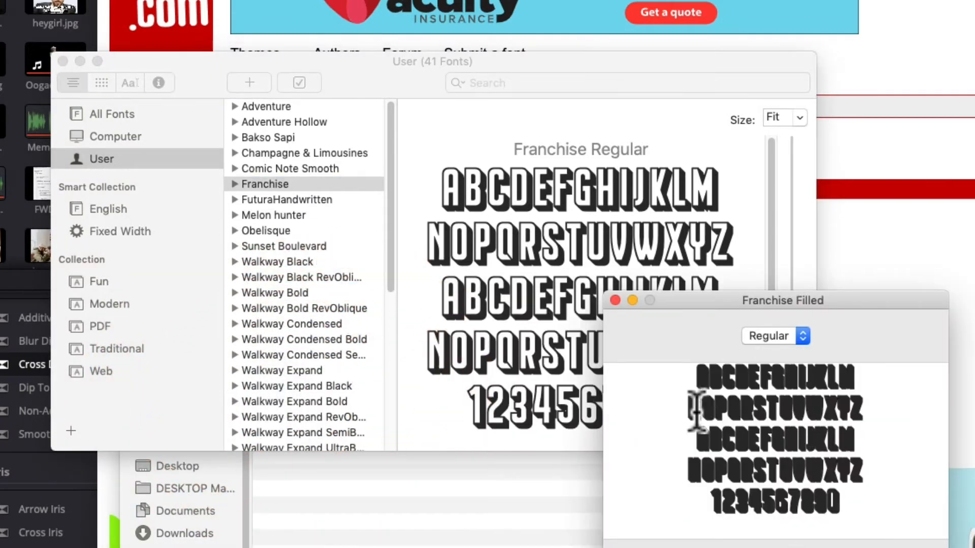
left_click(902, 547)
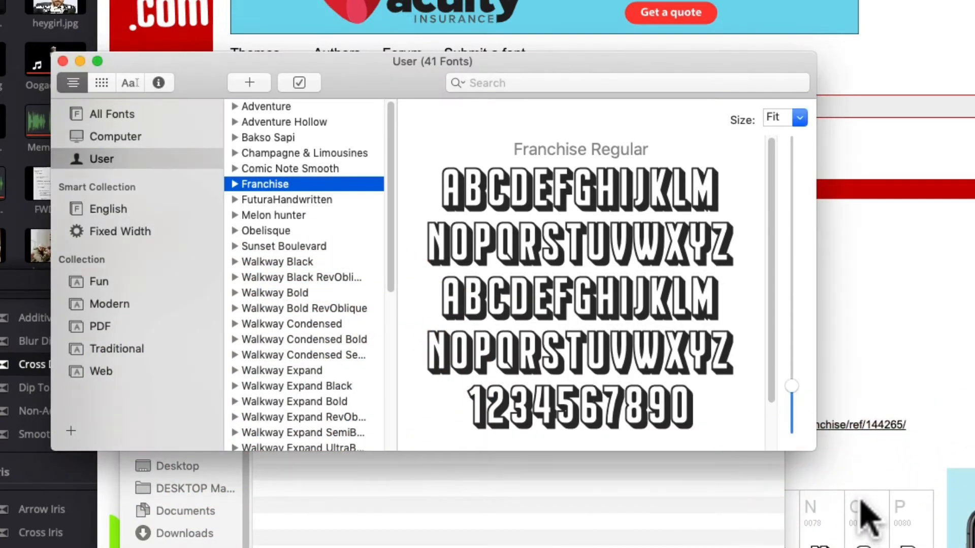
- Compare the installed Franchise and Franchise Filled fonts in Font Book and close its window
left_click(323, 184)
left_click(324, 200)
left_click(320, 184)
left_click(325, 199)
left_click(58, 60)
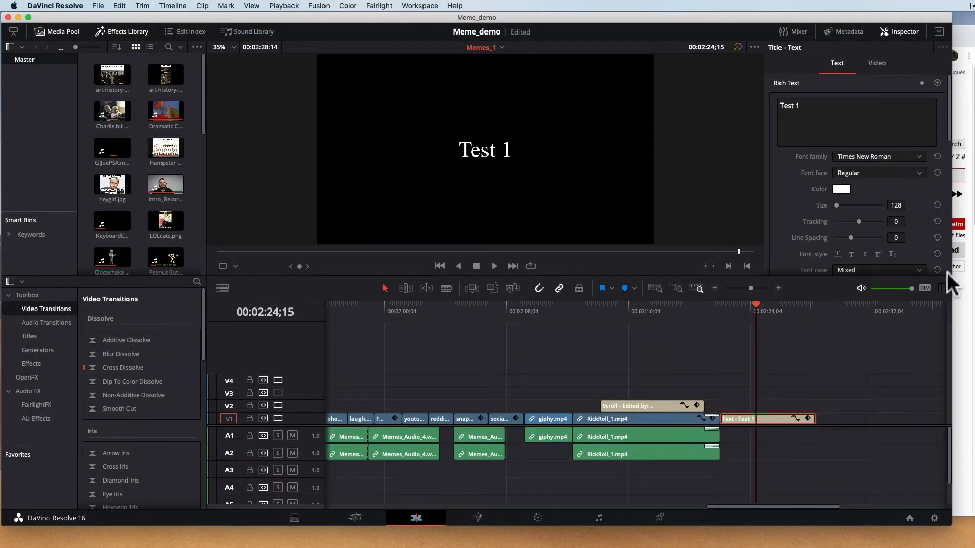
- Switch to DaVinci Resolve, set the Test 1 title's font family to Franchise, and check its available font faces
left_click(853, 158)
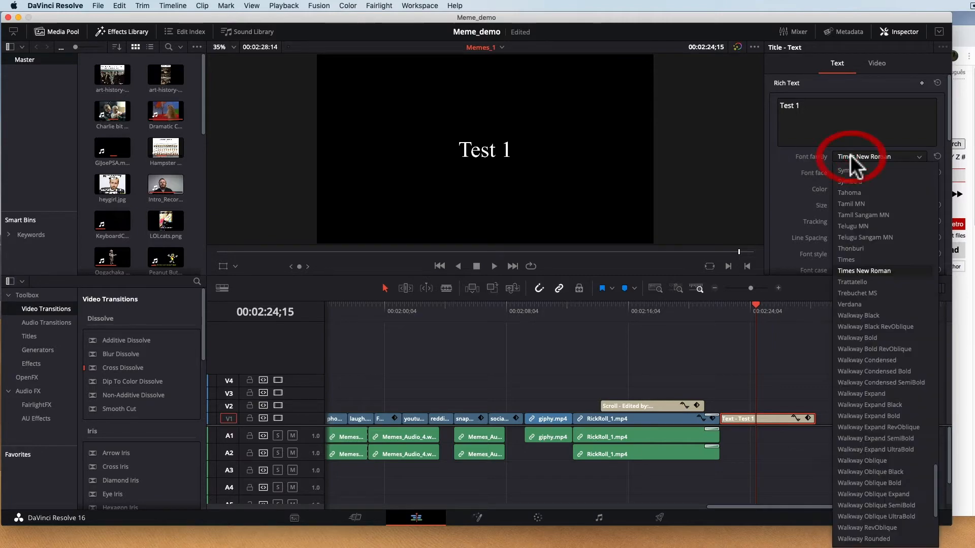
left_click(858, 291)
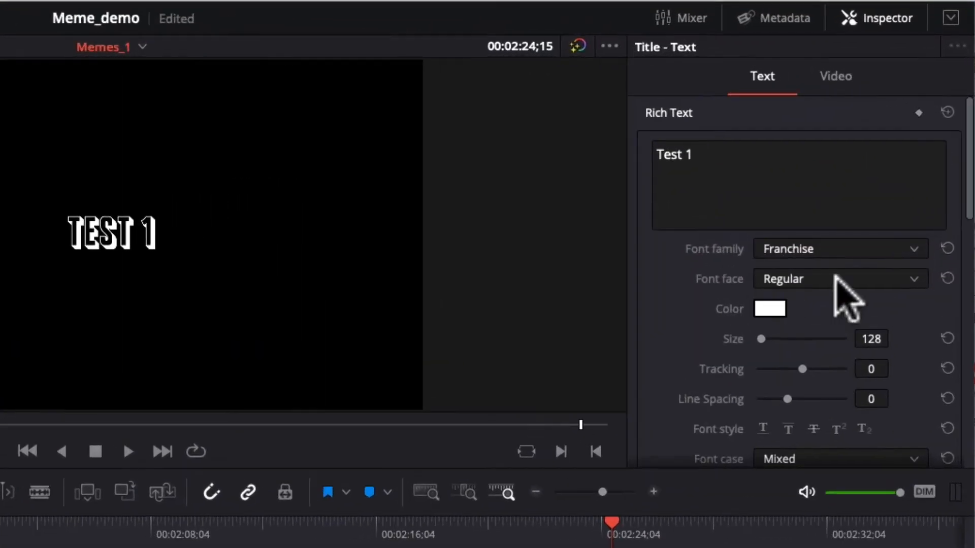
left_click(777, 279)
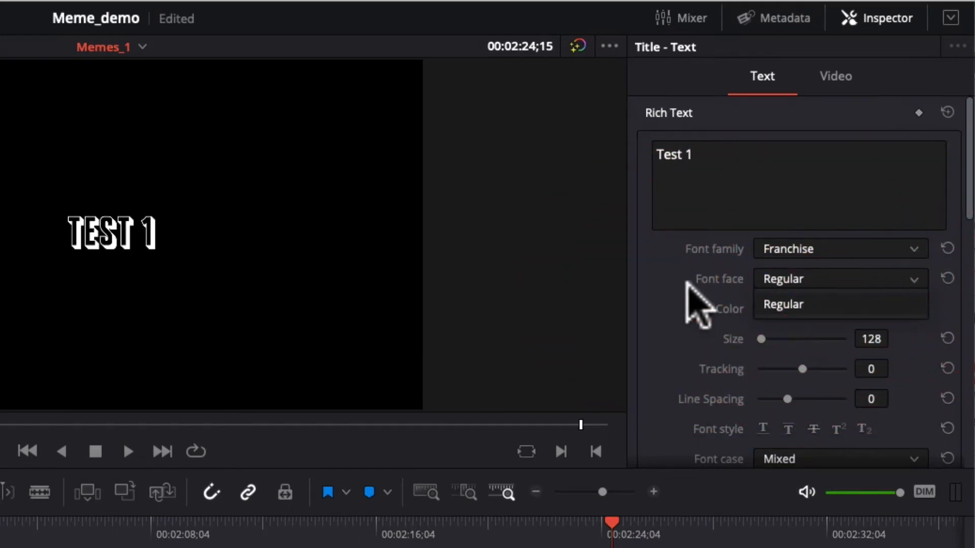
left_click(696, 279)
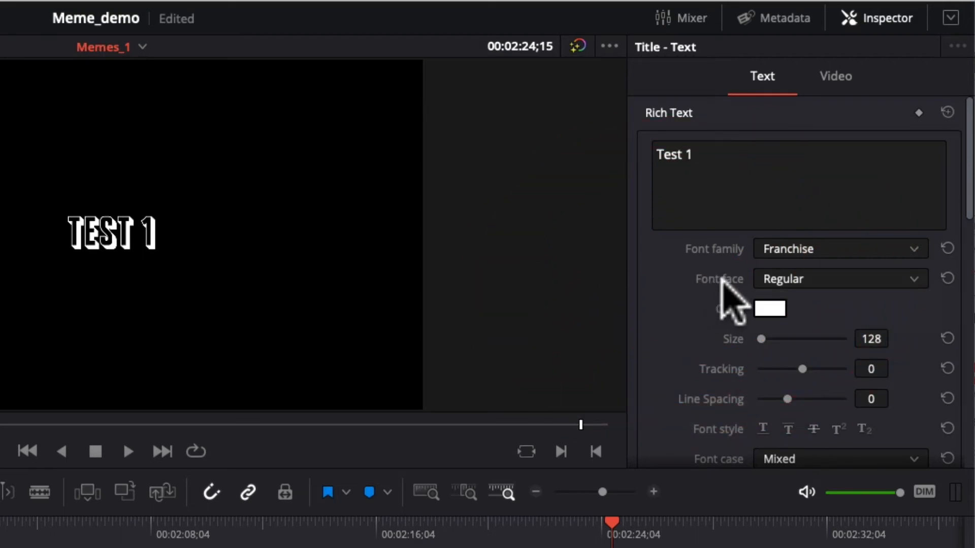
- Change the Test 1 title's font family to Franchise Filled with the Regular face
left_click(803, 249)
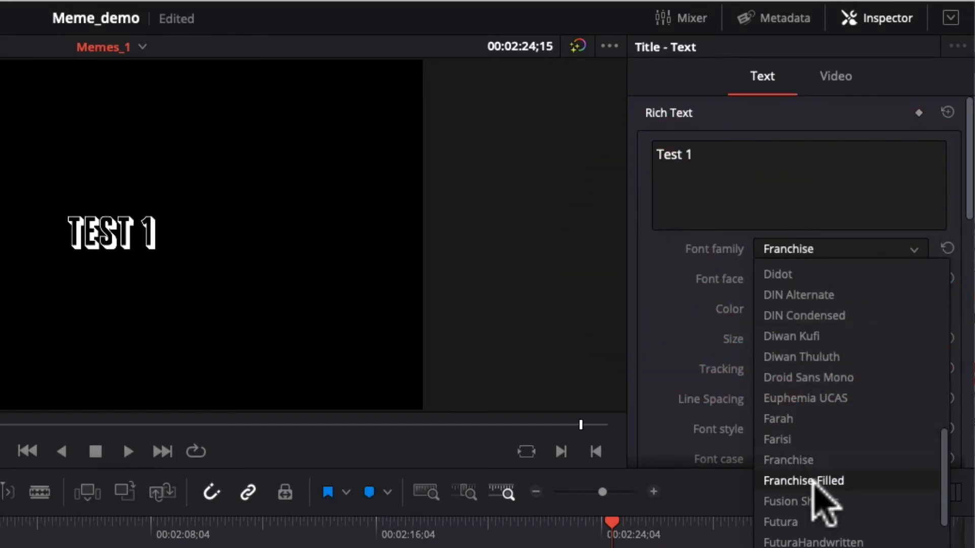
left_click(812, 482)
left_click(757, 280)
left_click(782, 305)
- Set the Test 1 title's font family to Helvetica Neue
left_click(777, 249)
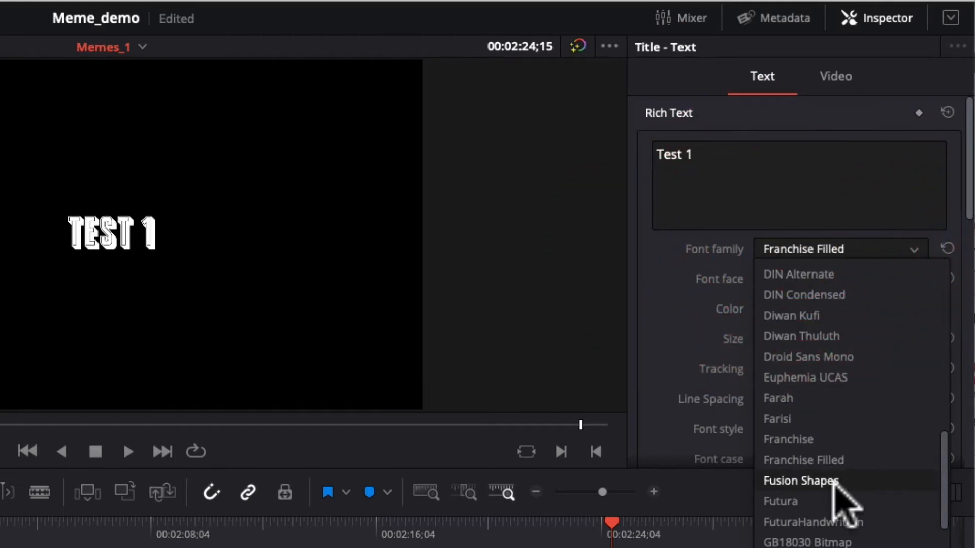
scroll(834, 483, "up", 6)
scroll(836, 487, "down", 6)
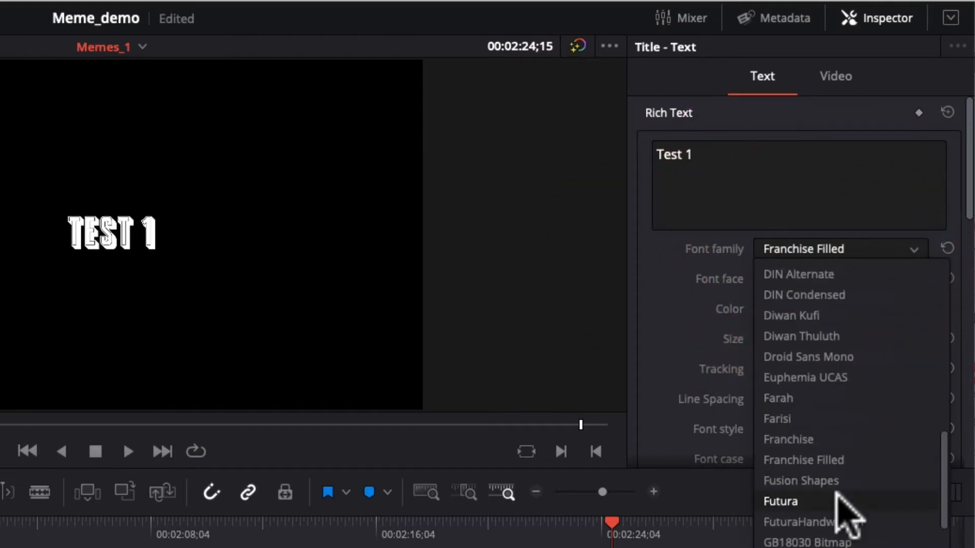
scroll(837, 493, "down", 3)
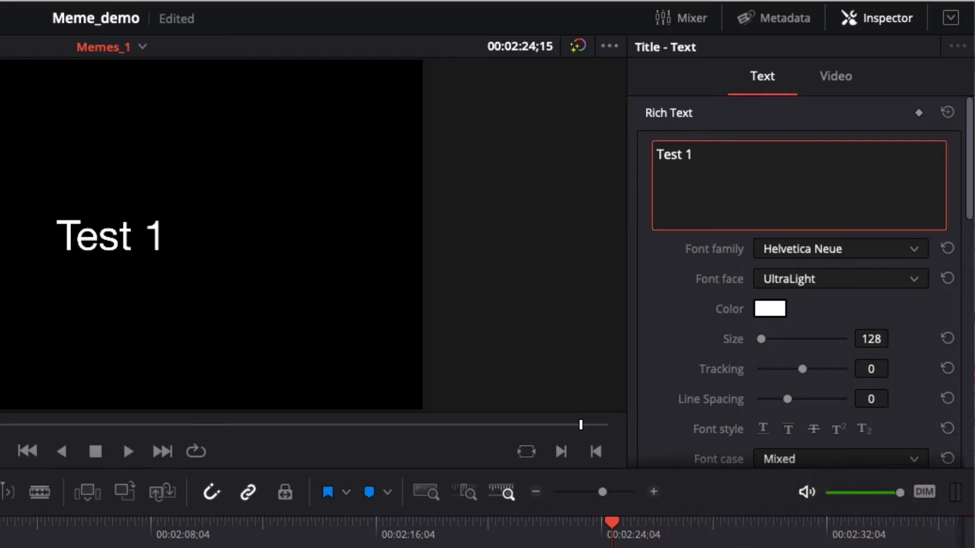
- Try the UltraLight, Bold and Italic faces on the Test 1 title and settle on Bold
left_click(772, 281)
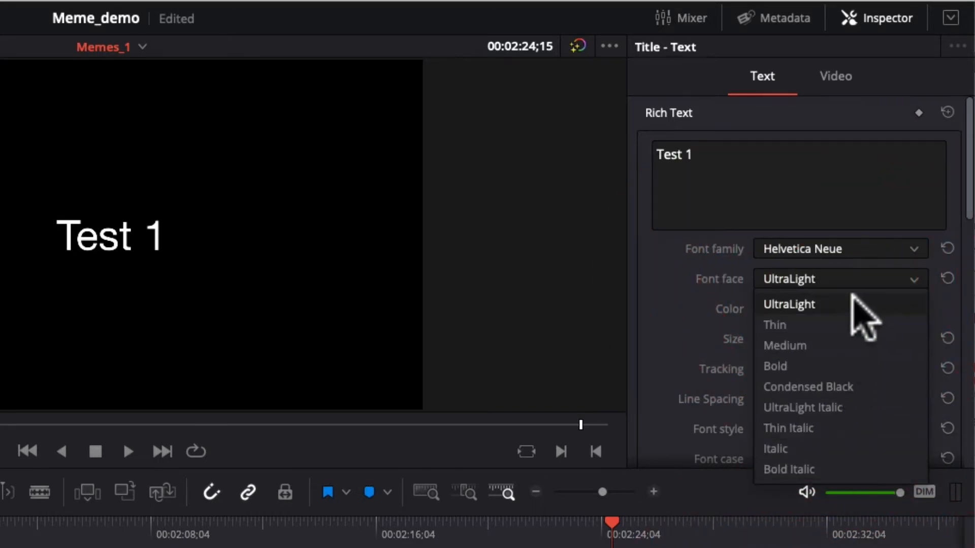
left_click(793, 306)
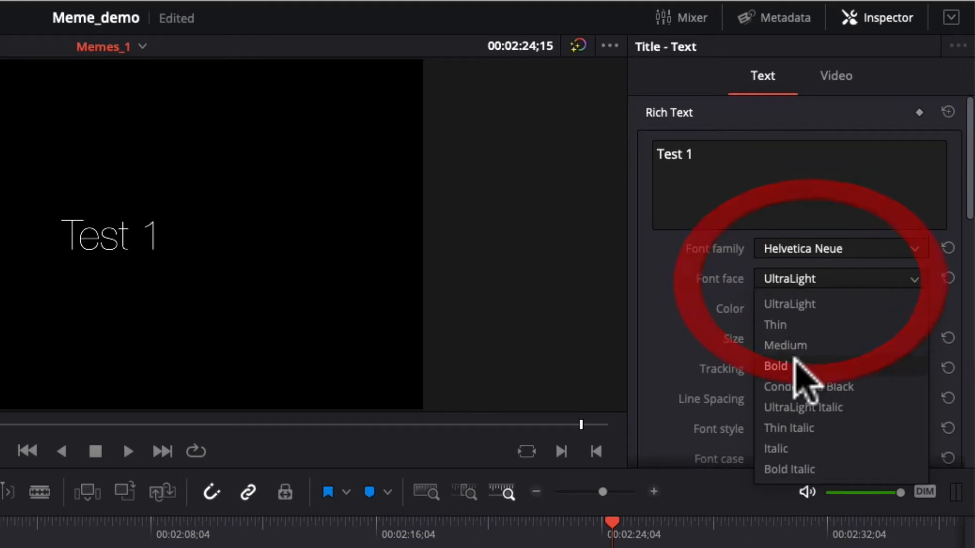
left_click(812, 365)
left_click(819, 277)
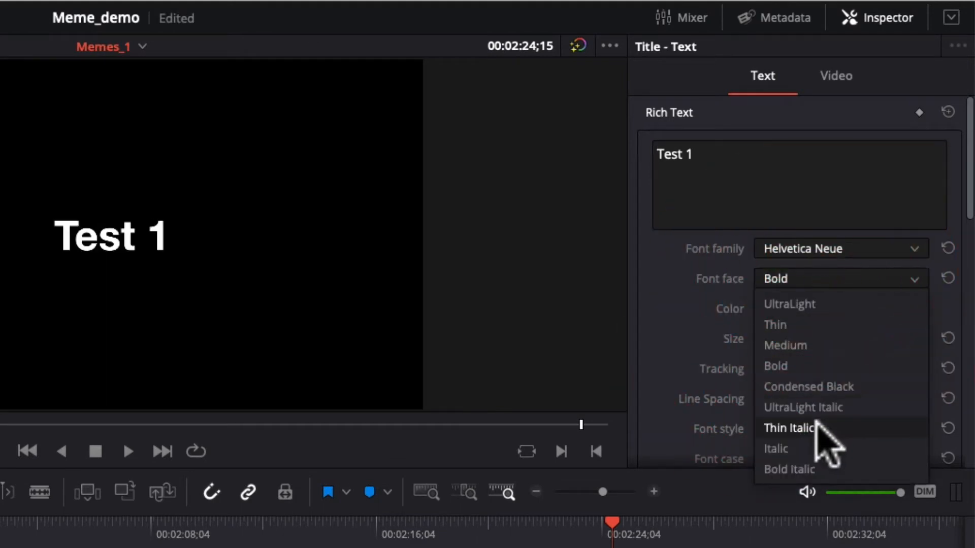
left_click(820, 449)
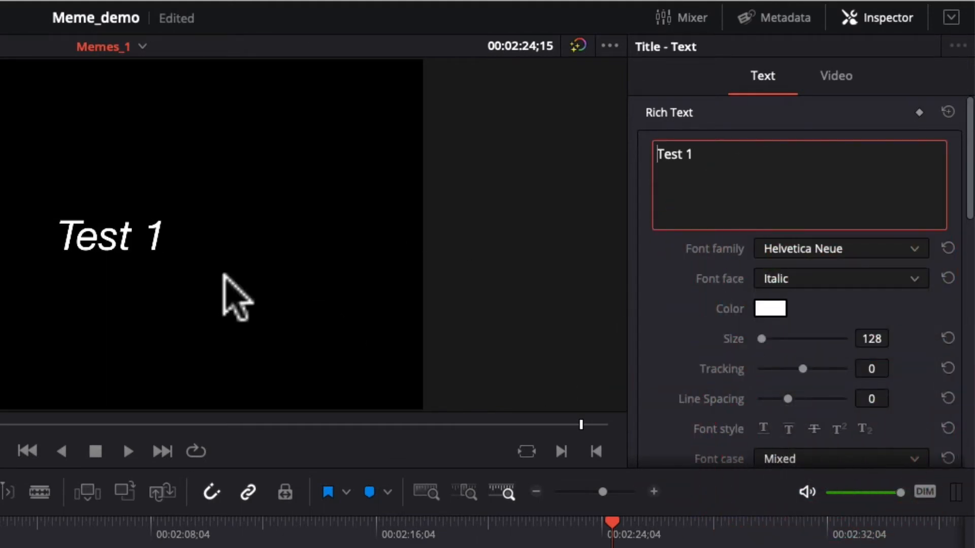
left_click(792, 279)
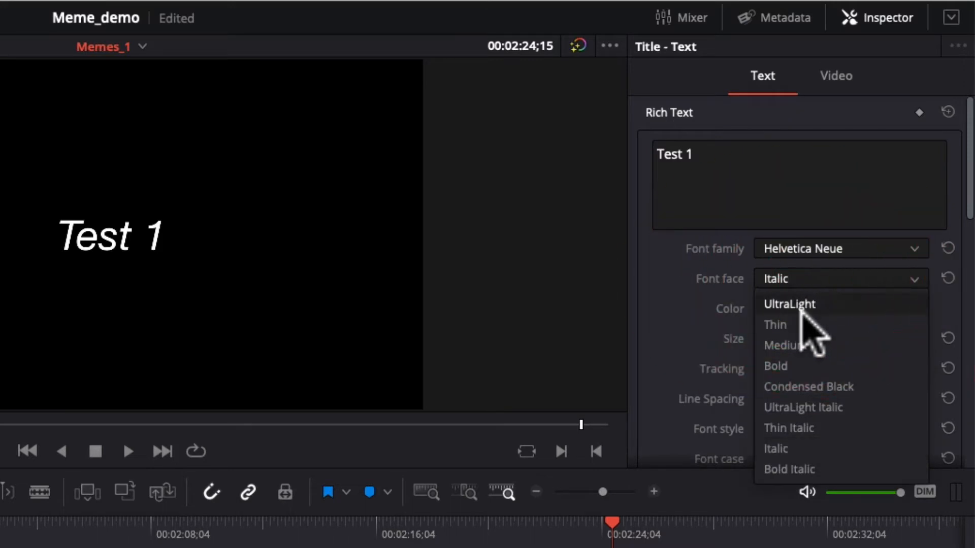
left_click(805, 366)
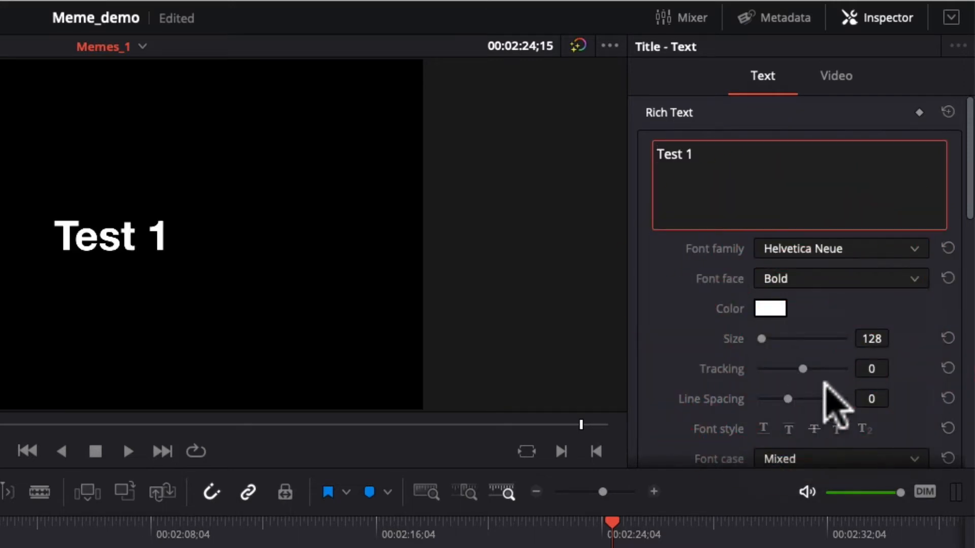
- Try several text colors on the Test 1 title, including gray, magenta and pink, and return it to white
left_click(782, 305)
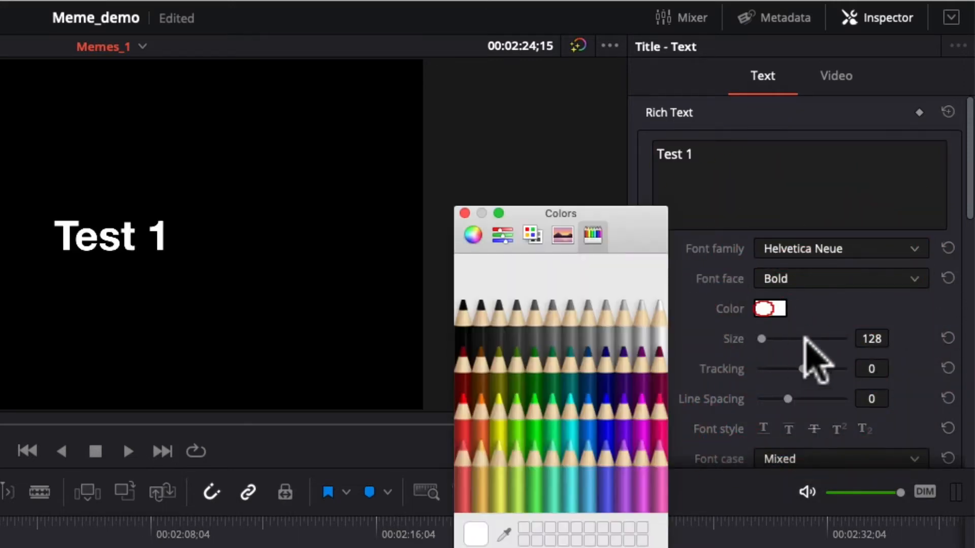
left_click(534, 320)
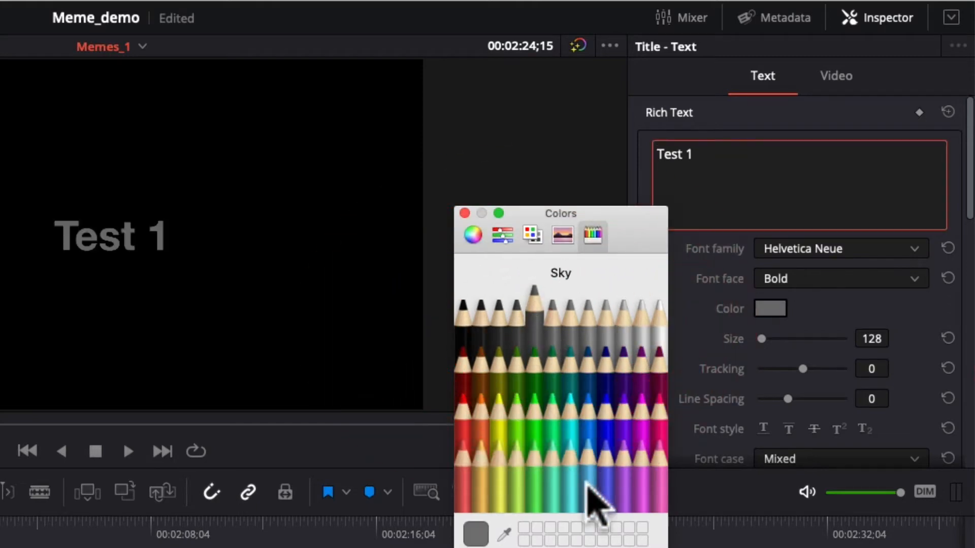
left_click(579, 480)
left_click(530, 472)
left_click(515, 434)
left_click(638, 431)
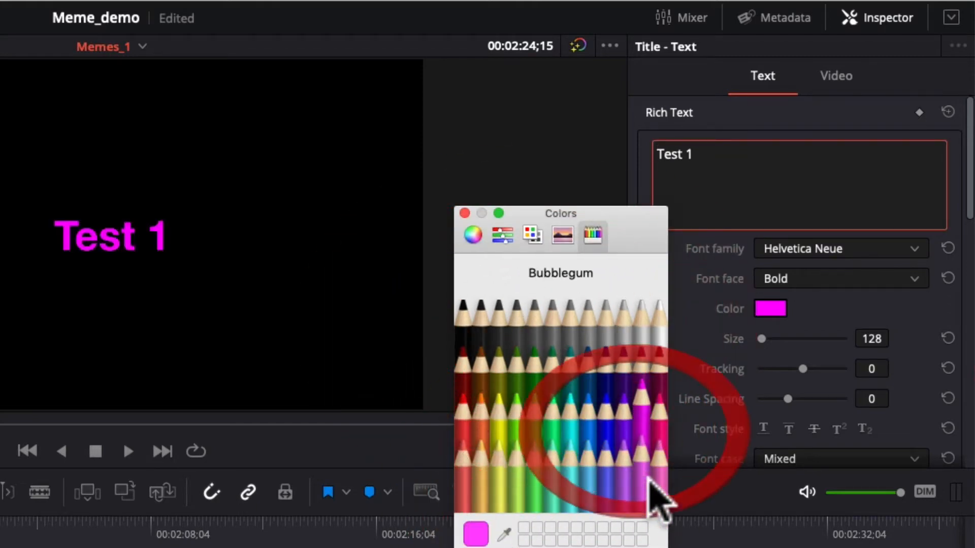
left_click(652, 485)
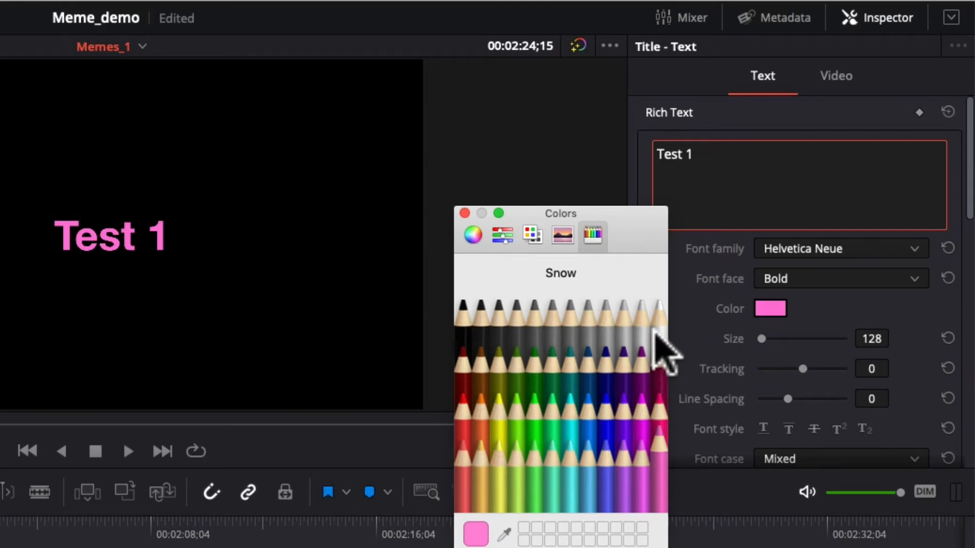
left_click(656, 330)
left_click(627, 547)
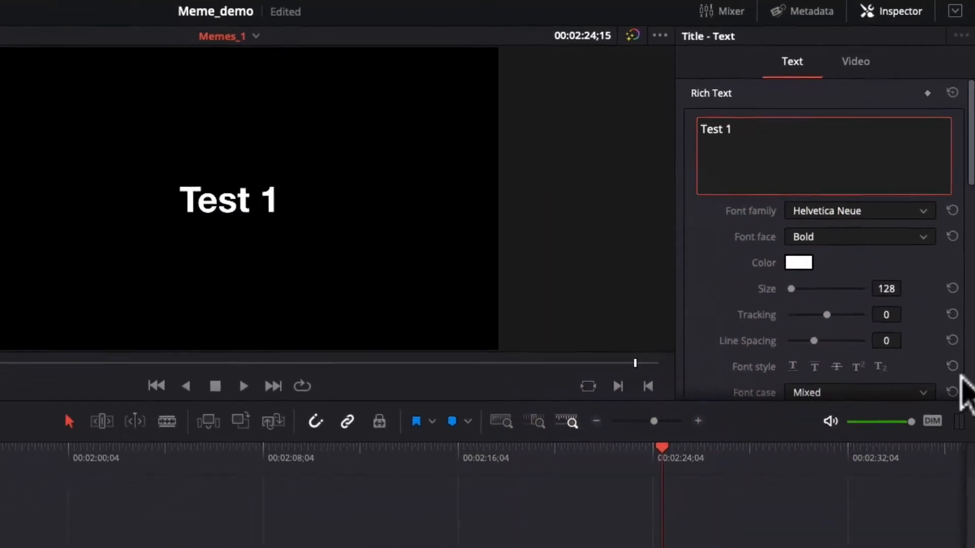
- Try enlarging the title text to sizes such as 266 and 750, resetting the size to its default each time
mouse_move(800, 269)
left_mouse_down()
mouse_move(814, 272)
mouse_move(806, 278)
left_mouse_up()
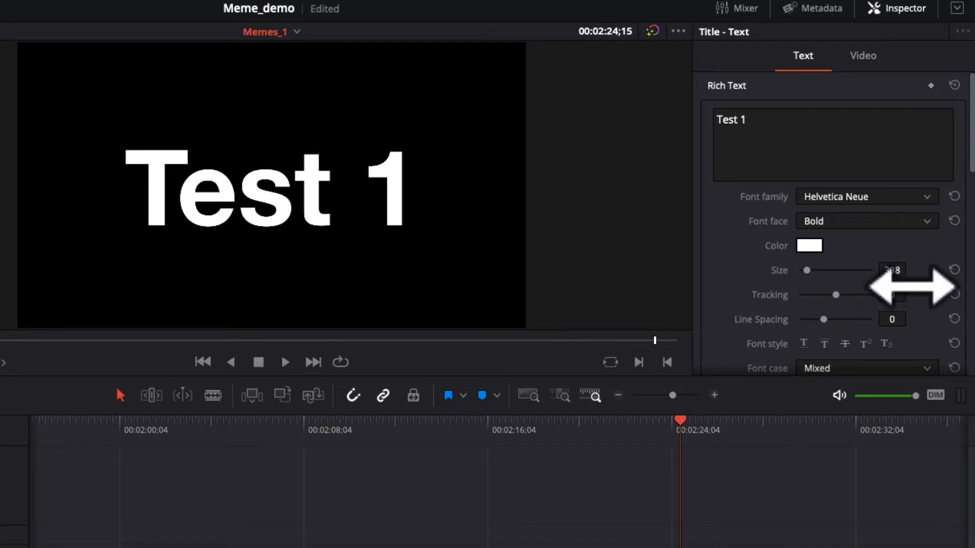
left_click_drag(899, 271, 917, 286)
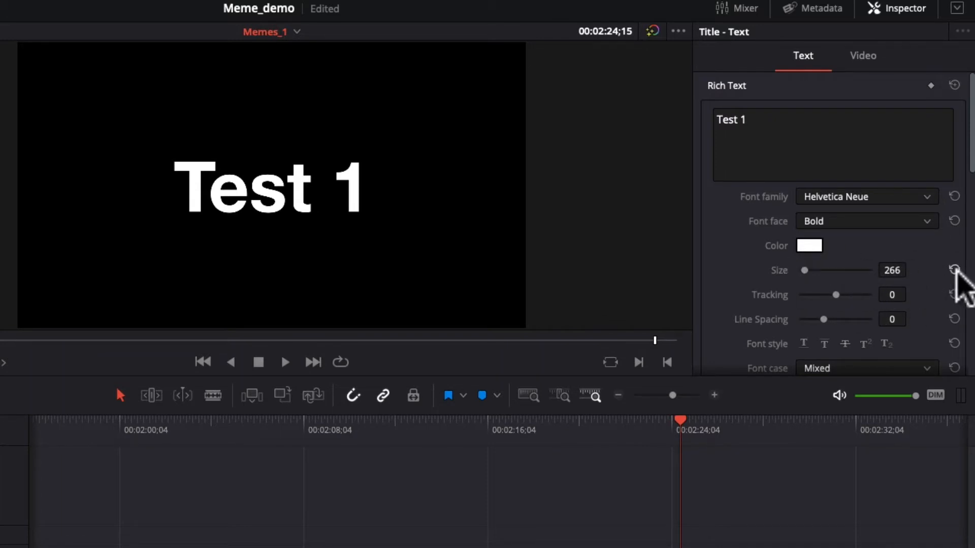
left_click(954, 270)
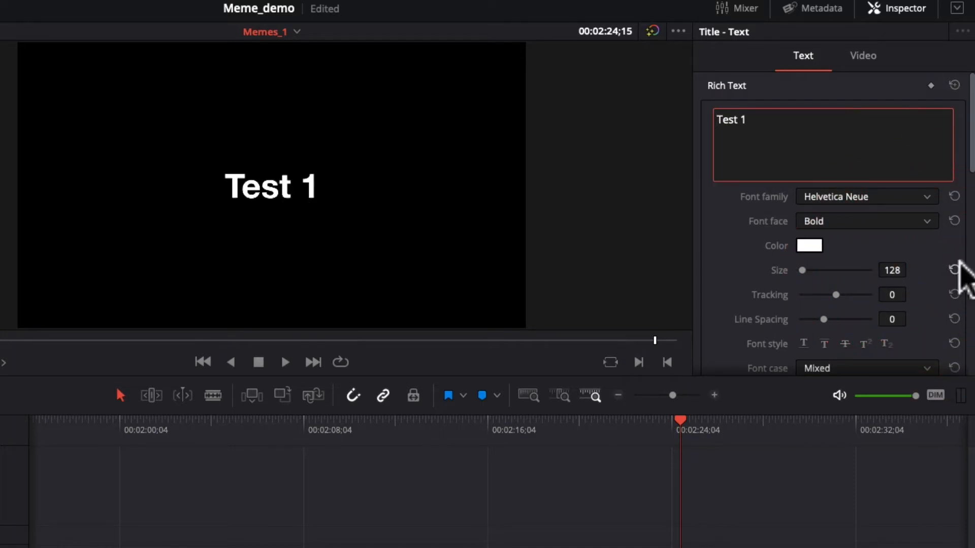
left_click(947, 270)
left_click_drag(806, 271, 812, 270)
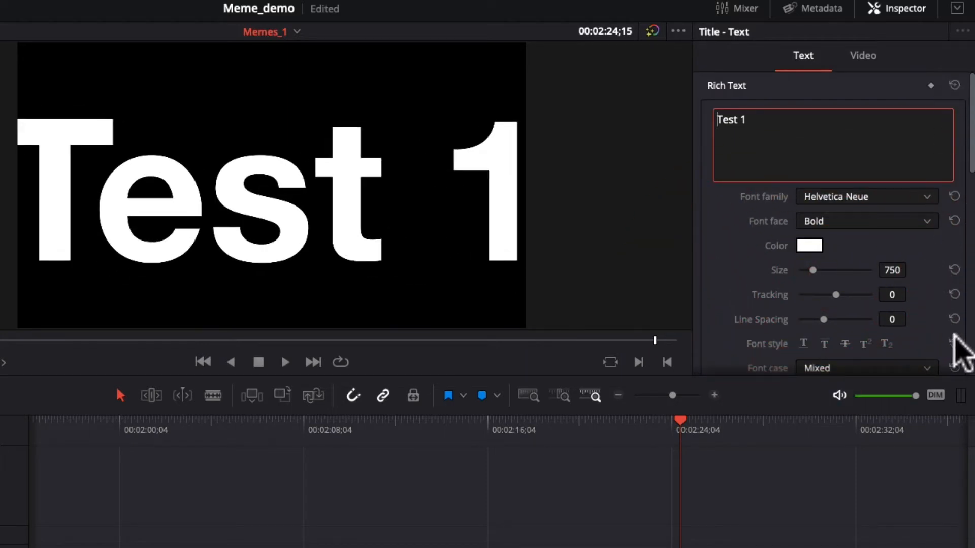
left_click(954, 269)
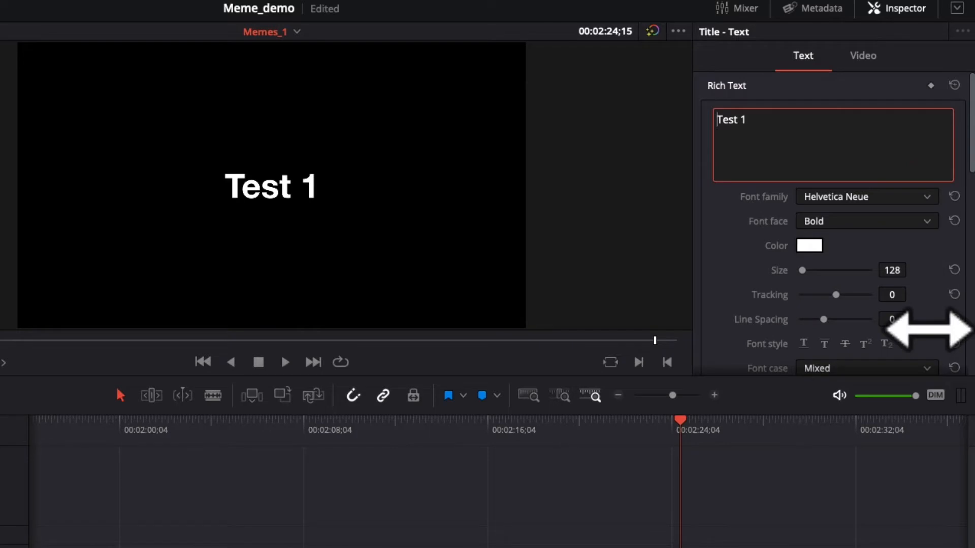
- Try widening the Test 1 title's tracking to 100 and reset it to the default
left_click_drag(835, 295, 933, 298)
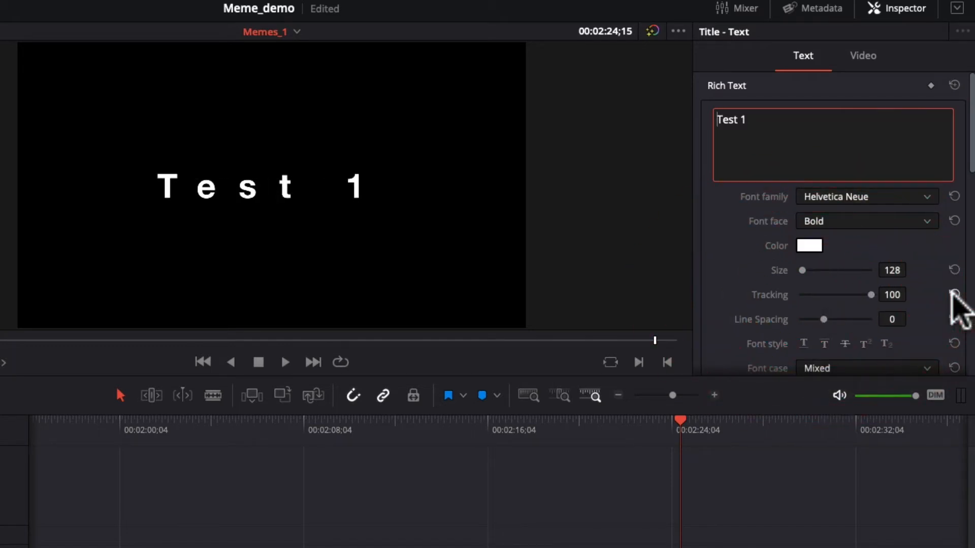
left_click(953, 295)
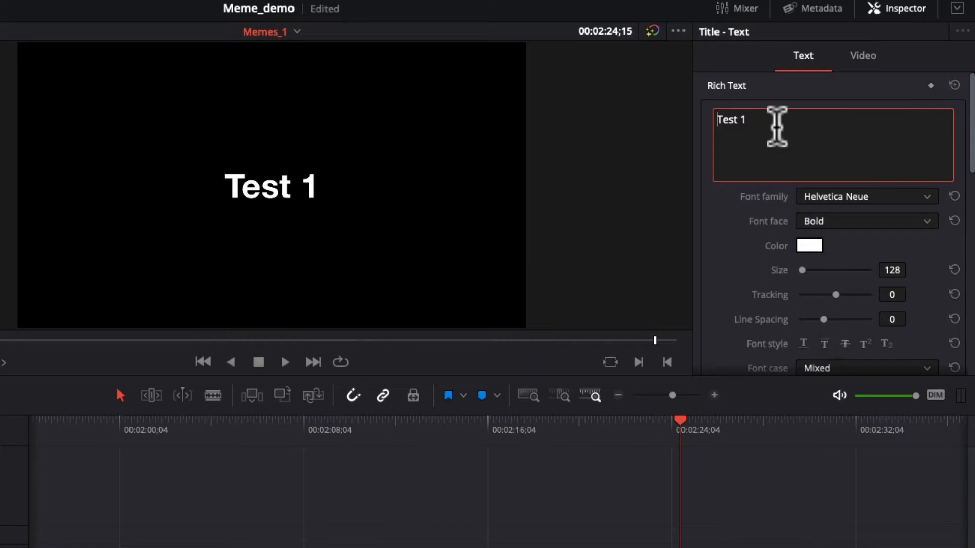
- Add a second line reading Test 2 to the title, try a line spacing of -131 and reset the spacing
left_click(776, 121)
key("Return")
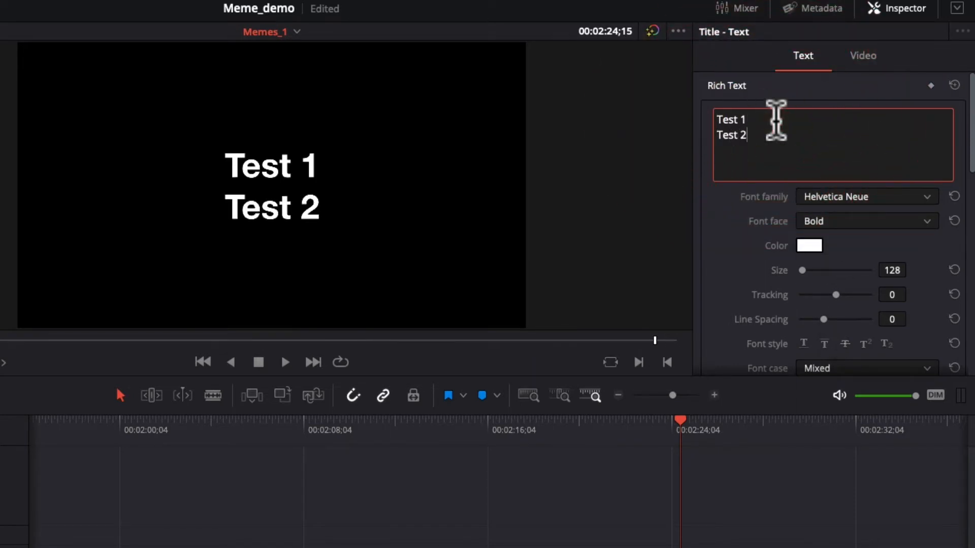
mouse_move(822, 316)
left_mouse_down()
mouse_move(808, 317)
mouse_move(850, 317)
mouse_move(812, 320)
left_mouse_up()
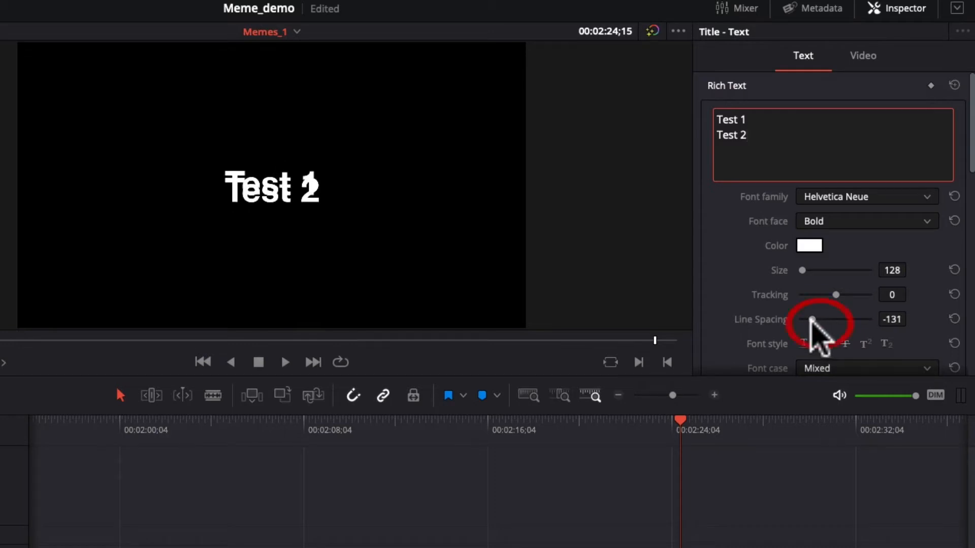
left_click(954, 319)
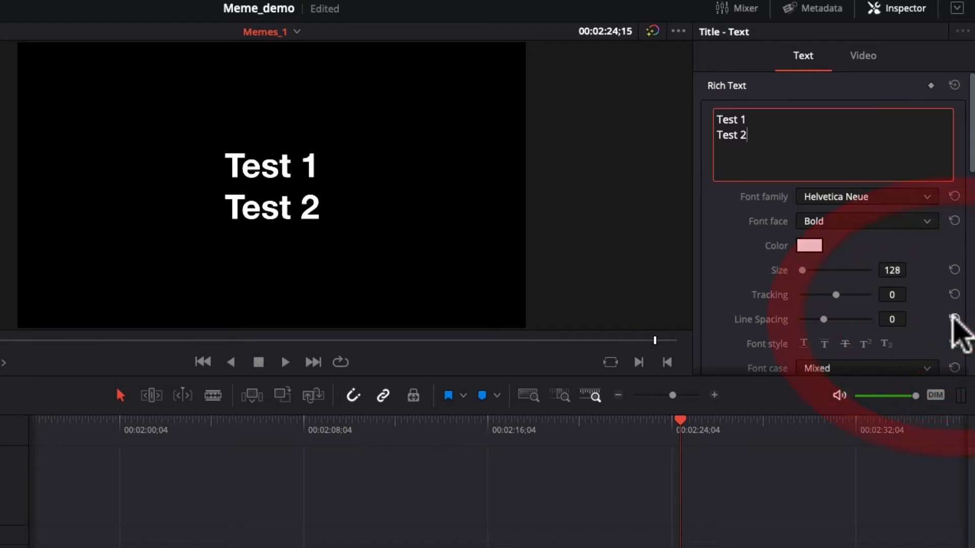
- Try the underline, overline and strikethrough font styles on the title, switching each one off again
scroll(955, 336, "down", 5)
scroll(955, 336, "up", 2)
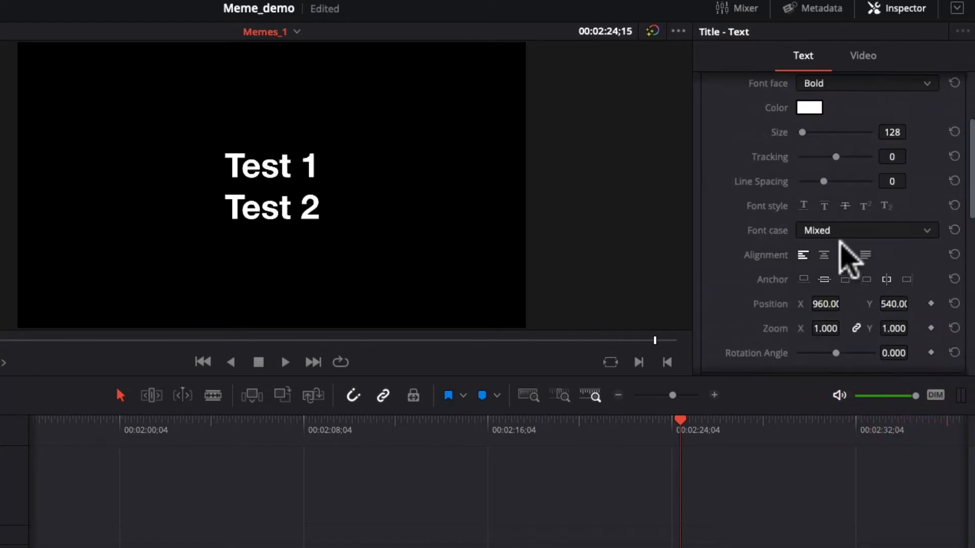
left_click(802, 205)
left_click(804, 205)
left_click(824, 205)
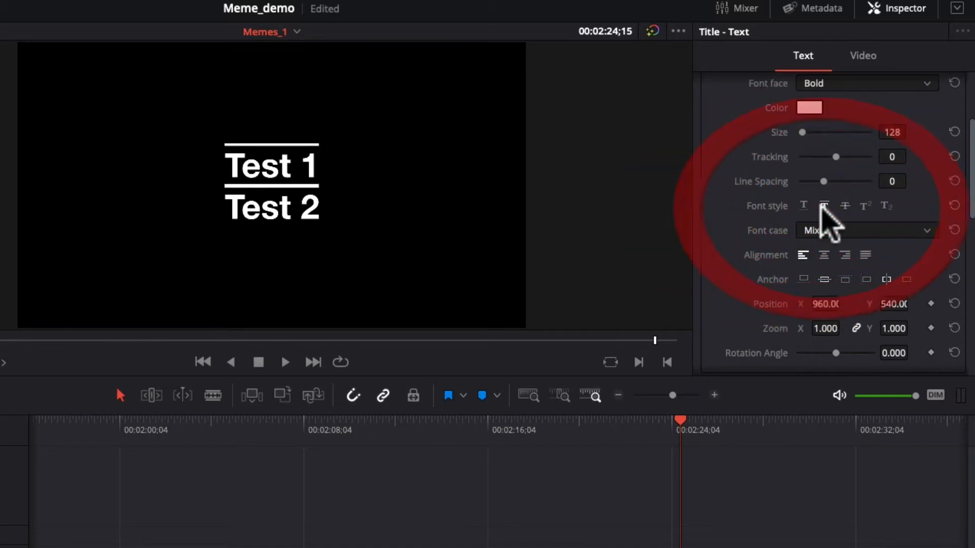
left_click(824, 206)
left_click(845, 206)
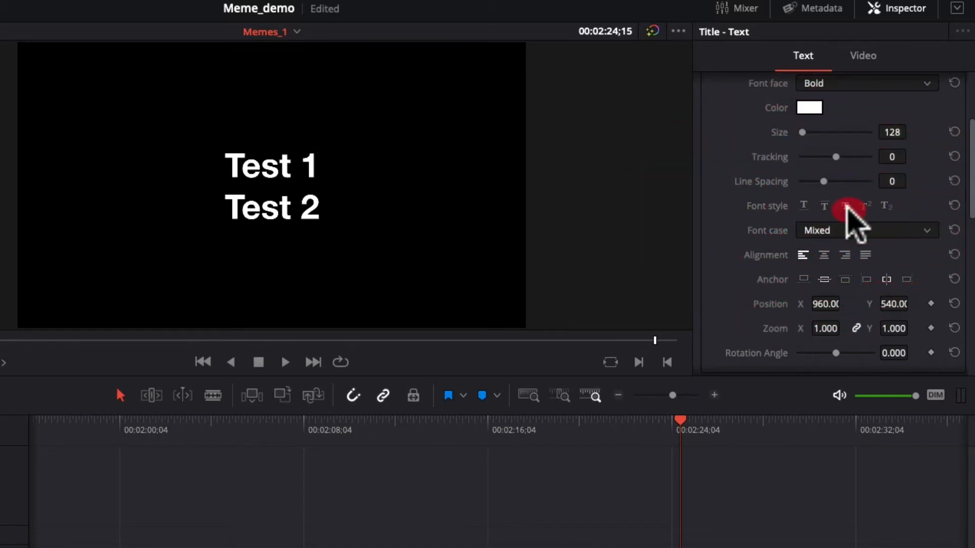
left_click(844, 205)
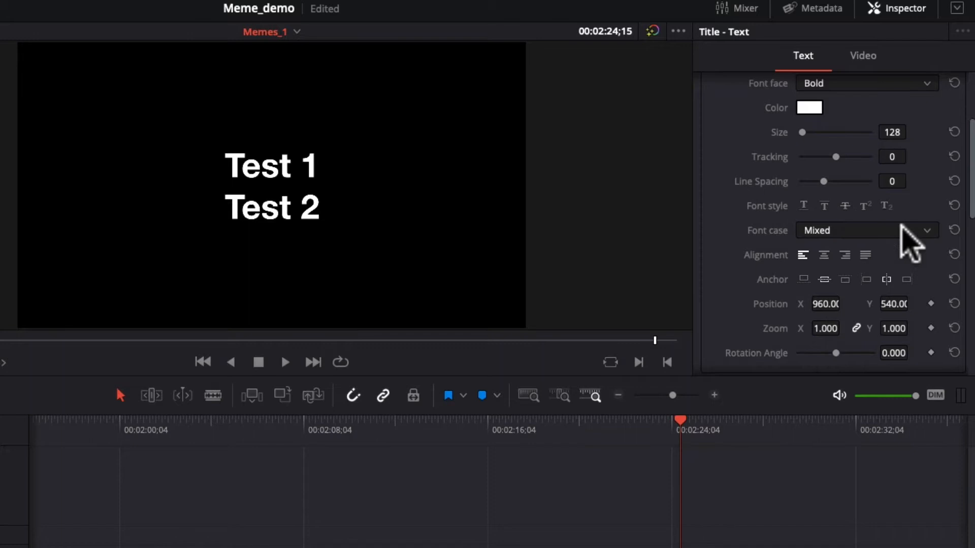
- Delete the Test 2 line from the title and enlarge the remaining text to size 309
scroll(903, 239, "up", 3)
left_click_drag(763, 137, 750, 115)
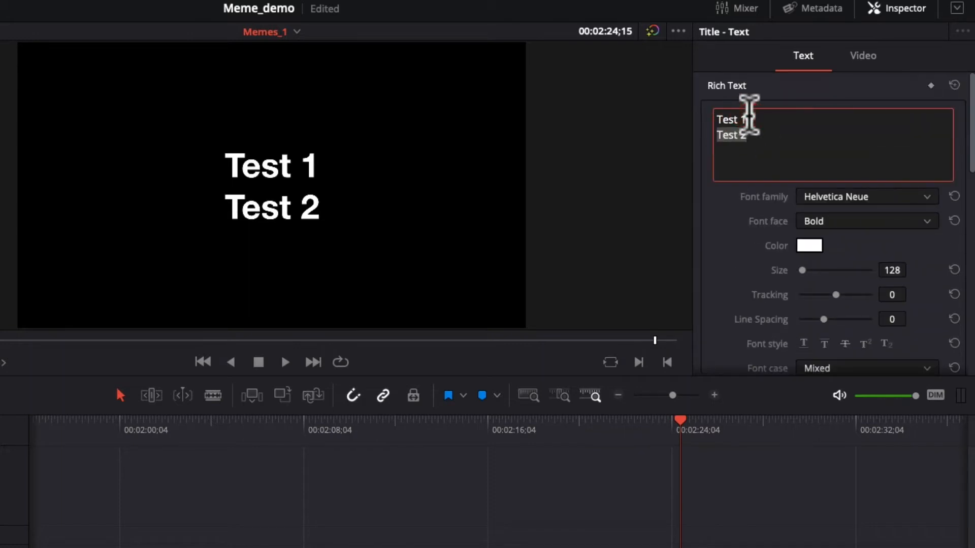
key("BackSpace")
scroll(807, 263, "down", 5)
left_click(776, 188)
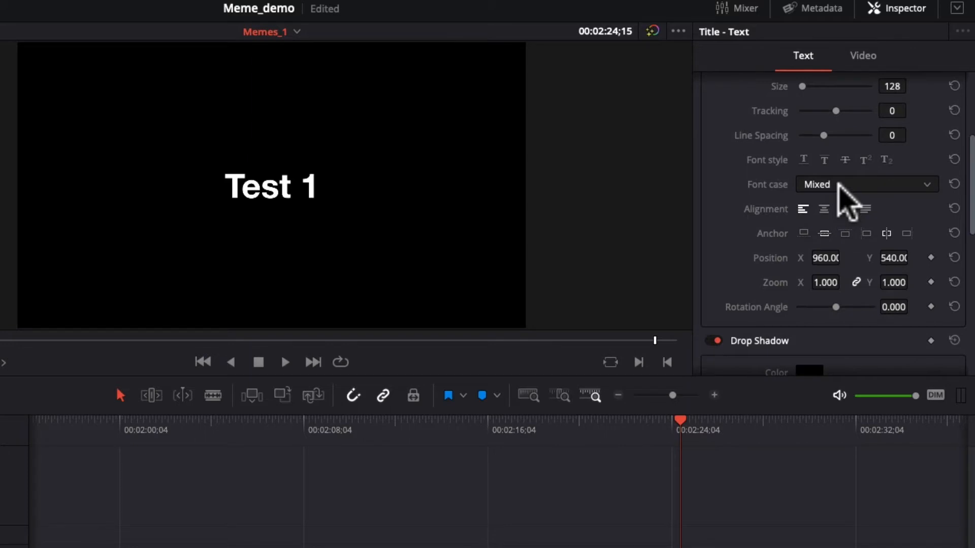
left_click_drag(803, 86, 800, 85)
- Try the All Caps, All Lowercase and Small Caps font cases on the title and return it to Mixed
left_click(808, 185)
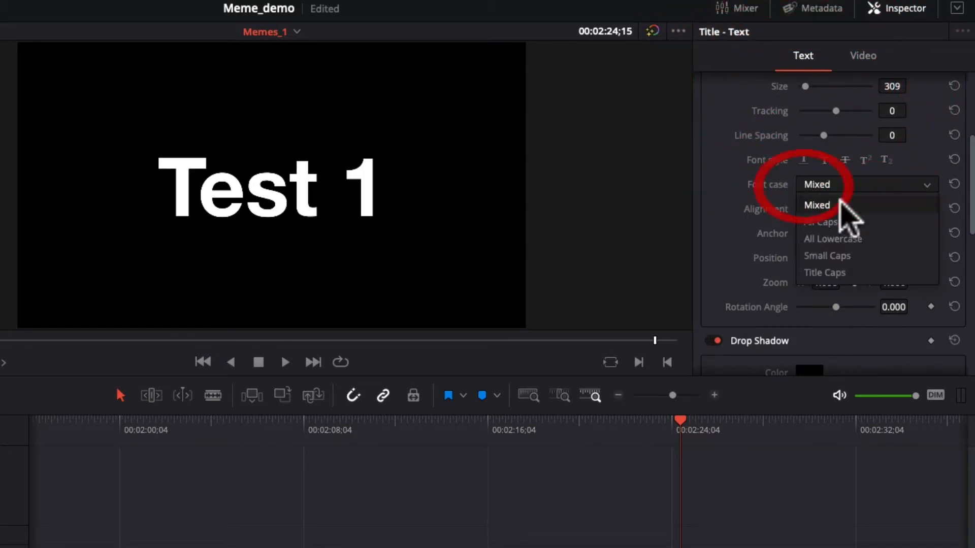
left_click(860, 224)
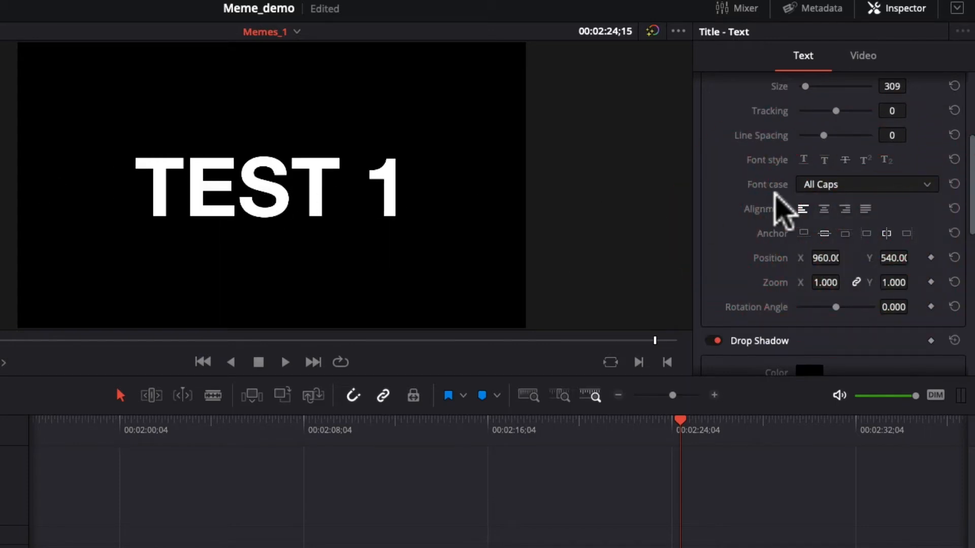
left_click(828, 185)
left_click(833, 237)
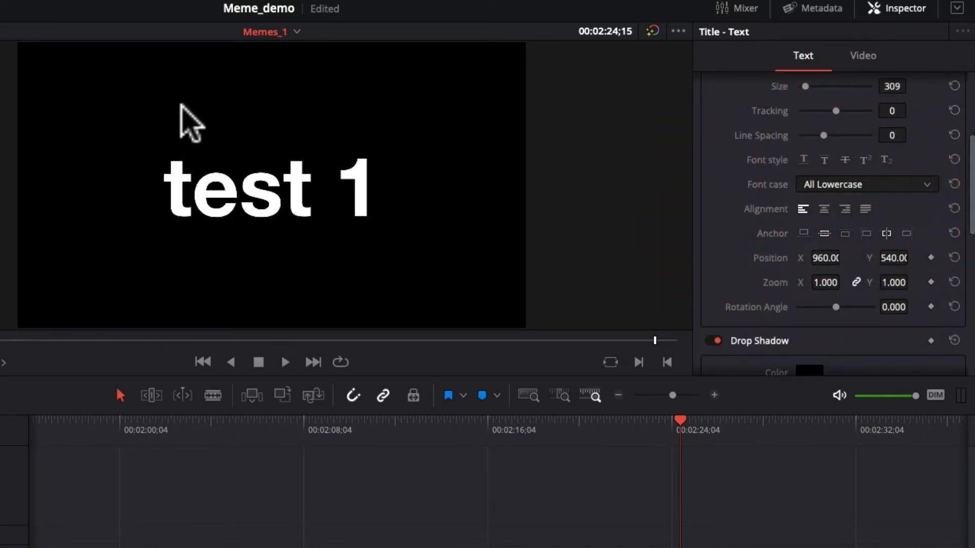
left_click(822, 187)
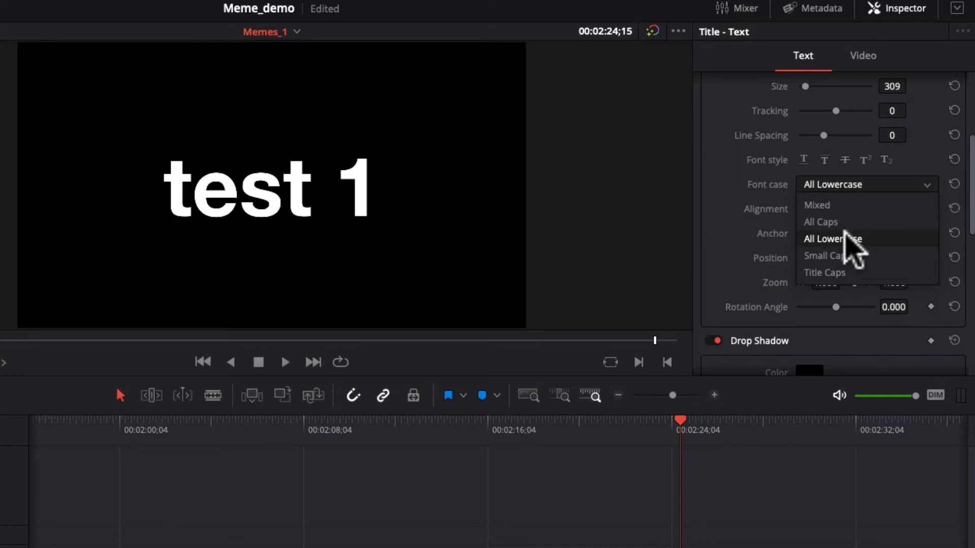
left_click(844, 256)
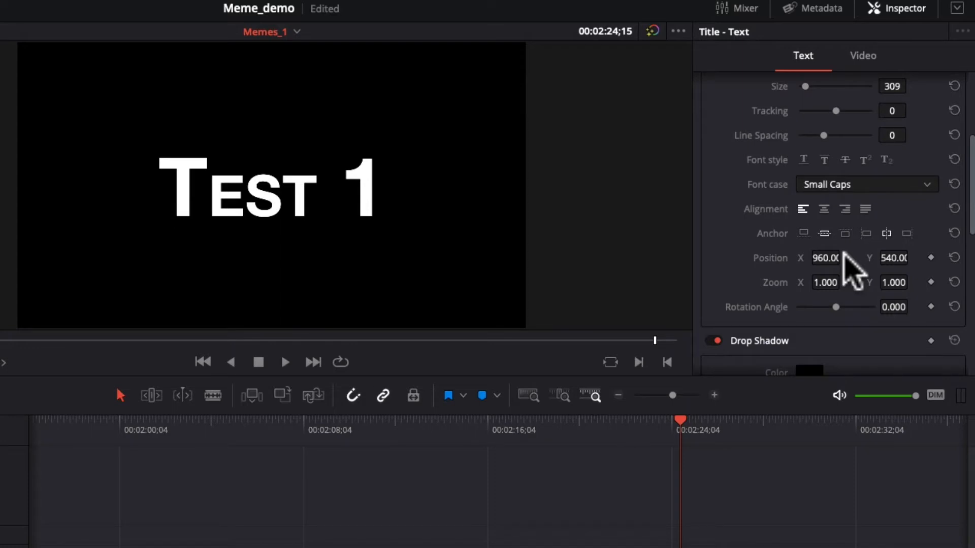
left_click(858, 185)
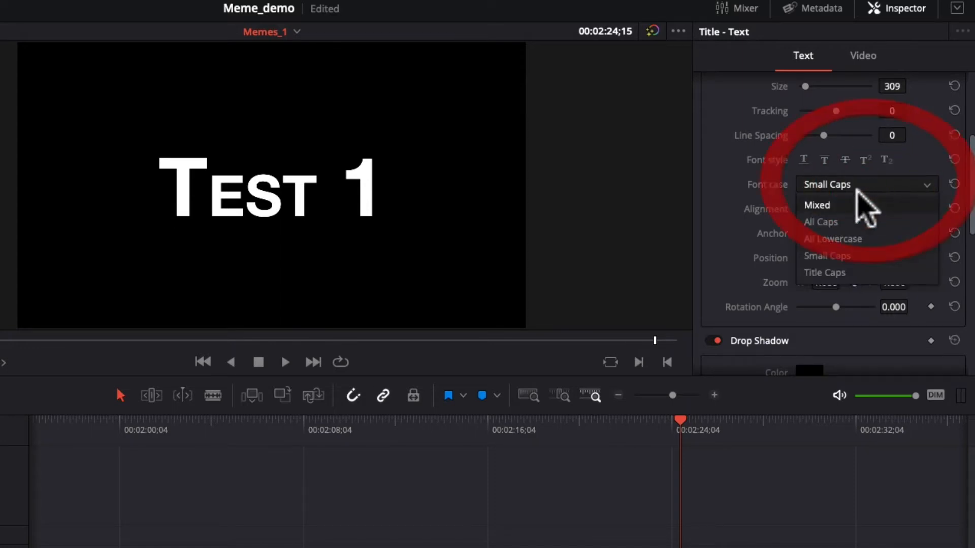
left_click(857, 202)
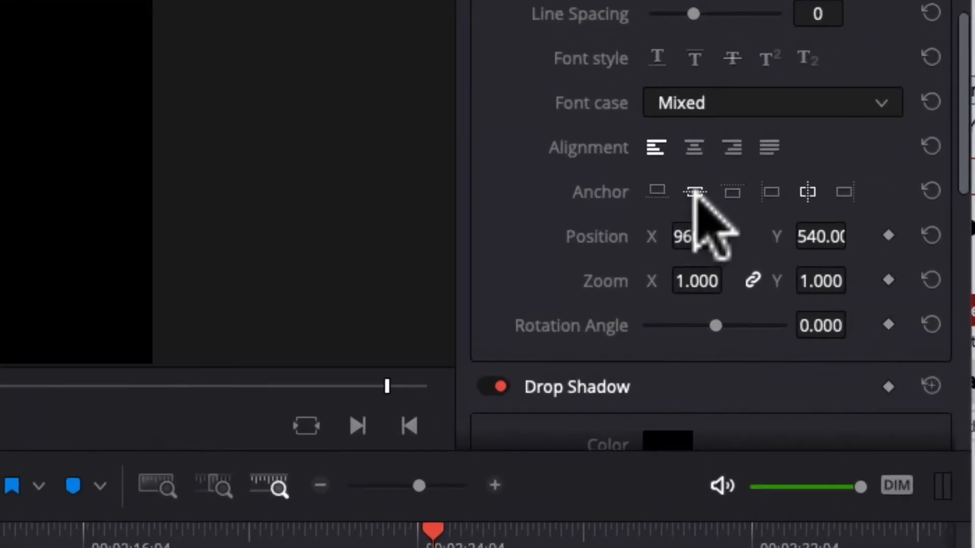
- Try different horizontal and vertical anchors on the title, including right, top and bottom, and reset the anchor to its default
left_click(694, 193)
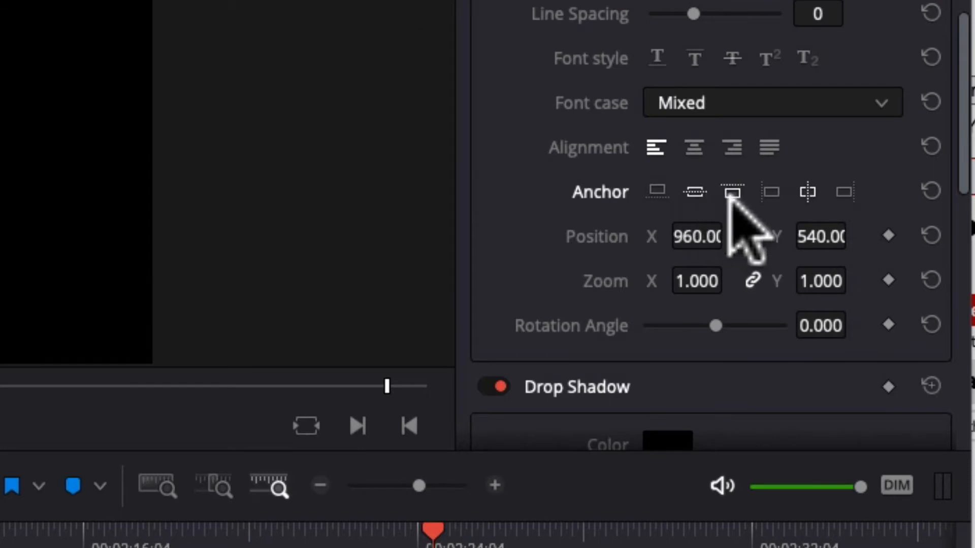
left_click(808, 192)
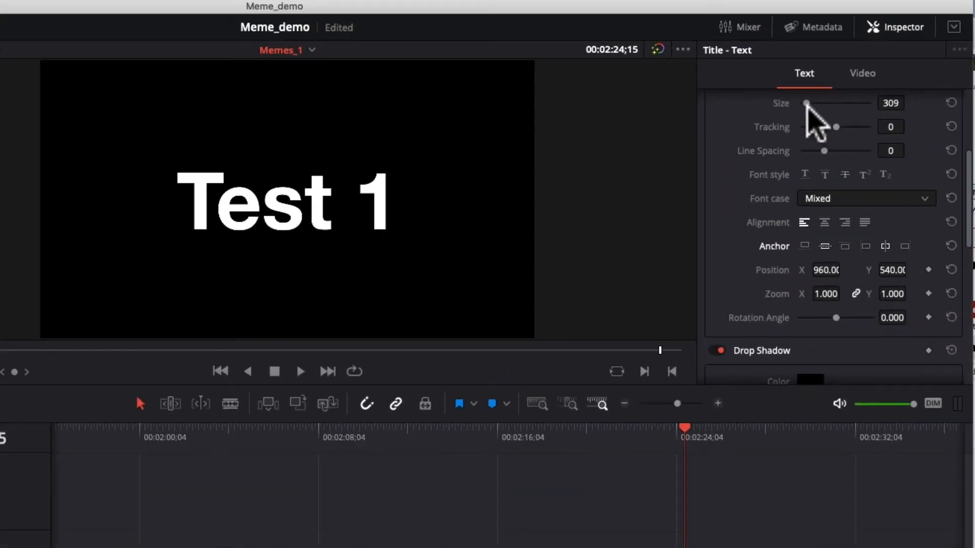
mouse_move(804, 103)
left_mouse_down()
mouse_move(816, 102)
mouse_move(796, 102)
mouse_move(806, 102)
left_mouse_up()
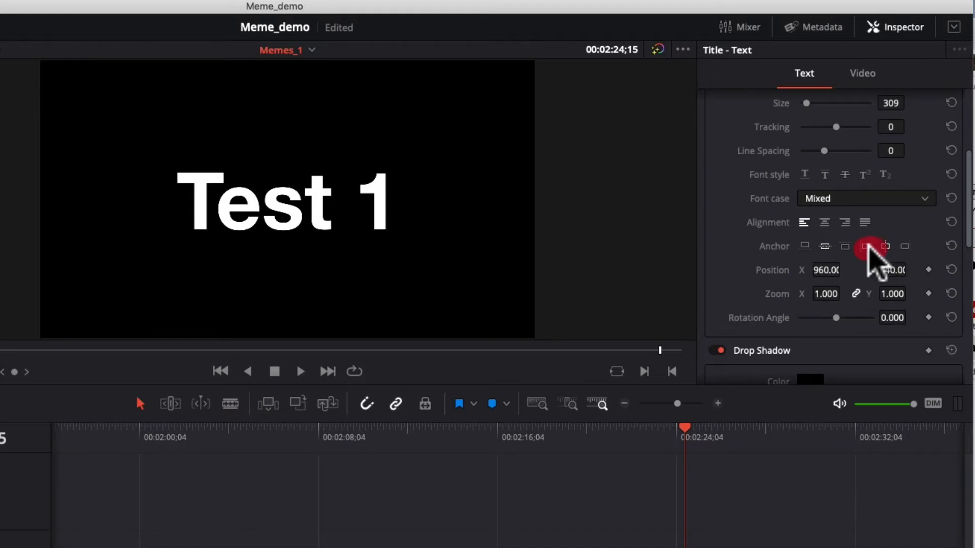
left_click(882, 247)
left_click(906, 247)
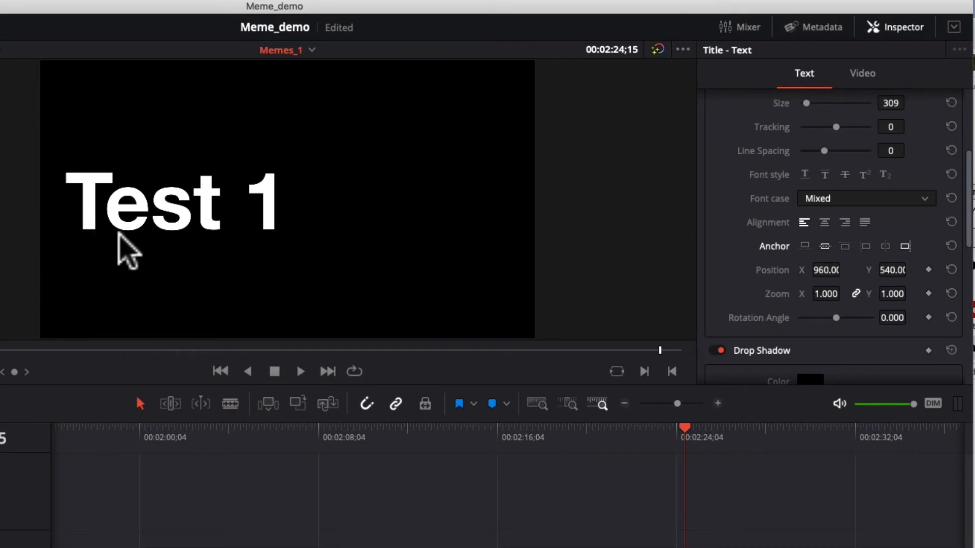
left_click(845, 247)
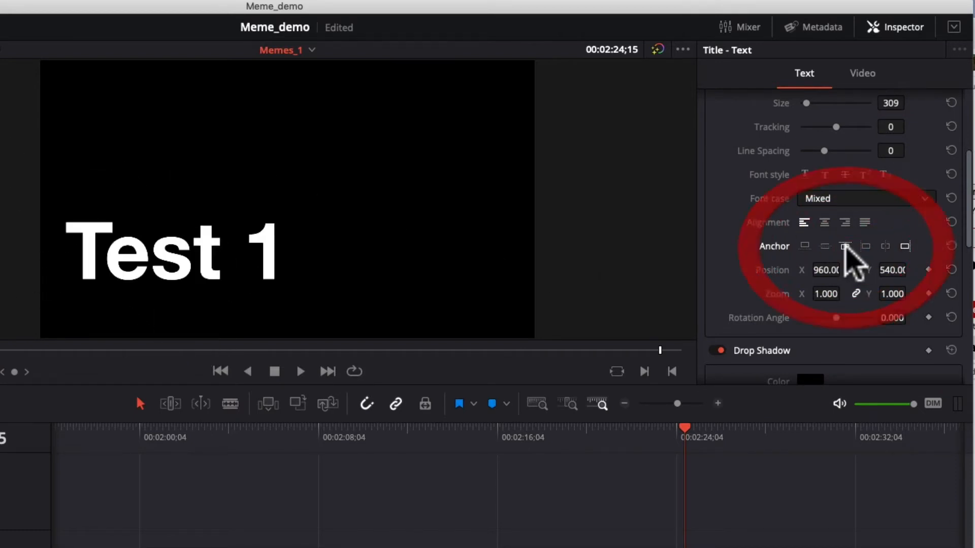
left_click(804, 246)
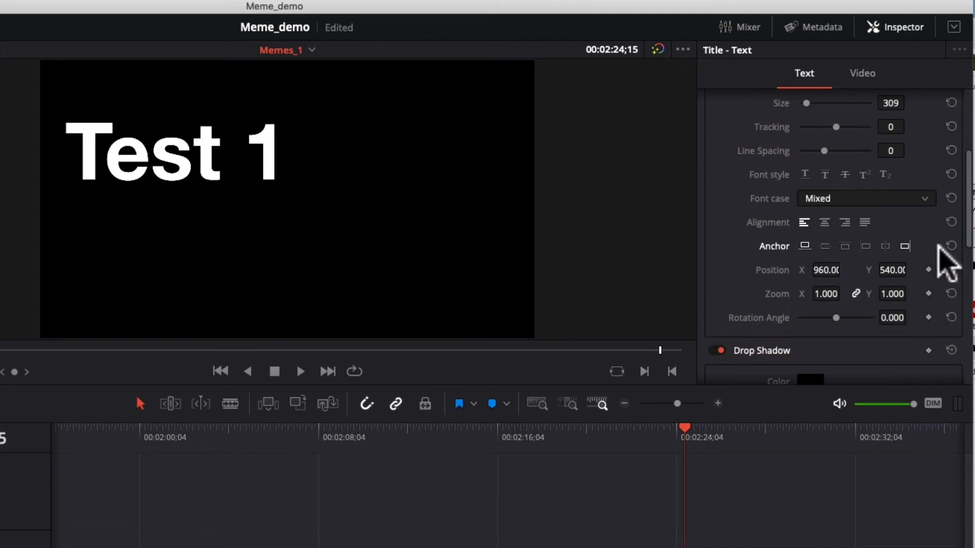
left_click(951, 246)
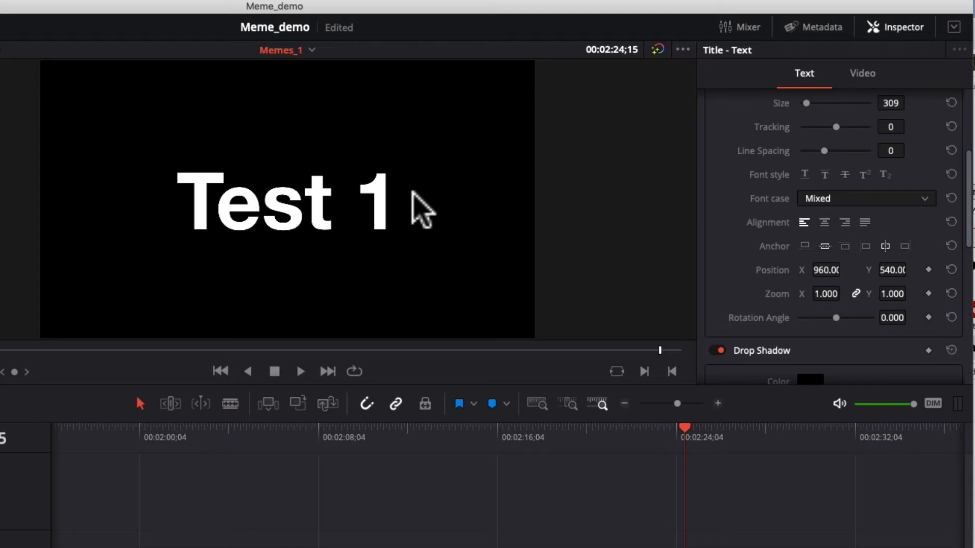
- Try moving the title to position X 555, Y 611 and reset its position
left_click_drag(847, 274, 463, 305)
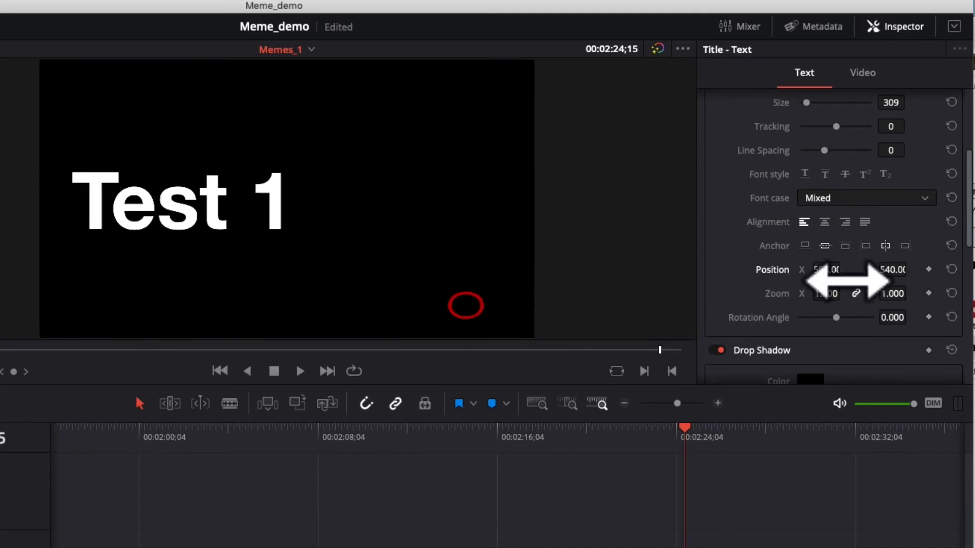
mouse_move(909, 278)
left_mouse_down()
mouse_move(935, 278)
mouse_move(642, 298)
mouse_move(936, 304)
mouse_move(919, 287)
left_mouse_up()
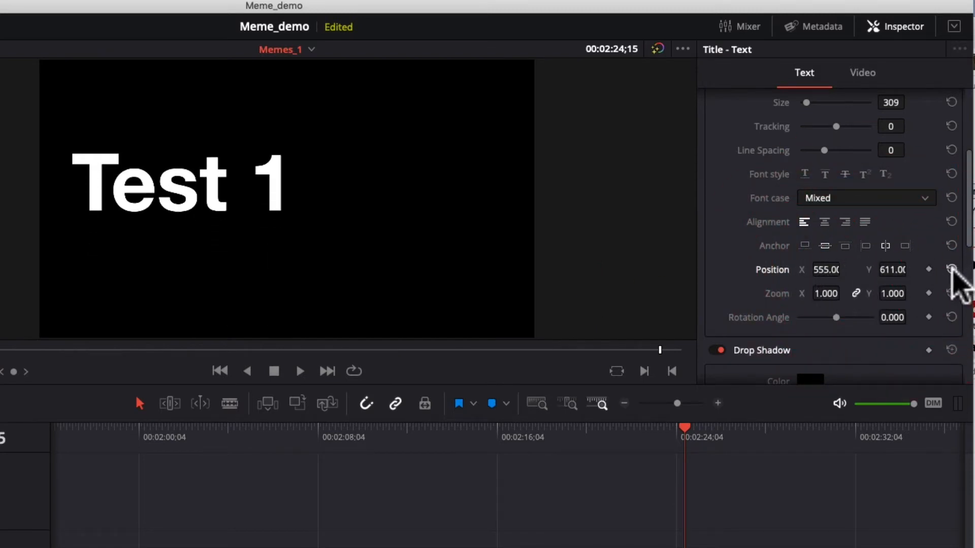
left_click(951, 269)
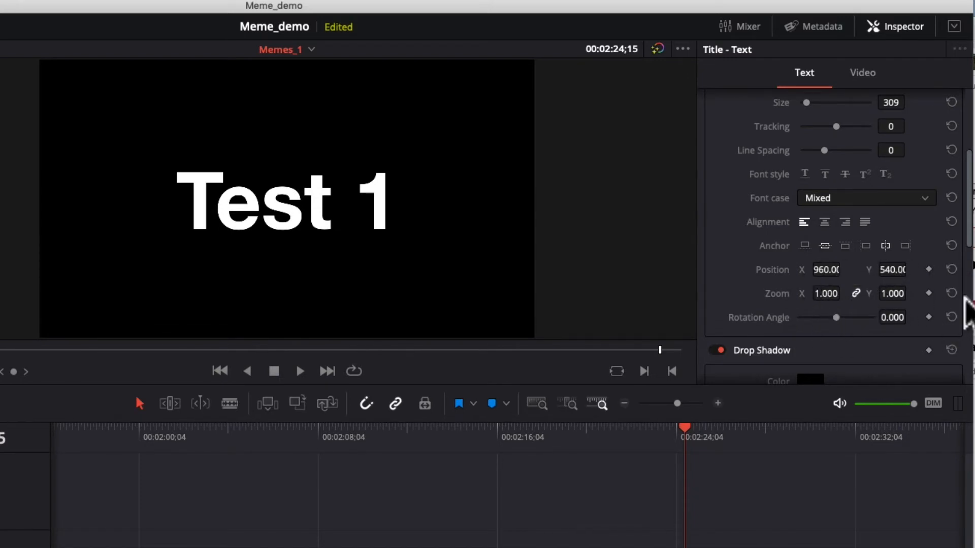
- Try rotating the title to about -39 degrees and to 90 degrees
scroll(942, 294, "up", 2)
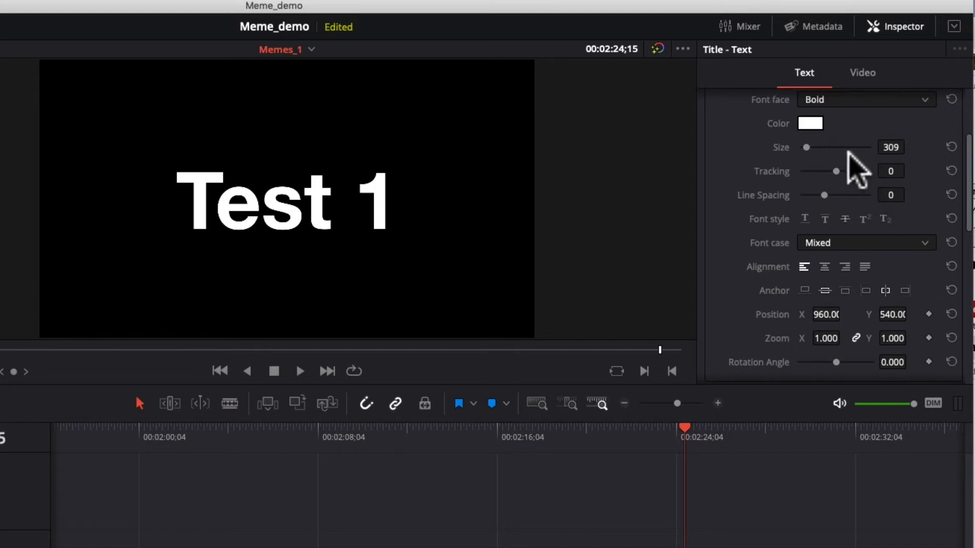
scroll(909, 291, "down", 2)
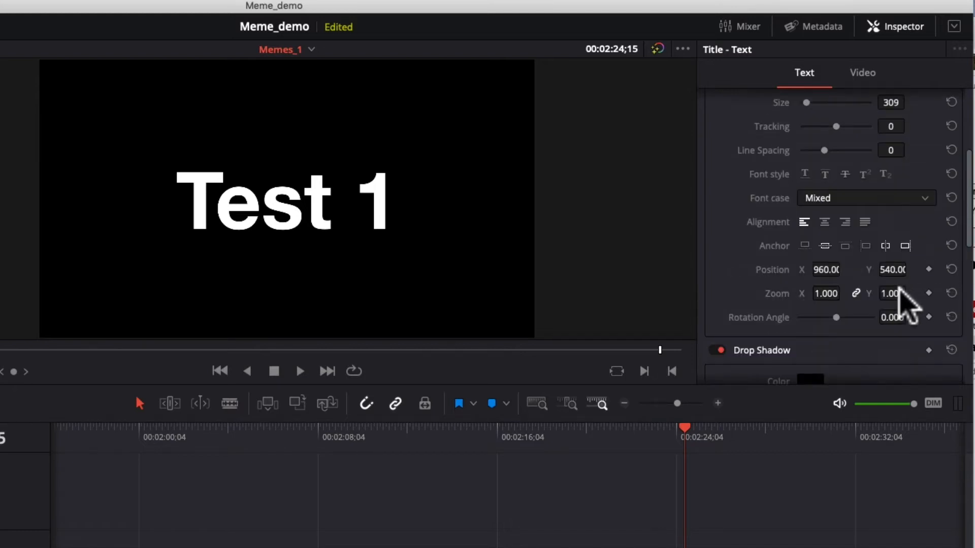
mouse_move(826, 320)
left_mouse_down()
mouse_move(843, 323)
mouse_move(830, 323)
left_mouse_up()
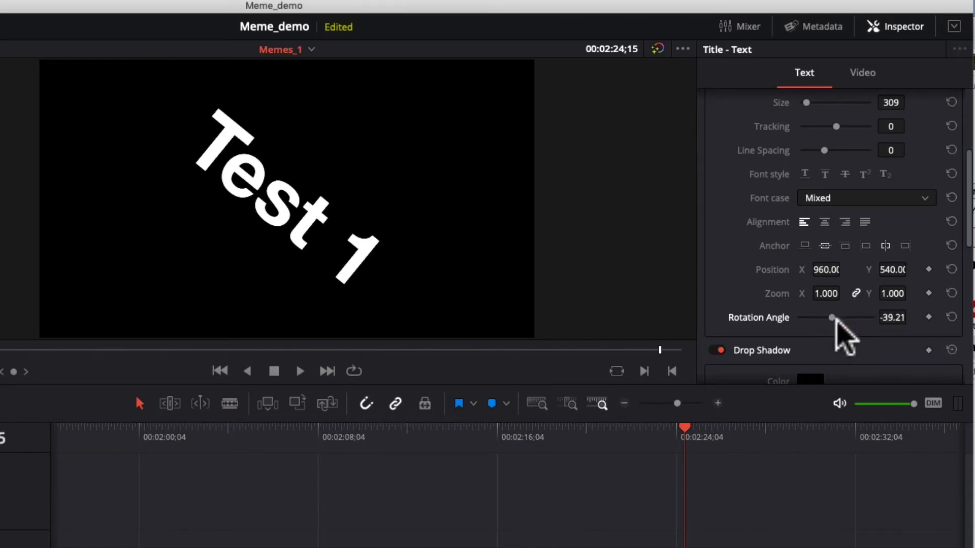
double_click(895, 319)
double_click(904, 317)
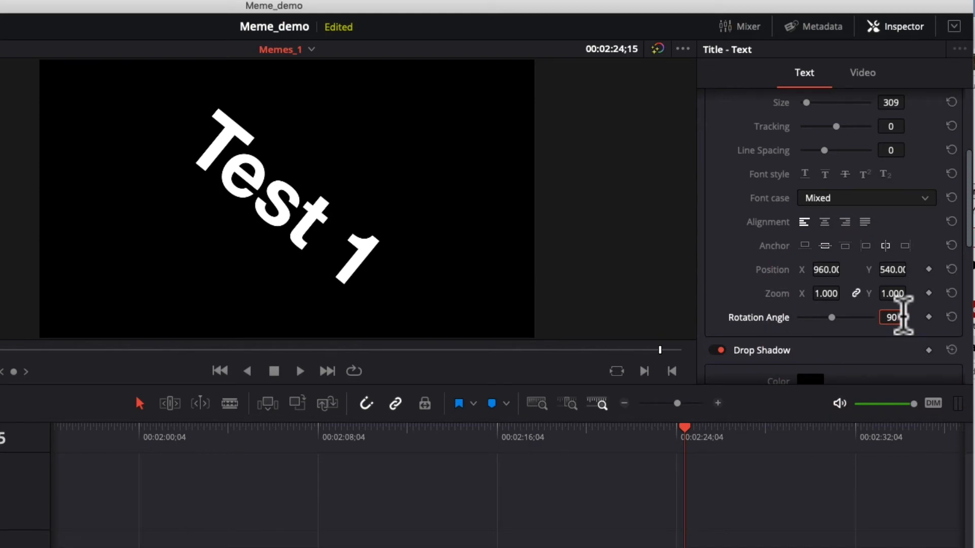
key("Return")
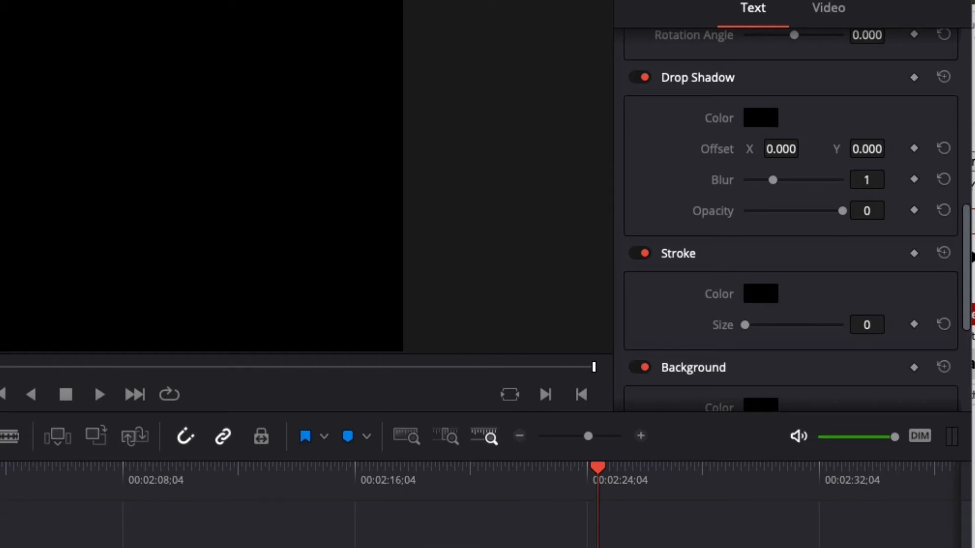
- Move the playhead to 00:02:02;10 over the Test 1 title and choose black as the drop shadow color
left_click_drag(598, 467, 0, 468)
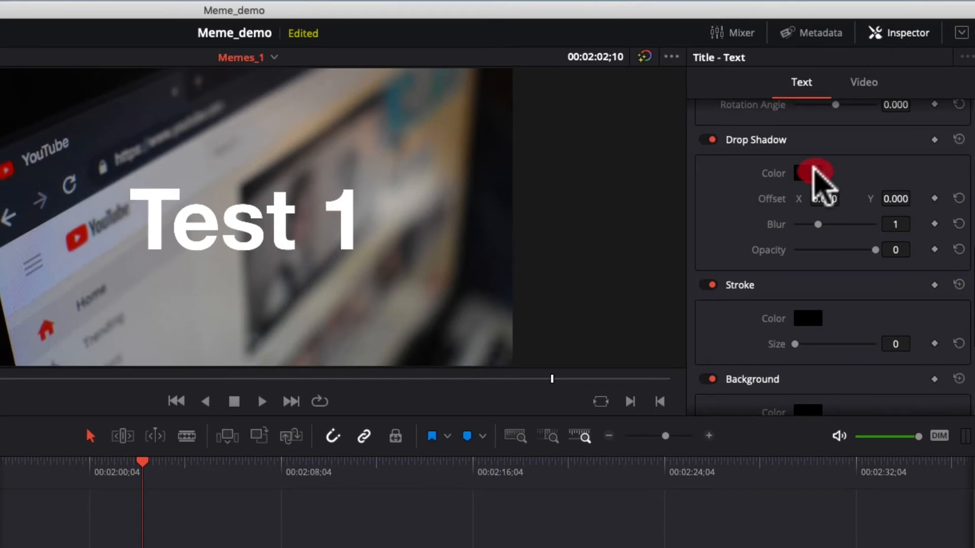
left_click(809, 173)
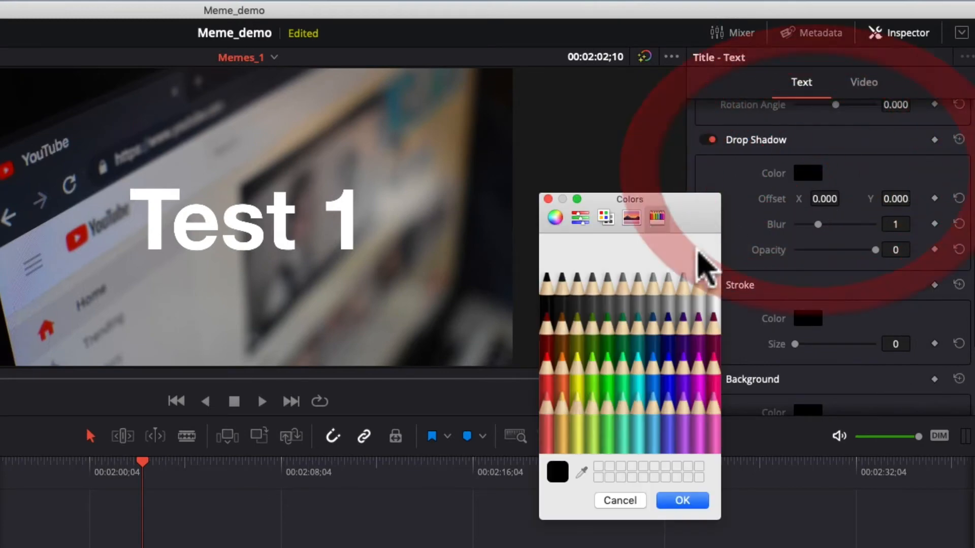
left_click(548, 297)
left_click(682, 500)
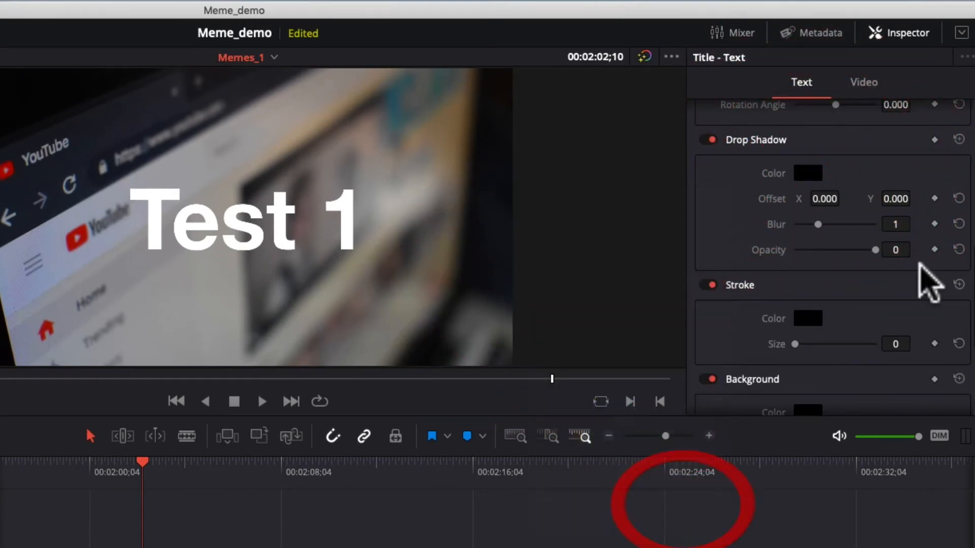
- Try a drop shadow with offset X 21, Y -19, blur 63 and opacity 56, and reset and disable the drop shadow
left_click_drag(825, 198, 889, 201)
left_click(891, 199)
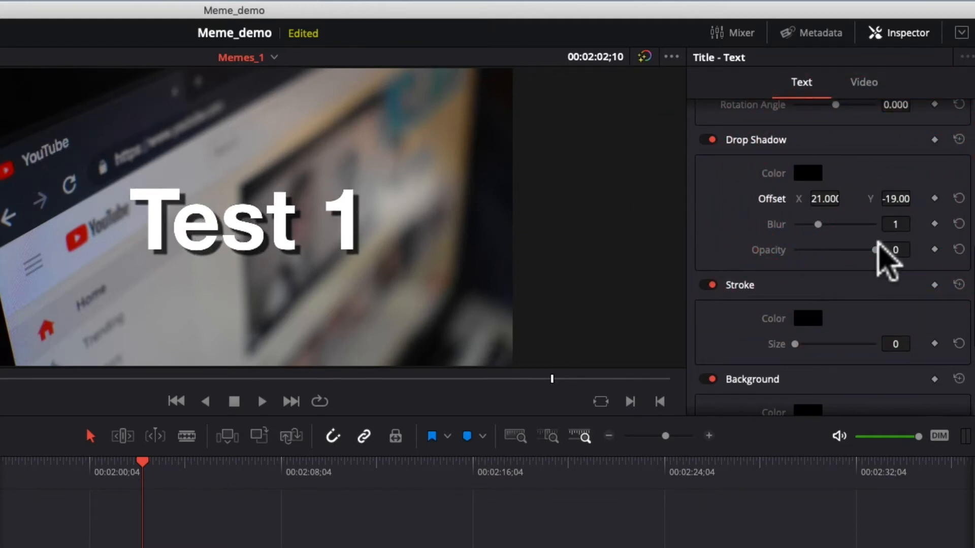
mouse_move(874, 248)
left_mouse_down()
mouse_move(800, 254)
mouse_move(816, 251)
left_mouse_up()
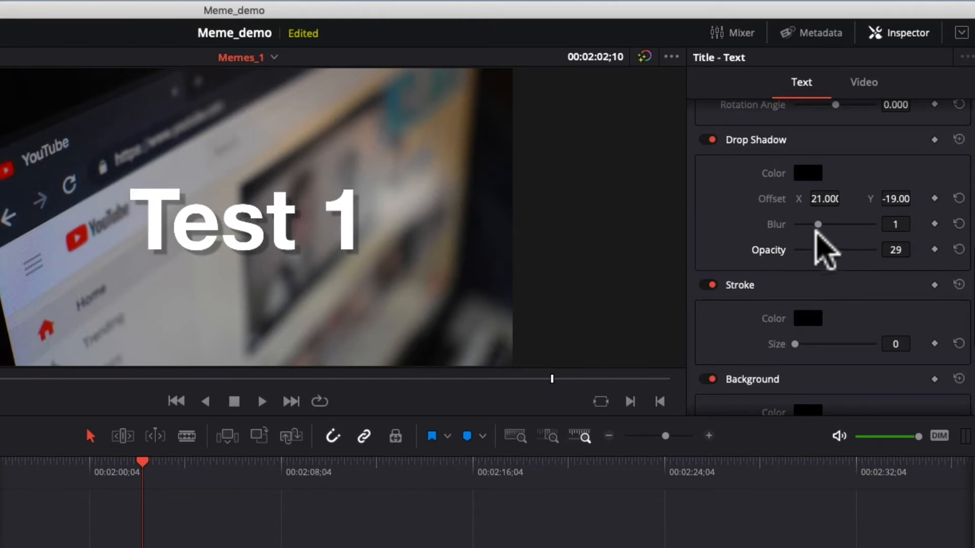
left_click_drag(817, 223, 864, 224)
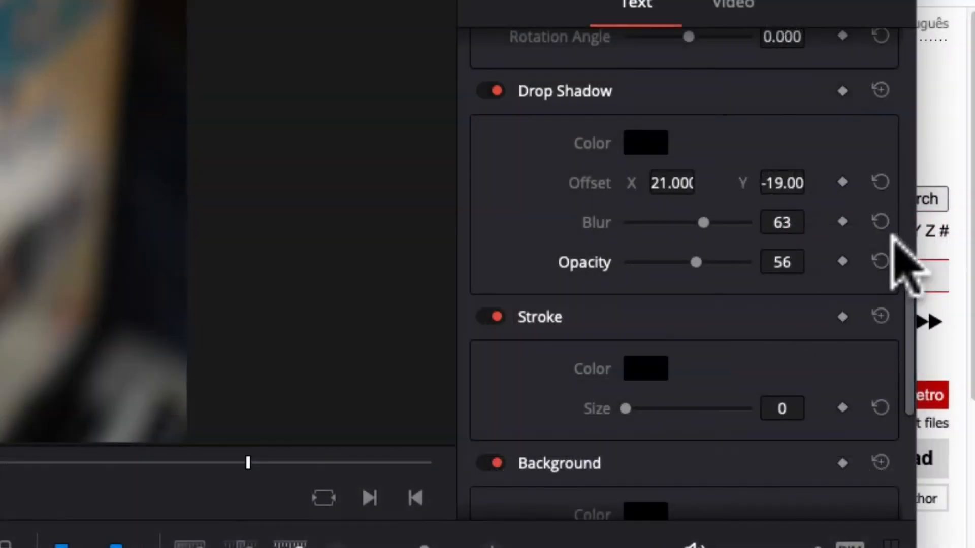
left_click(881, 89)
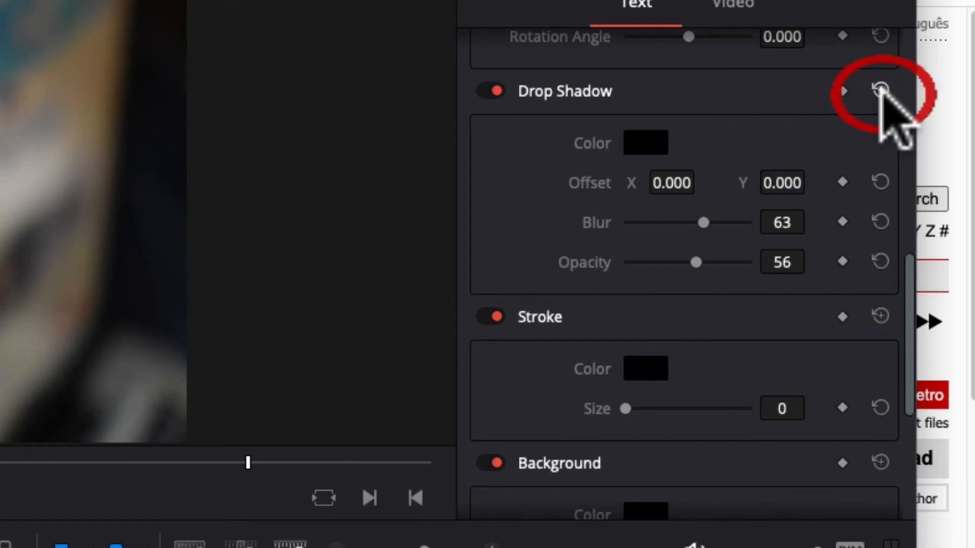
left_click(489, 91)
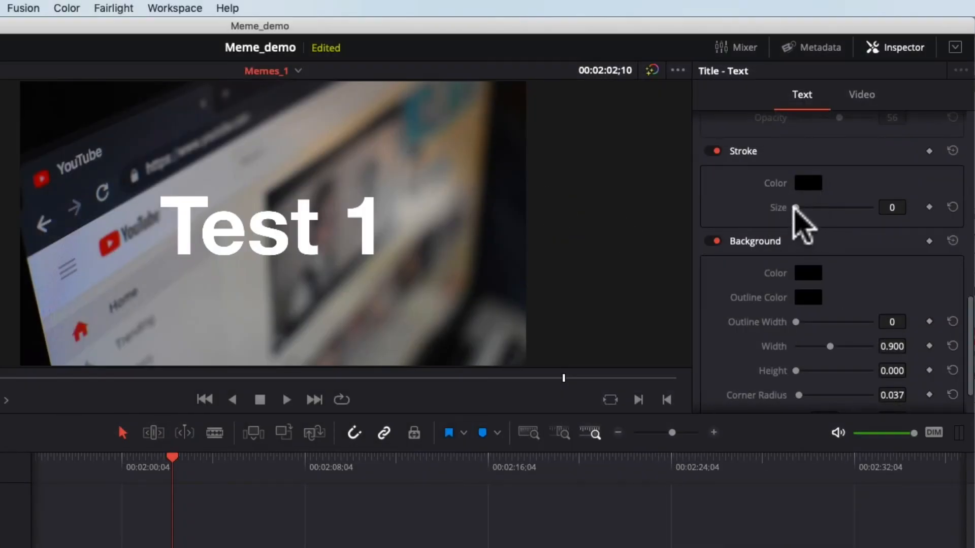
- Try a stroke of size 8 in Magenta on the Test 1 title
left_click_drag(795, 208, 834, 209)
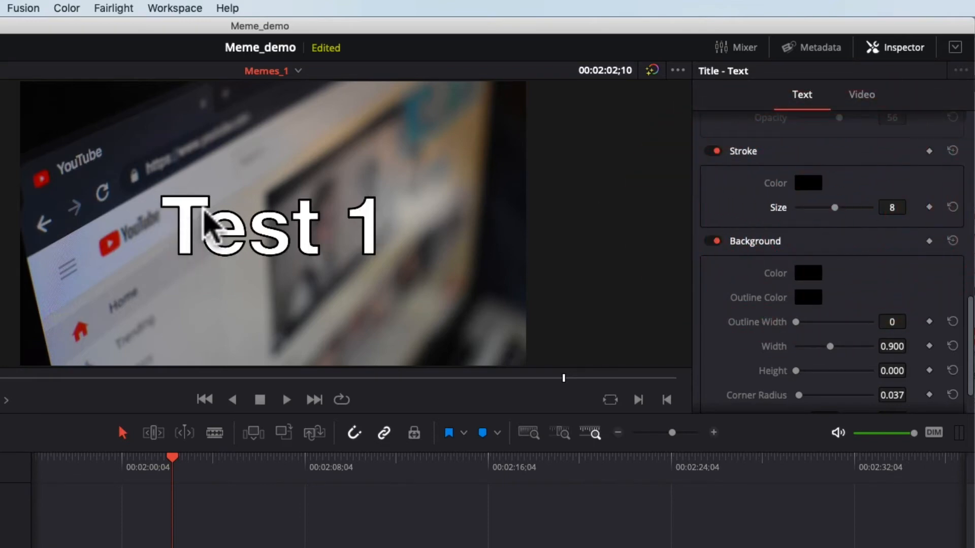
left_click(822, 184)
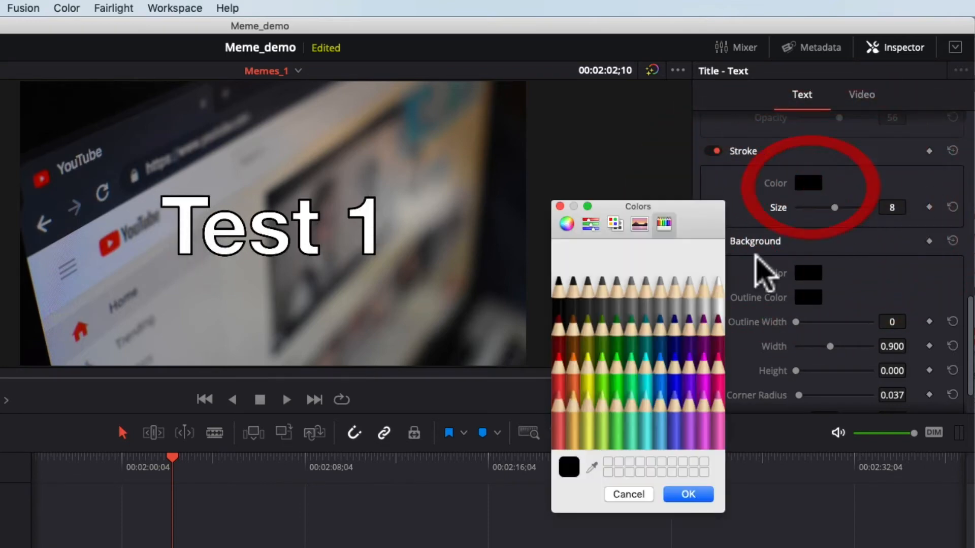
left_click(687, 413)
left_click(705, 392)
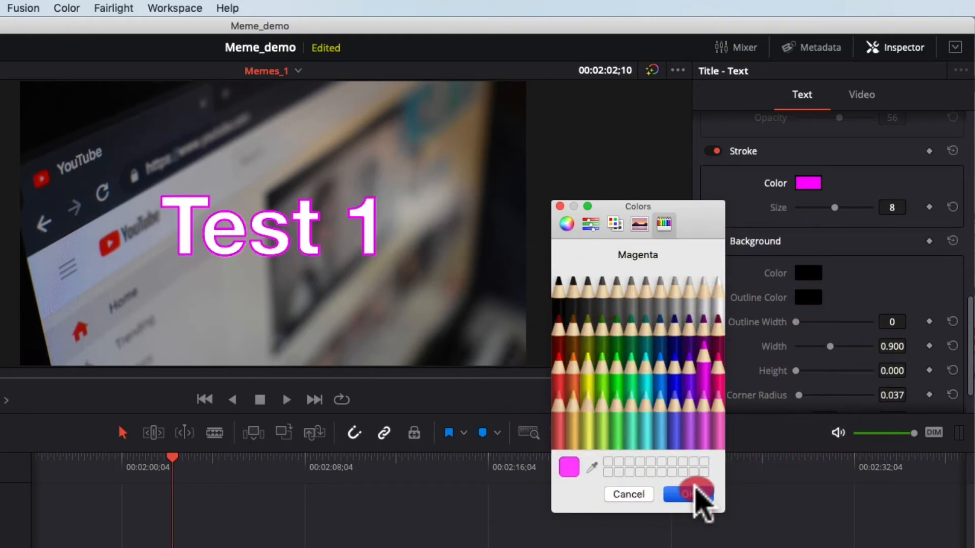
left_click(694, 495)
- Change the title's stroke color to black and its size to 10
left_click(812, 185)
left_click(560, 292)
left_click(688, 492)
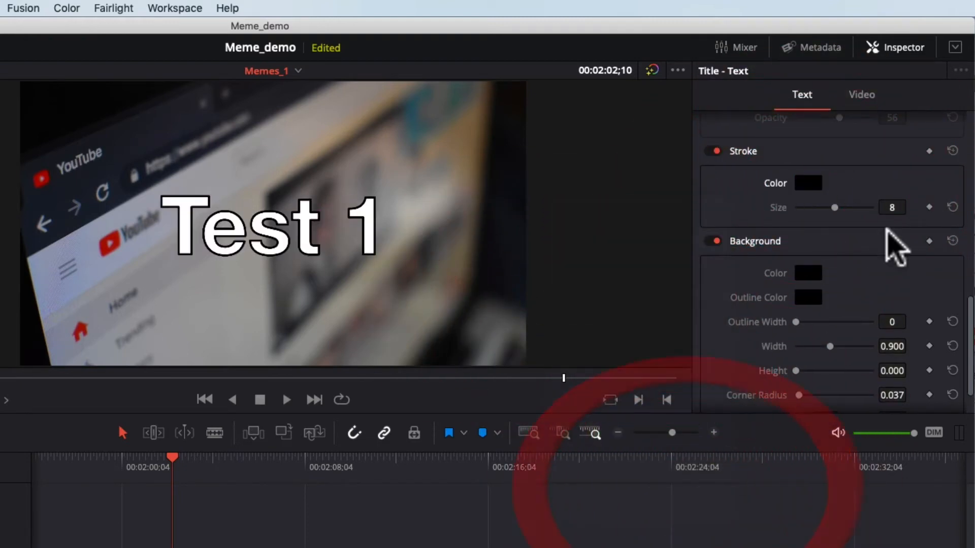
mouse_move(834, 207)
left_mouse_down()
mouse_move(873, 207)
mouse_move(778, 207)
mouse_move(878, 208)
mouse_move(775, 209)
mouse_move(858, 208)
mouse_move(844, 208)
left_mouse_up()
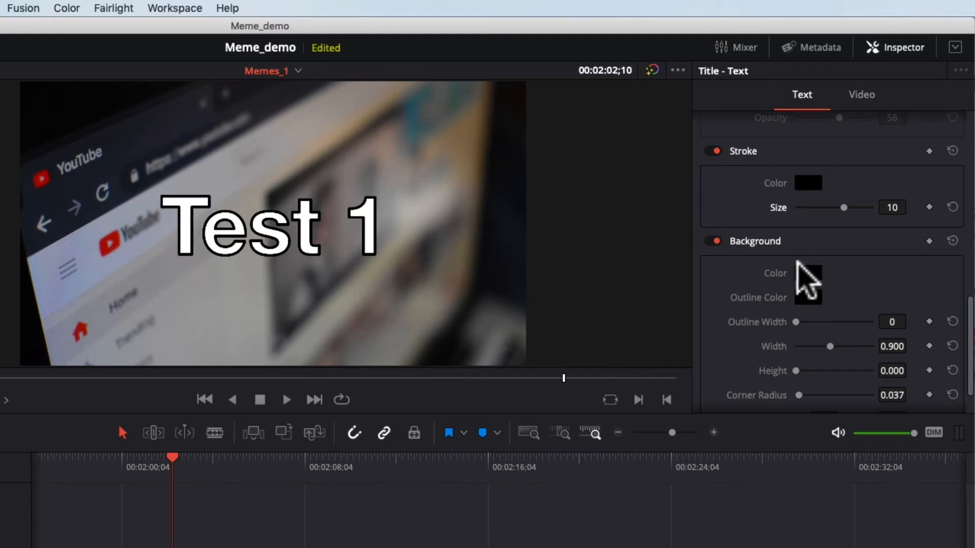
- Give the title a Steel background with width 1.208, height 1.327 and opacity 100
scroll(807, 305, "down", 2)
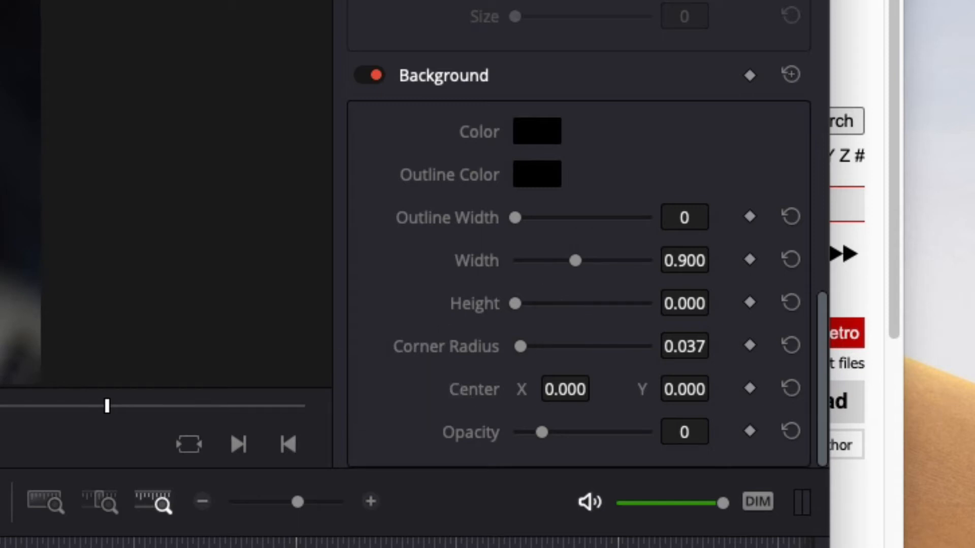
left_click(537, 131)
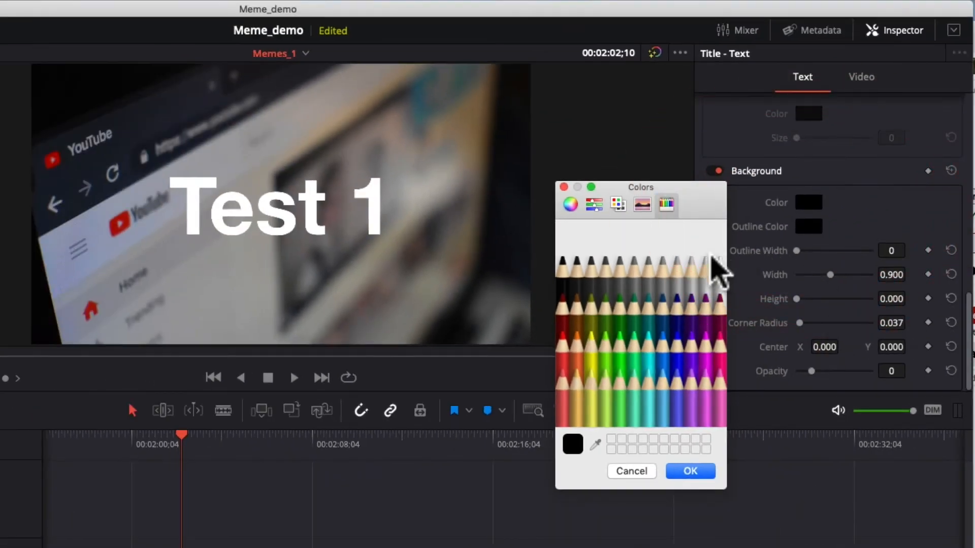
left_click(620, 270)
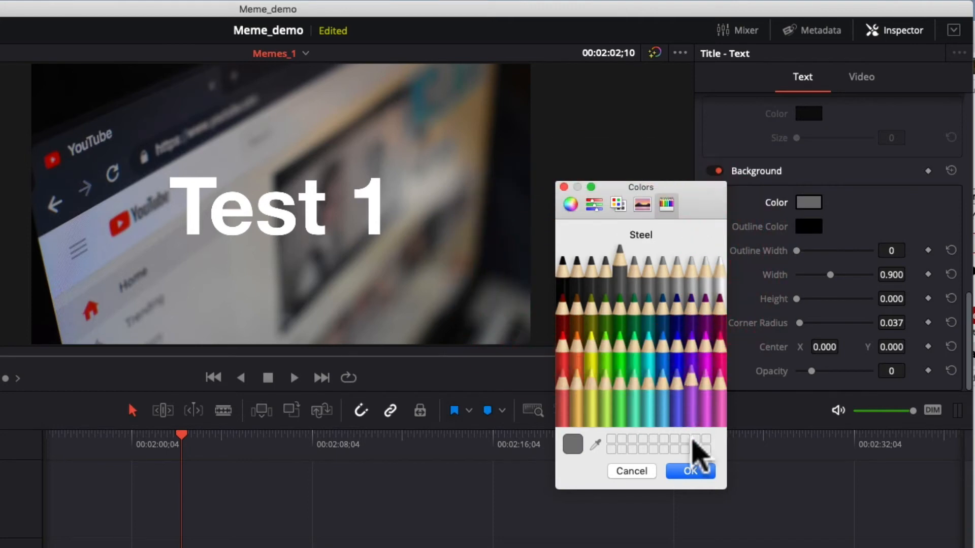
left_click(690, 471)
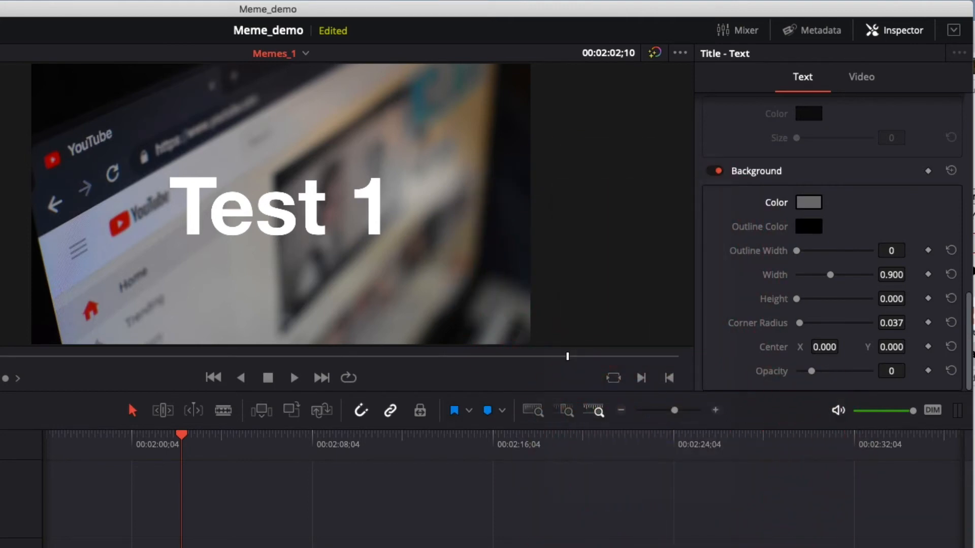
left_click_drag(796, 298, 841, 275)
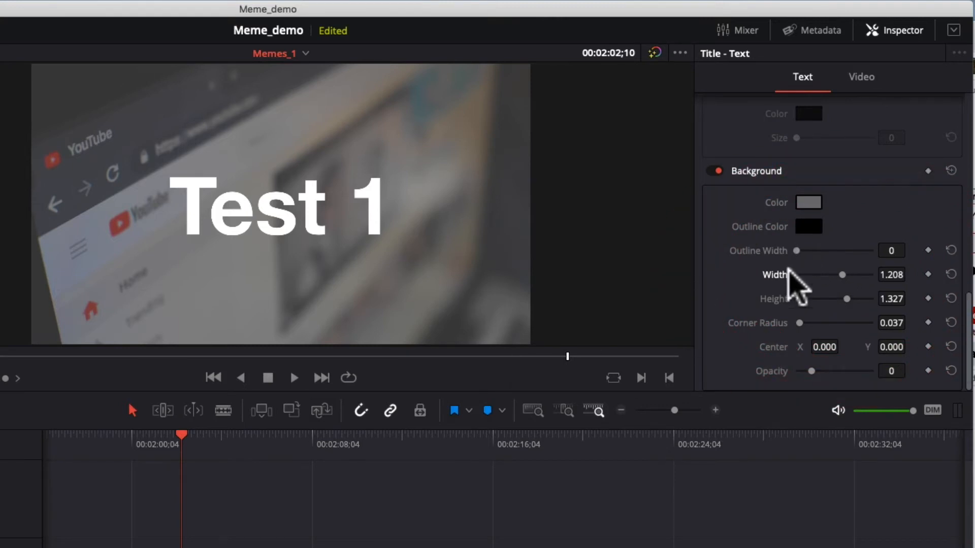
left_click_drag(811, 373, 965, 401)
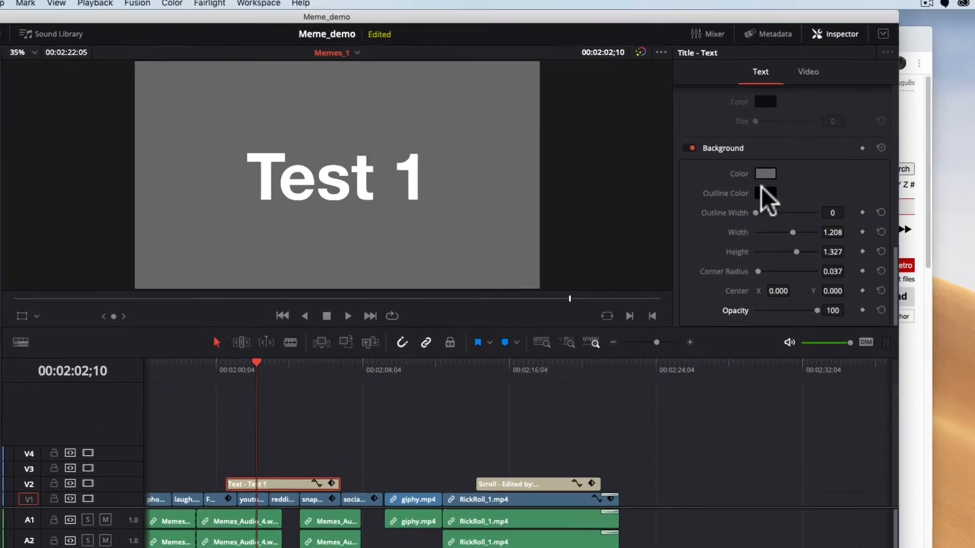
- Try several colors for the title background and settle on Tin
left_click(749, 161)
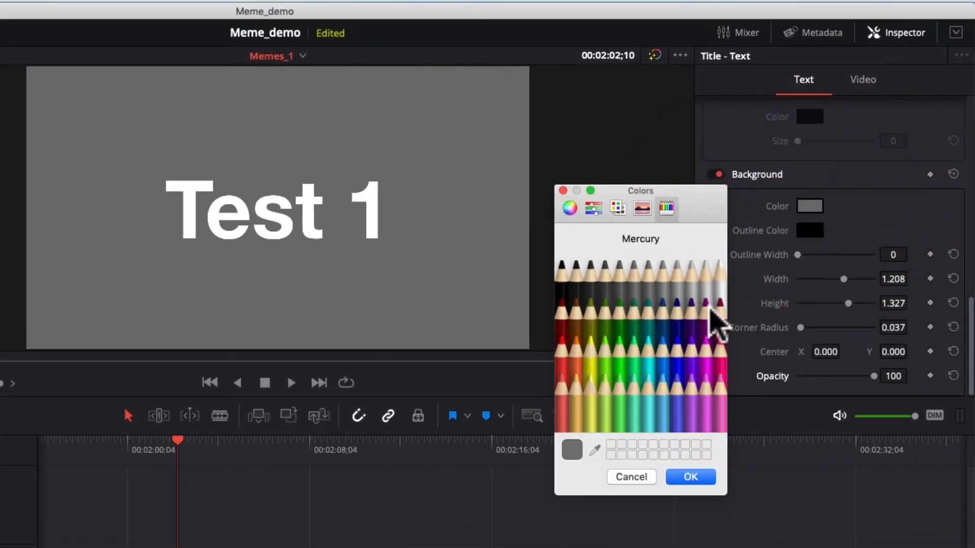
left_click(718, 323)
left_click(632, 349)
left_click(584, 350)
left_click(634, 264)
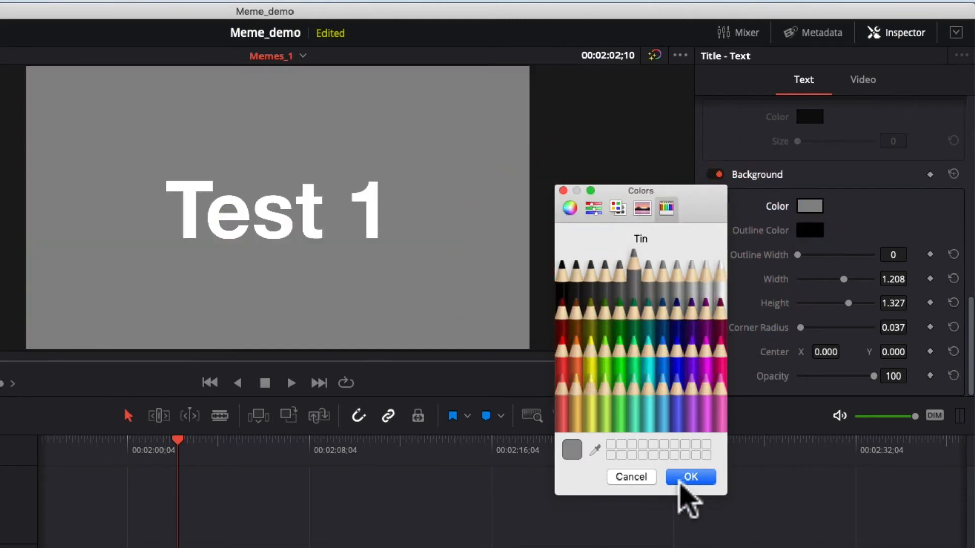
left_click(690, 476)
- Make the title background black and reduce its opacity to 53
left_click(811, 206)
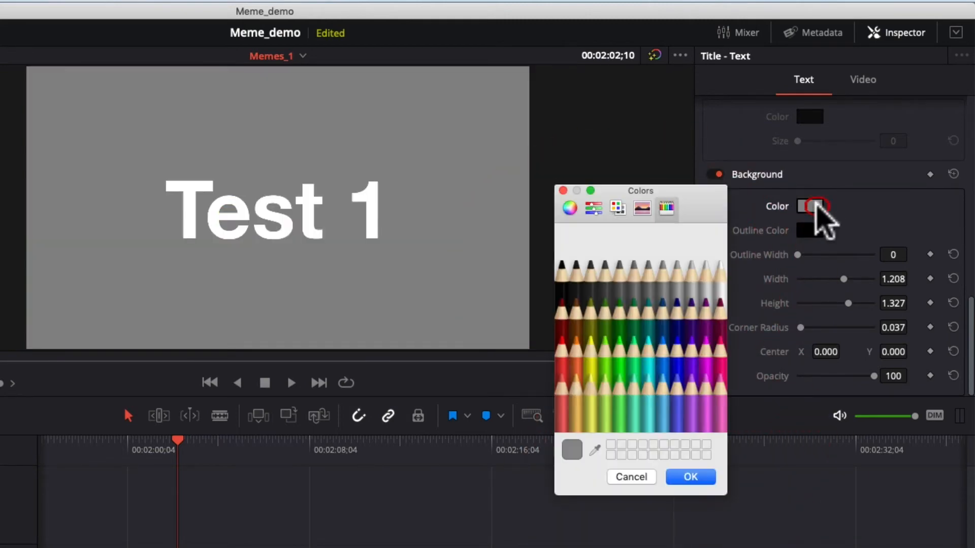
left_click(562, 274)
left_click(693, 478)
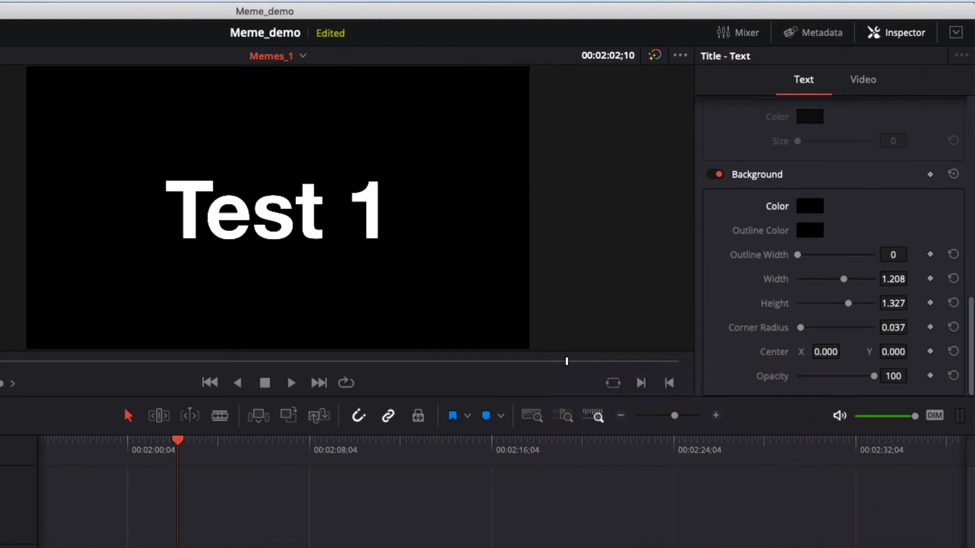
left_click_drag(873, 376, 839, 382)
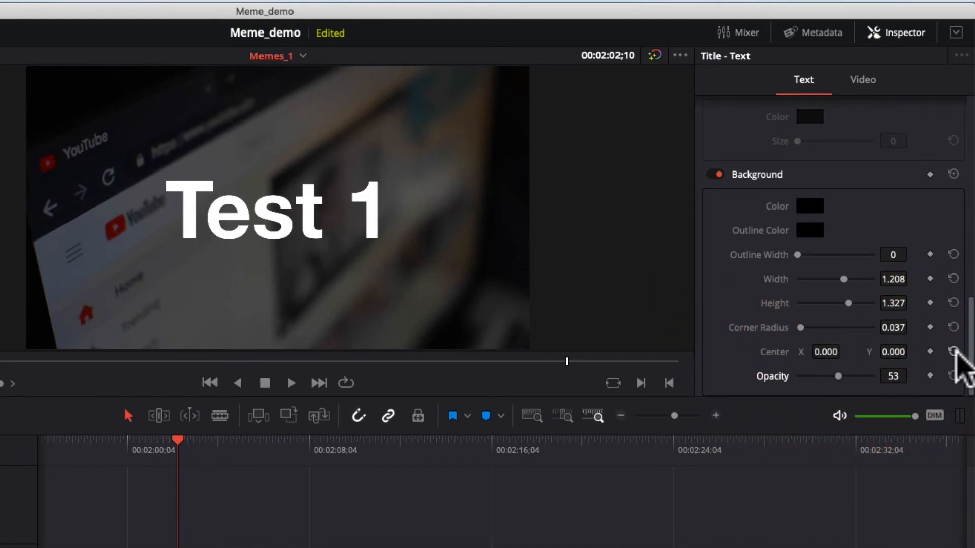
- Change the title background color to Moss and lower its opacity to 32
left_click(812, 204)
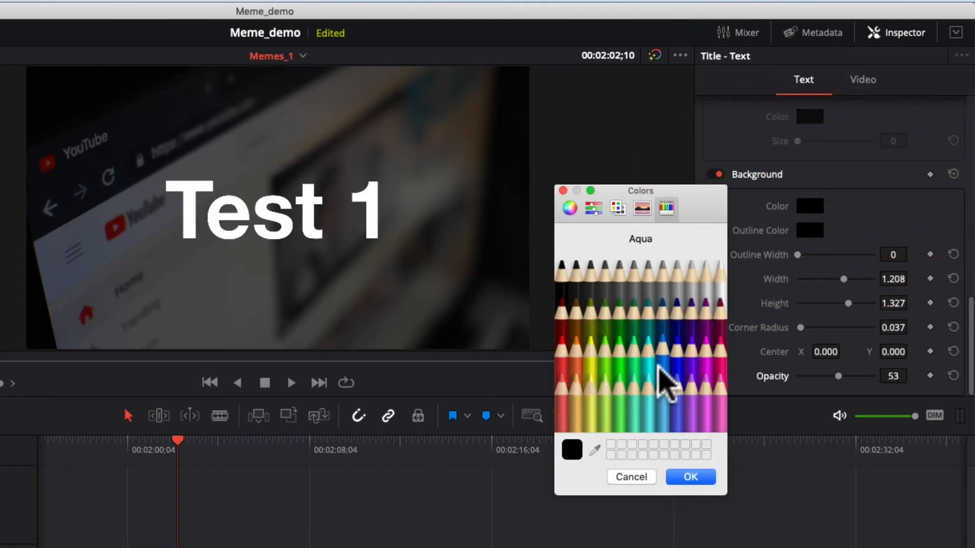
left_click(635, 327)
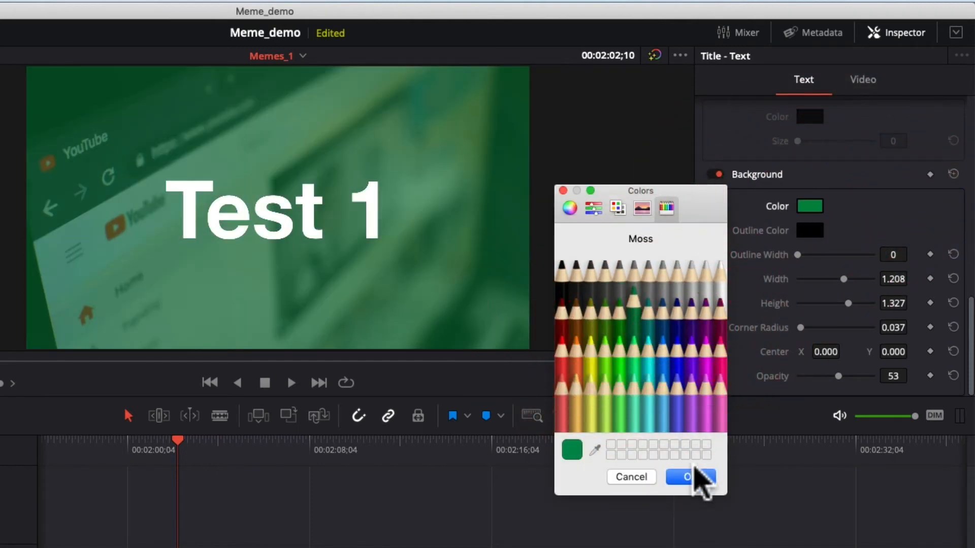
left_click(691, 476)
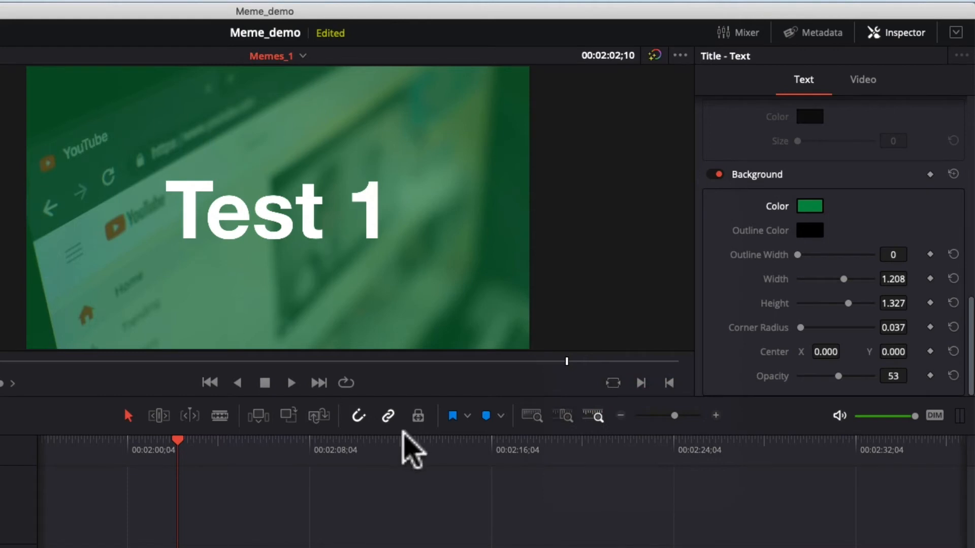
mouse_move(826, 377)
left_mouse_down()
mouse_move(802, 377)
mouse_move(817, 382)
left_mouse_up()
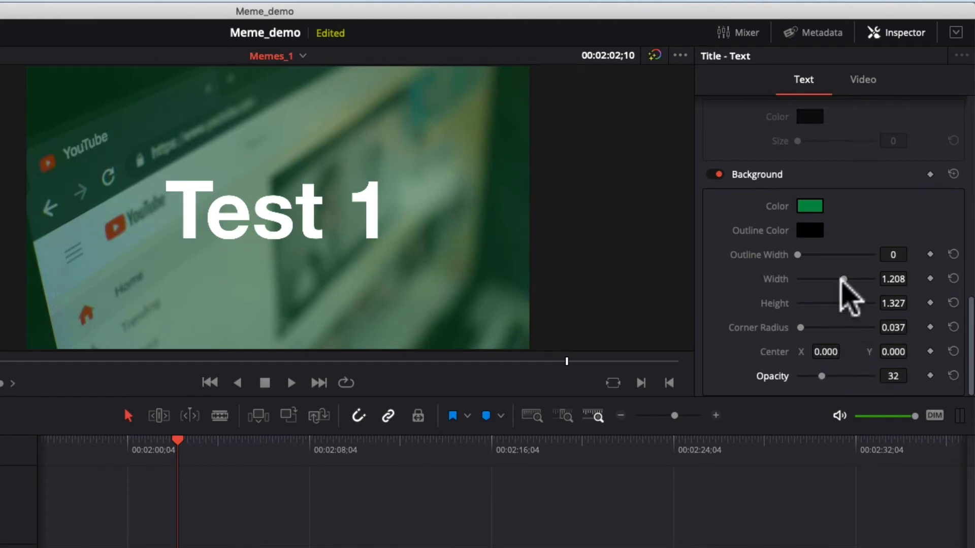
- Shrink the title background to width 0.495 and height 0.356, and set its corner radius to 0.069
mouse_move(843, 280)
left_mouse_down()
mouse_move(814, 280)
mouse_move(827, 305)
mouse_move(809, 304)
left_mouse_up()
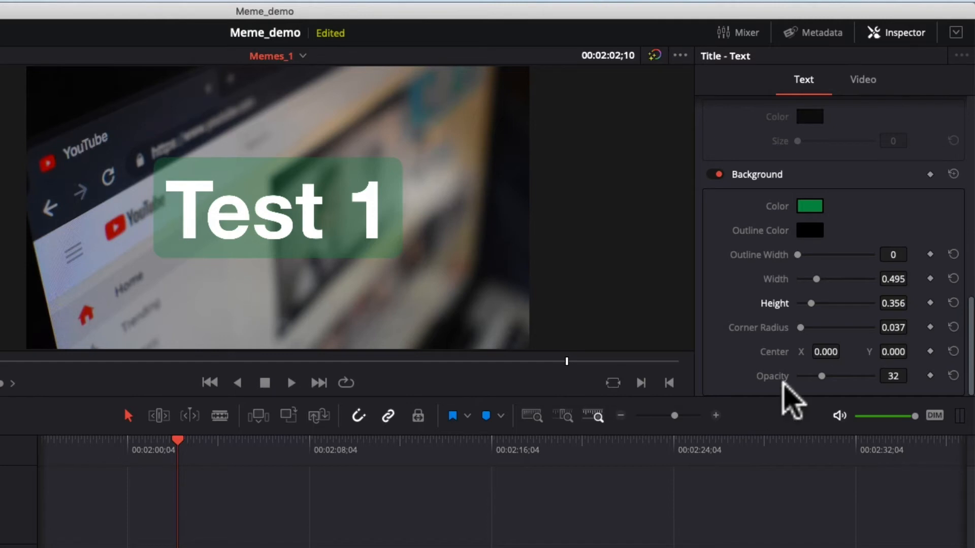
left_click(951, 327)
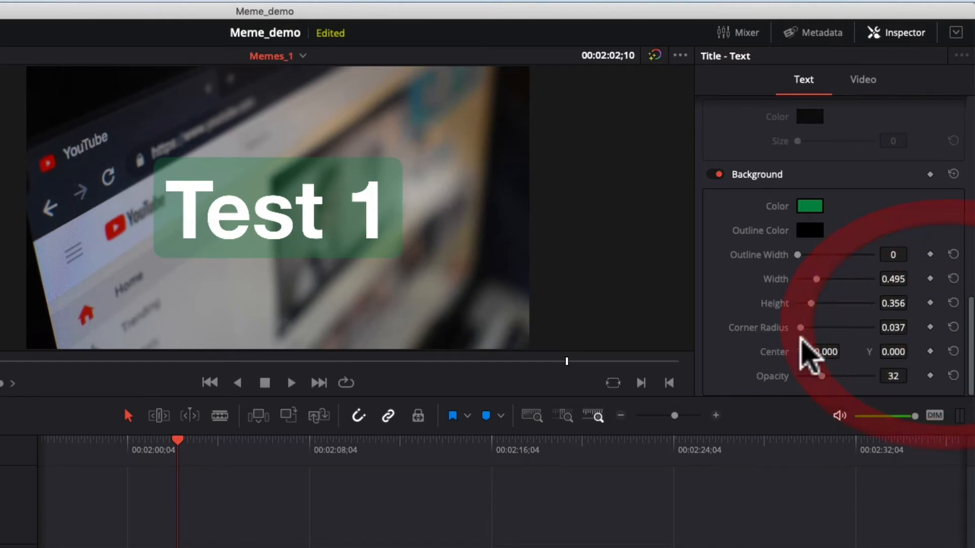
left_click(775, 329)
mouse_move(795, 325)
left_mouse_down()
mouse_move(866, 318)
mouse_move(855, 327)
mouse_move(796, 326)
left_mouse_up()
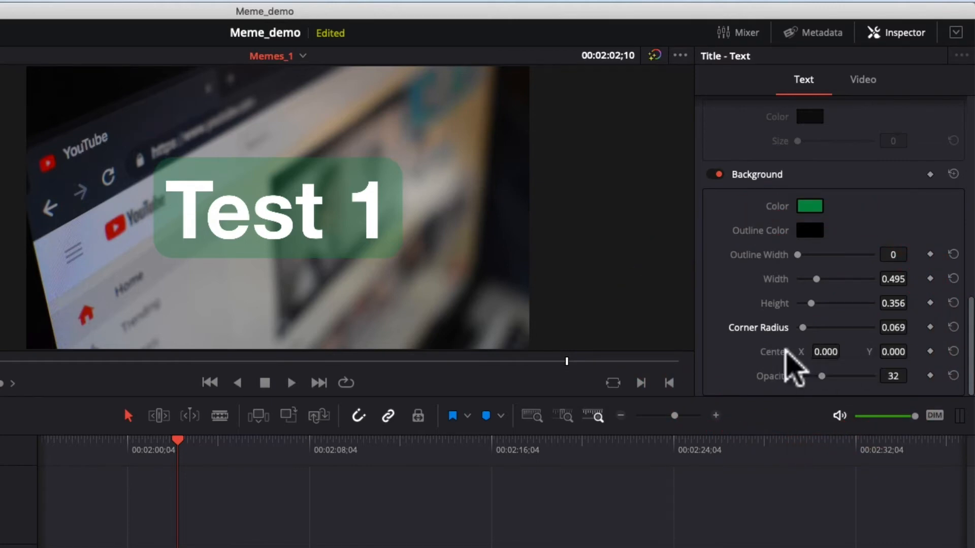
- Try shifting the background's vertical center, return it to 0, and increase the background's opacity
mouse_move(893, 354)
left_mouse_down()
mouse_move(861, 354)
mouse_move(894, 344)
mouse_move(878, 349)
left_mouse_up()
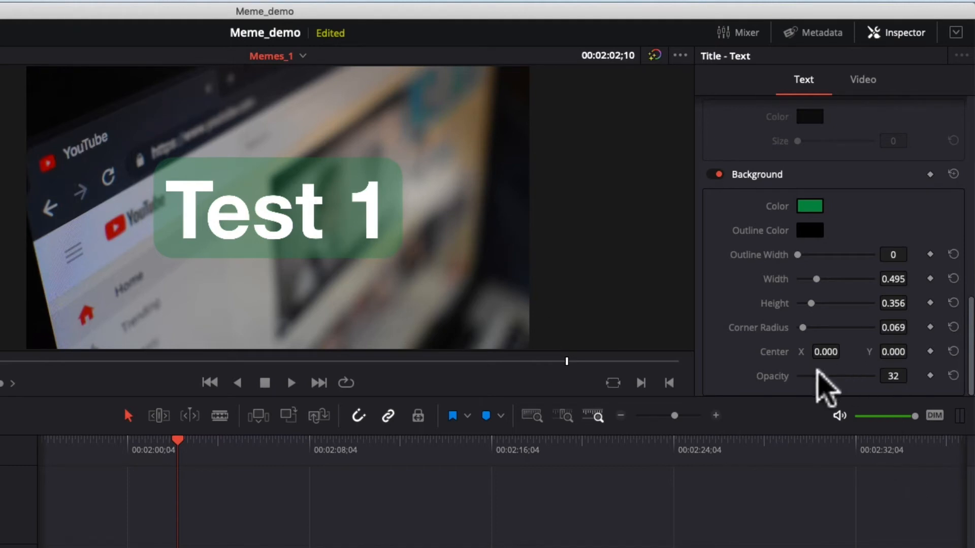
left_click_drag(811, 378, 851, 362)
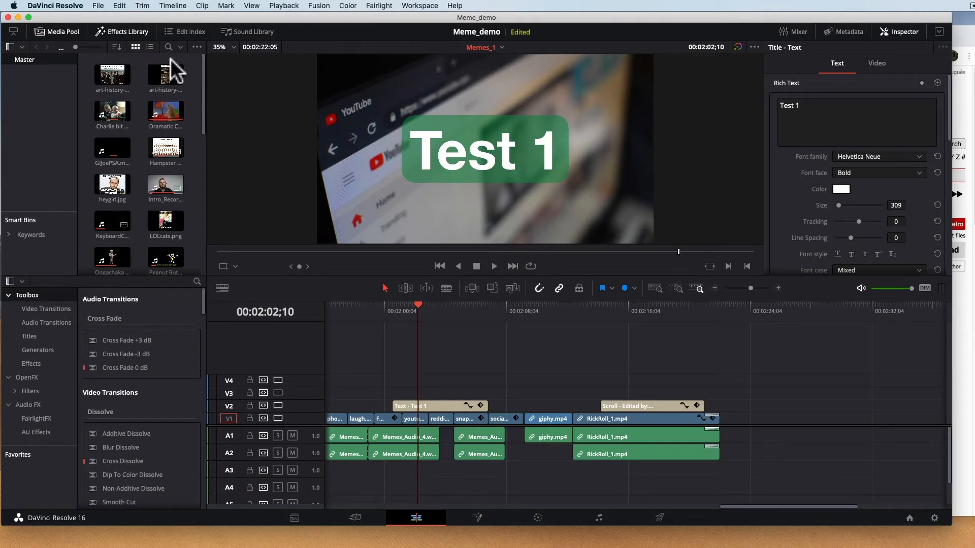
- Show the OpenFX filters in the Effects Library
left_click(125, 32)
left_click(127, 32)
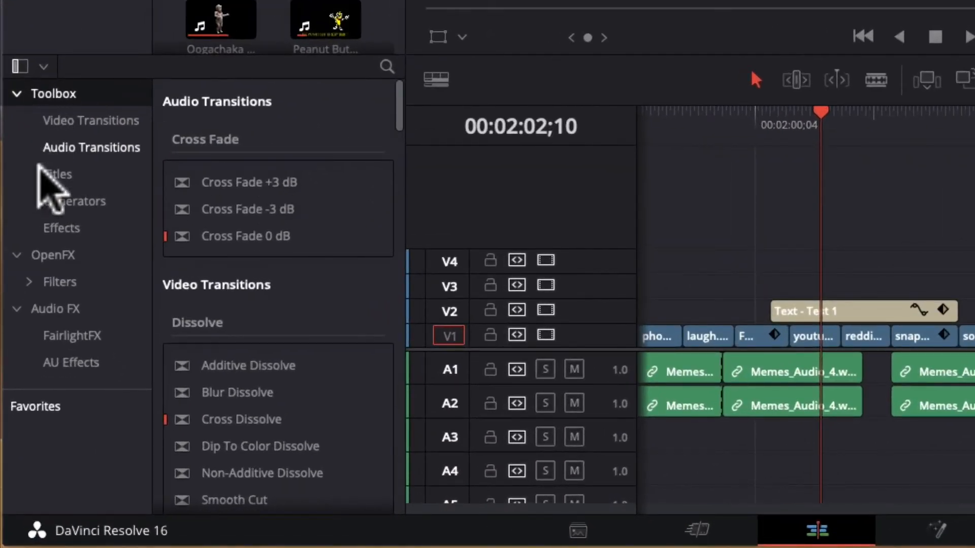
left_click(43, 253)
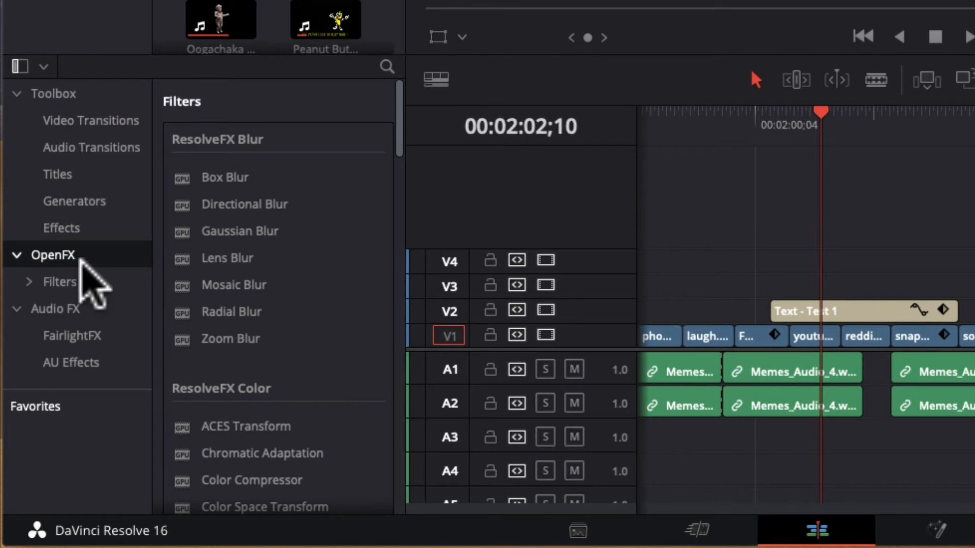
- Apply the Box Blur filter to the social media clip on V1 with the playhead at 00:02:08;02
scroll(285, 245, "down", 15)
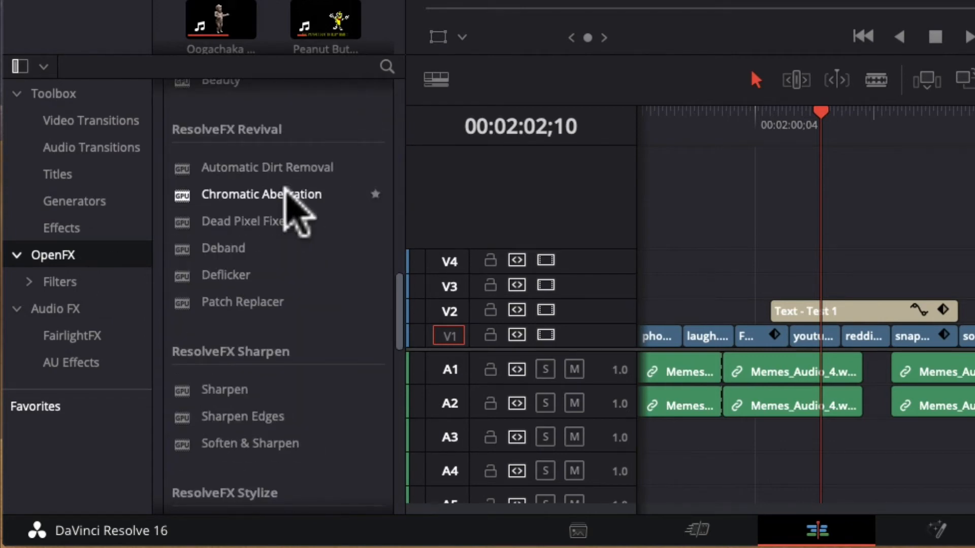
scroll(286, 198, "down", 10)
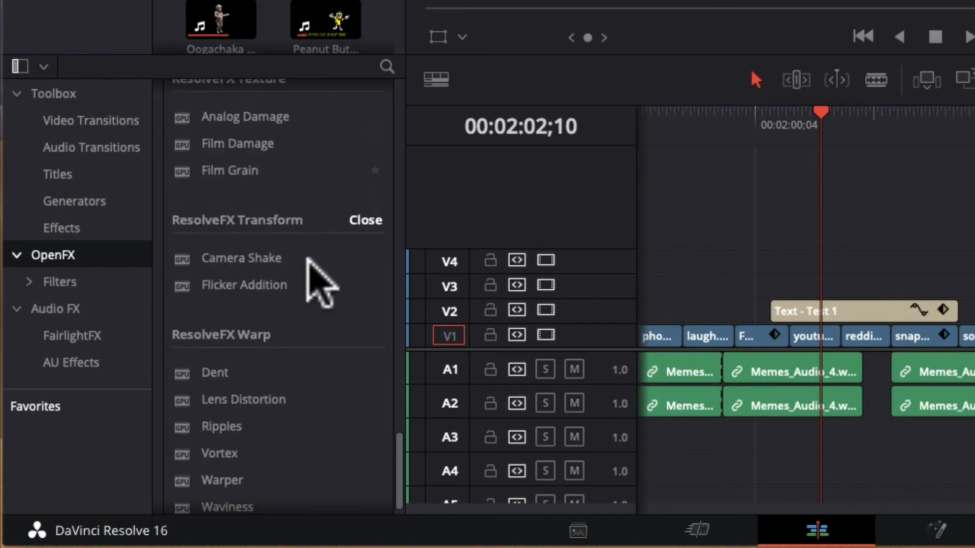
scroll(305, 272, "down", 1)
left_click_drag(396, 463, 393, 82)
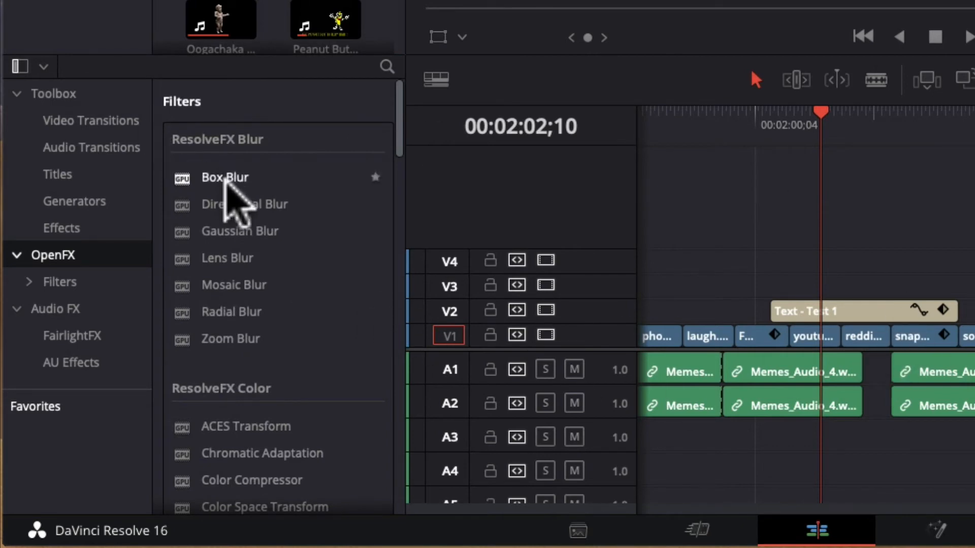
left_click(210, 173)
left_click(974, 112)
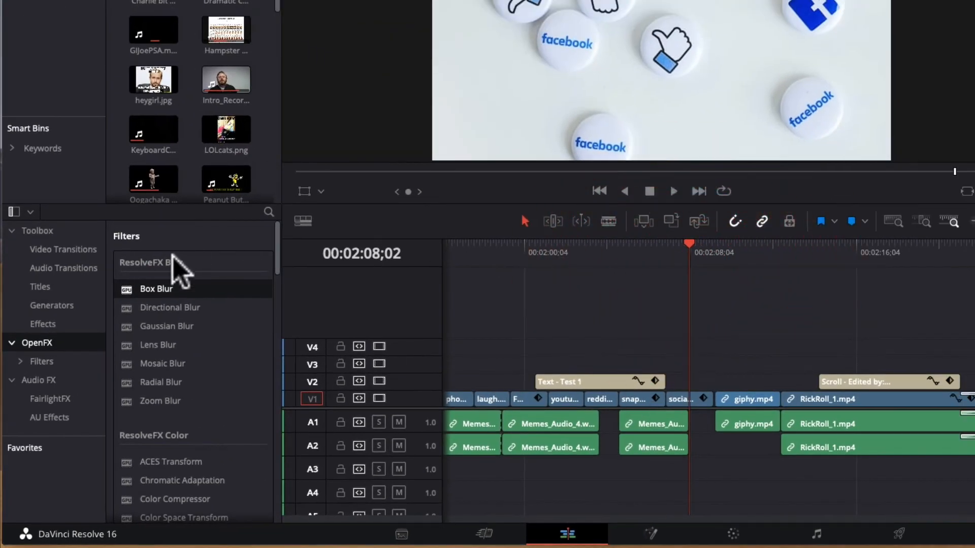
left_click_drag(174, 289, 720, 406)
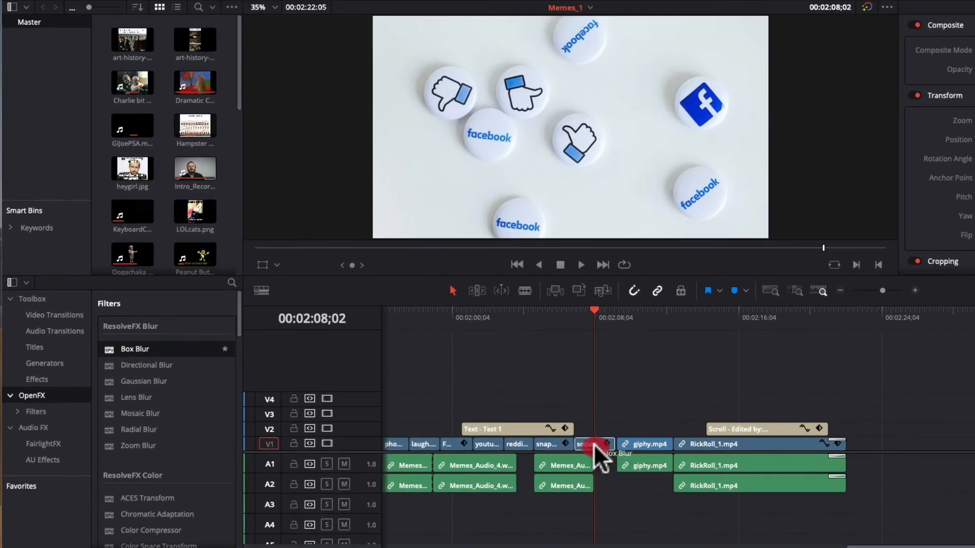
left_click_drag(593, 444, 593, 443)
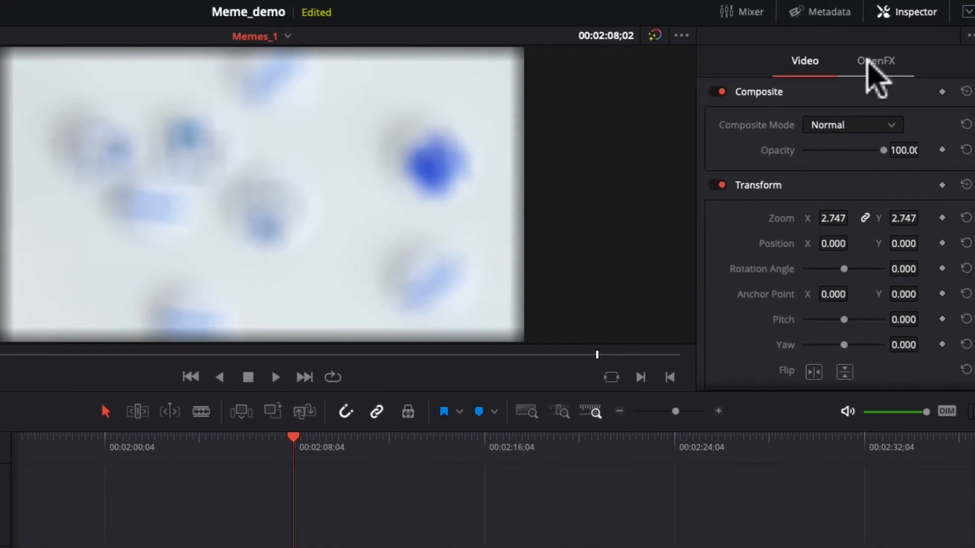
- Show the clip's OpenFX settings and lower the Box Blur's ganged horizontal and vertical strength to 0.147
left_click(913, 11)
left_click(913, 11)
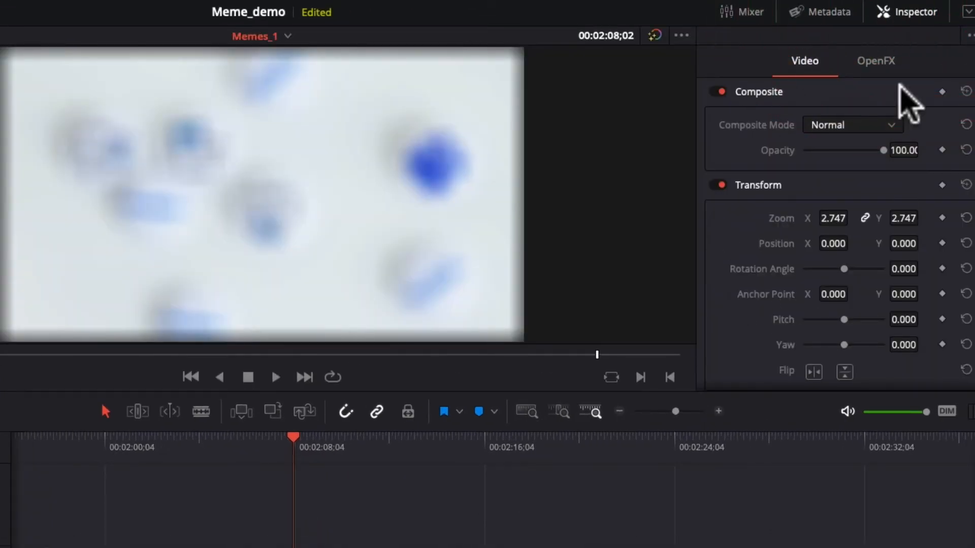
left_click(875, 63)
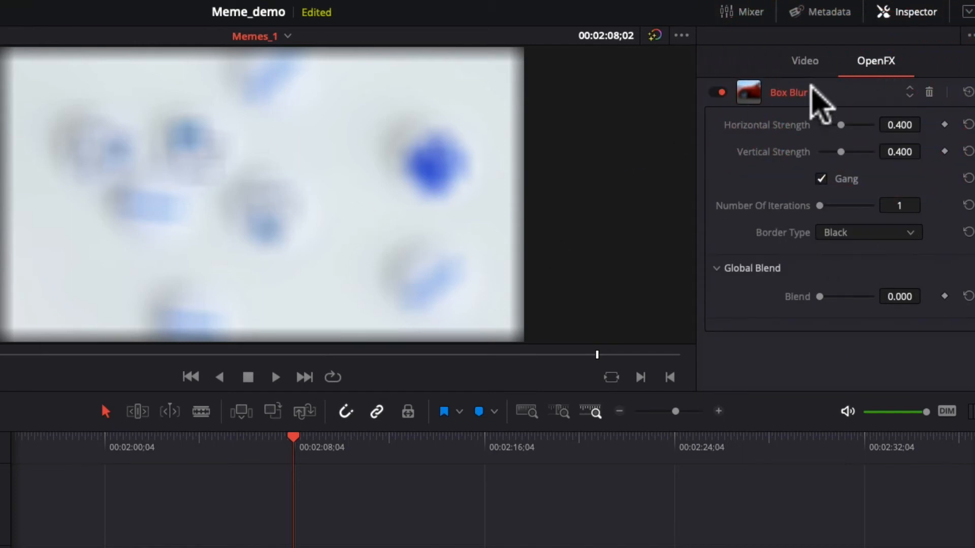
mouse_move(840, 125)
left_mouse_down()
mouse_move(827, 125)
mouse_move(818, 175)
mouse_move(836, 153)
mouse_move(820, 152)
mouse_move(853, 152)
mouse_move(824, 153)
mouse_move(842, 122)
mouse_move(827, 126)
left_mouse_up()
left_click(820, 178)
left_click(821, 179)
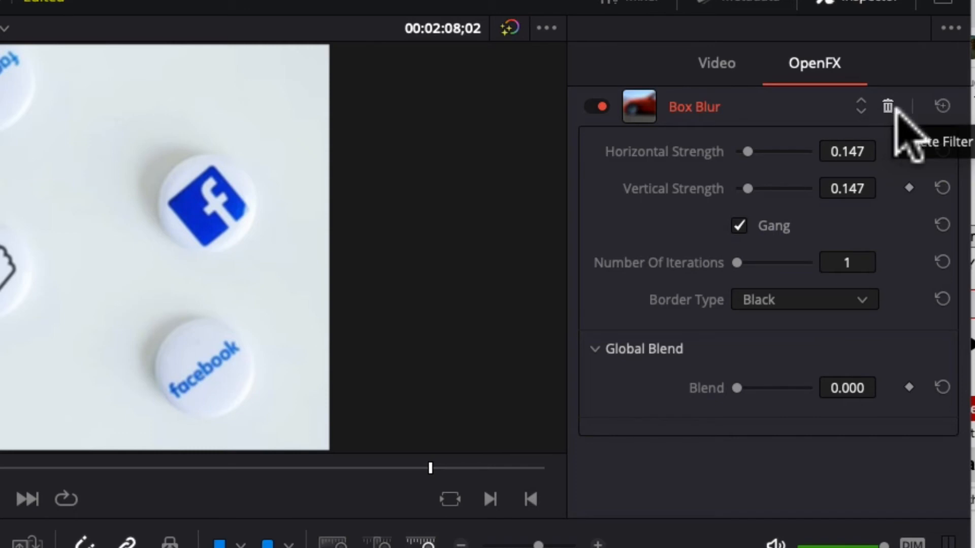
- Reset the Box Blur settings and delete the filter from the clip
left_click(942, 105)
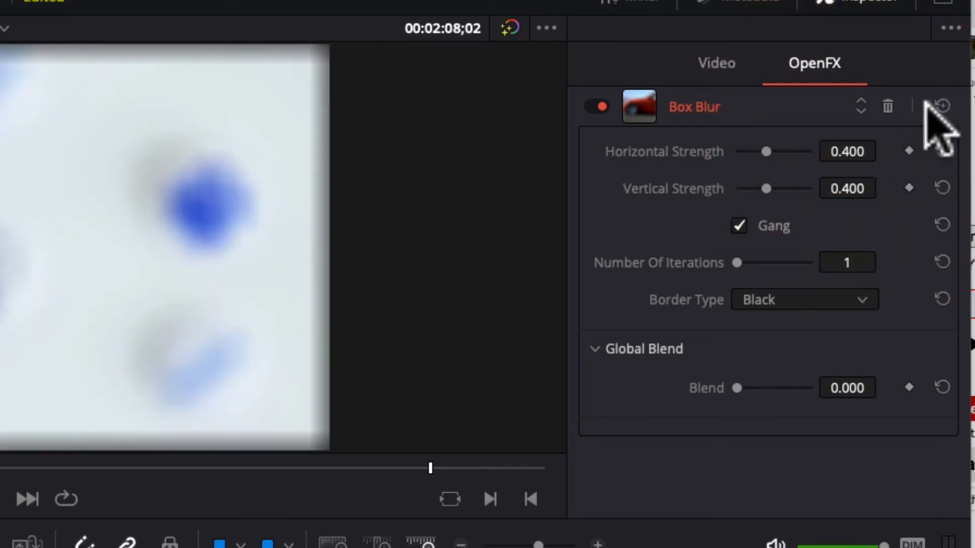
left_click(888, 105)
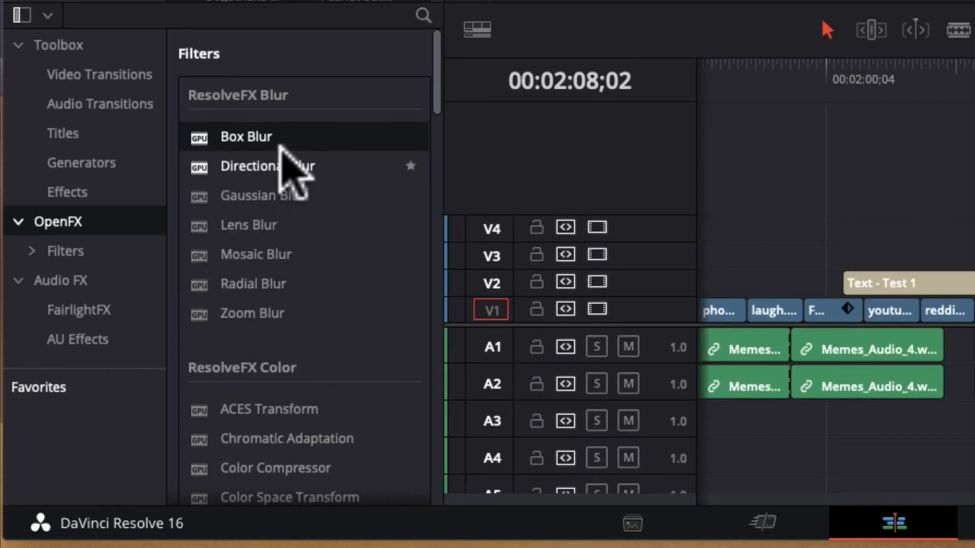
- Apply the Invert Color filter from the ResolveFX Color group to the social media clip on V1
scroll(300, 305, "down", 5)
left_click_drag(267, 426, 974, 306)
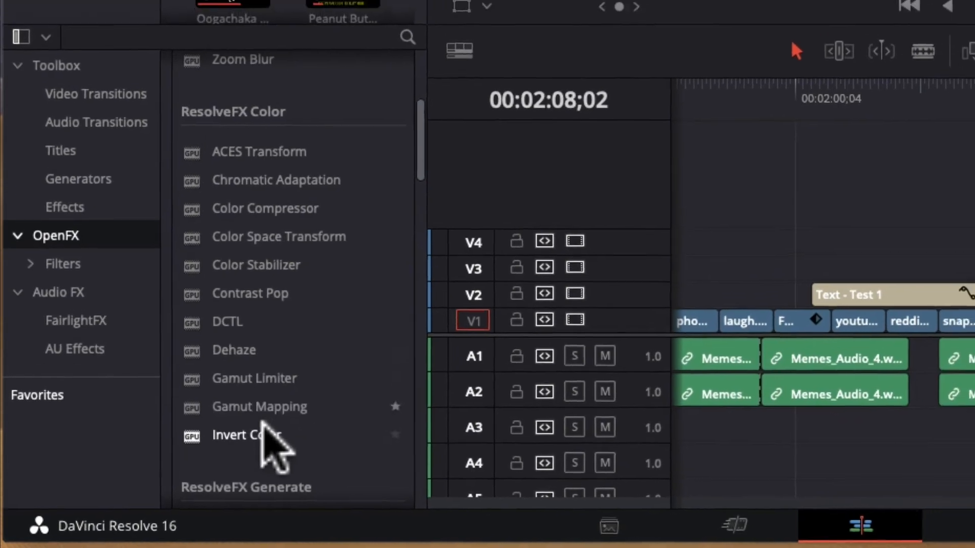
left_click_drag(766, 401, 774, 401)
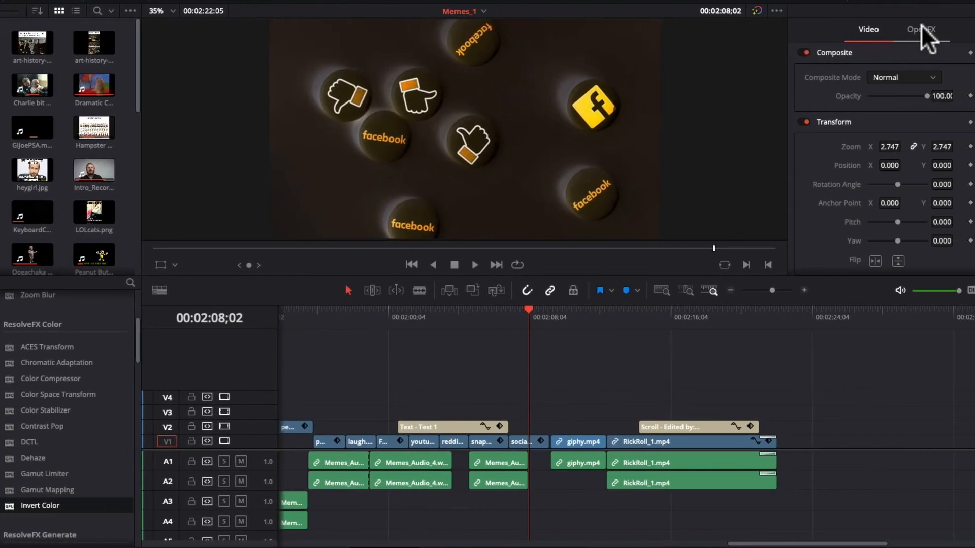
- Try the Invert Color filter's Global Blend setting and delete the filter from the clip
left_click(974, 29)
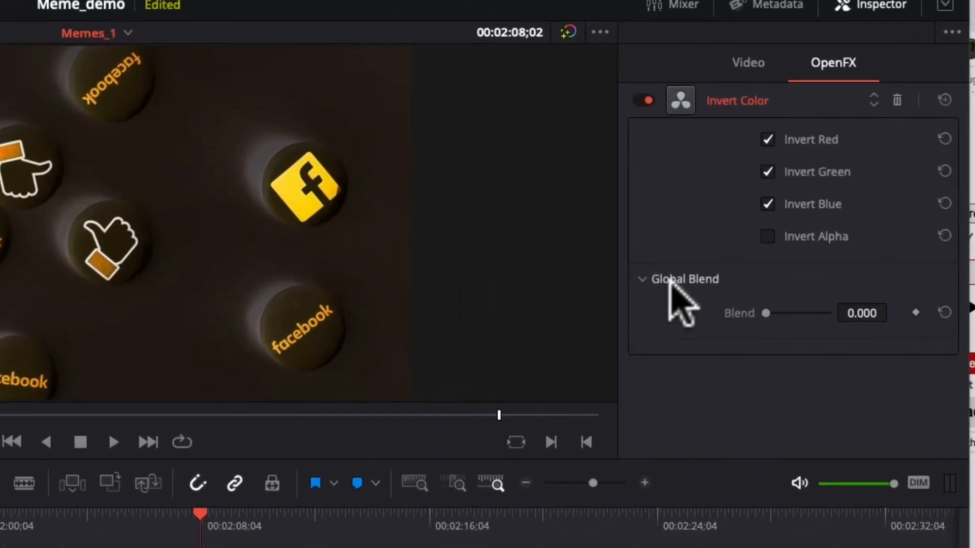
left_click_drag(843, 185, 868, 185)
left_click_drag(797, 332, 710, 335)
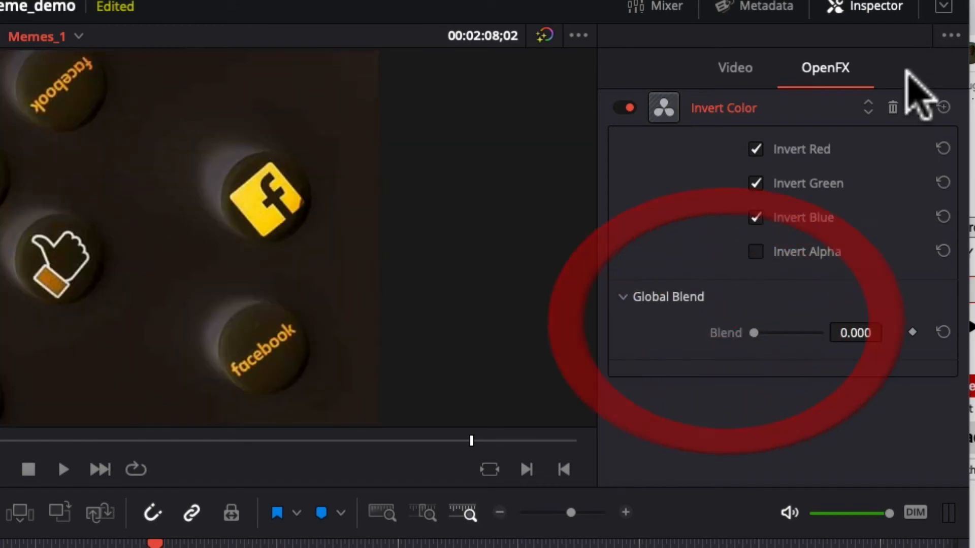
left_click(891, 109)
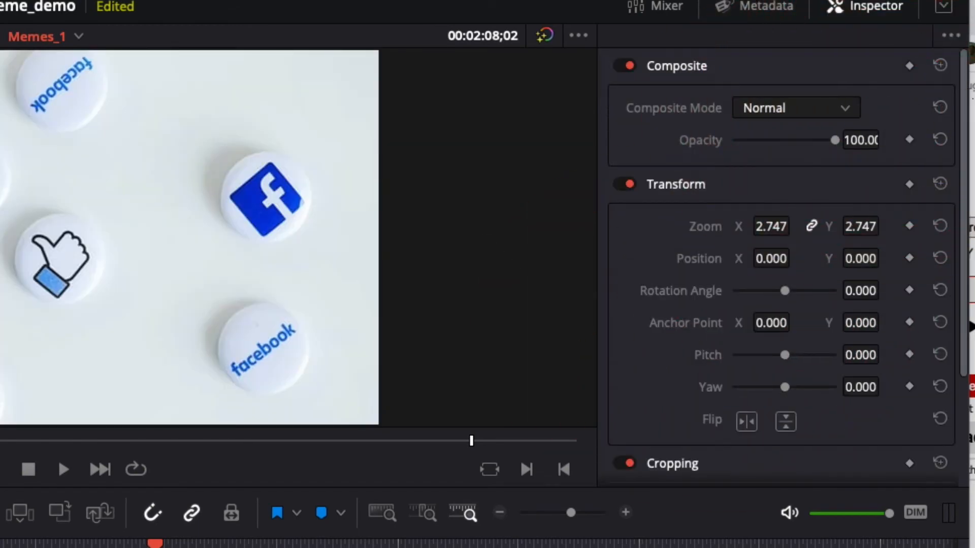
- Look through the remaining OpenFX filter groups, including ResolveFX Light, Refine, Revival, Sharpen and Stylize
scroll(348, 322, "down", 4)
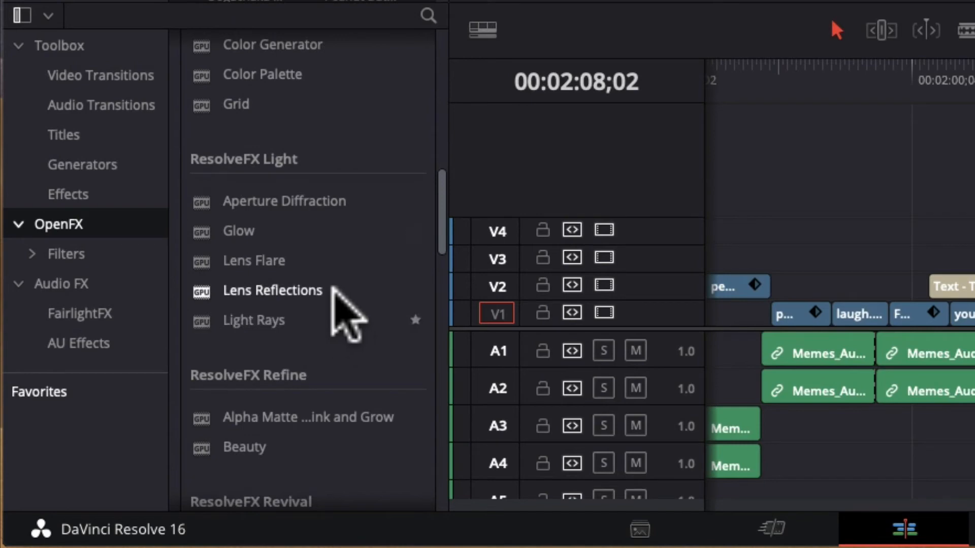
scroll(339, 349, "down", 3)
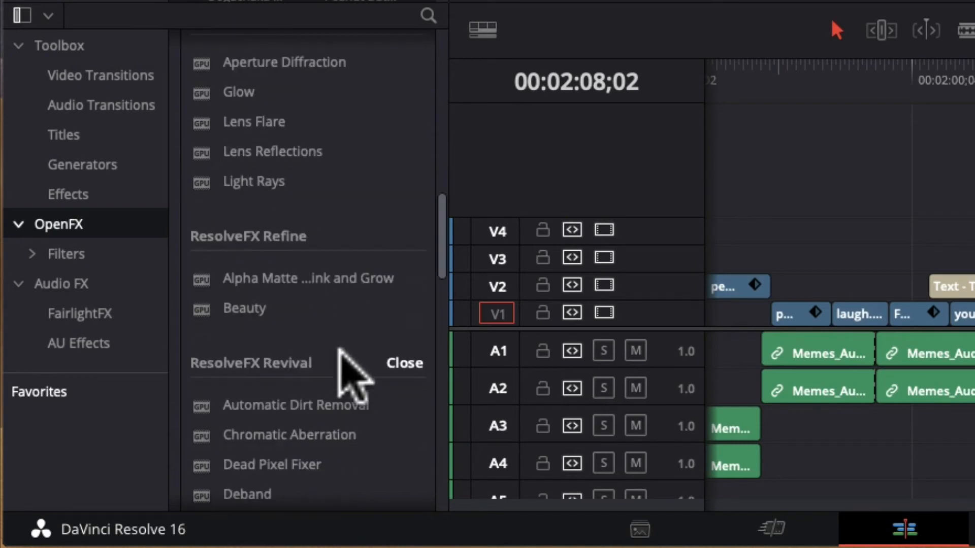
scroll(339, 349, "down", 3)
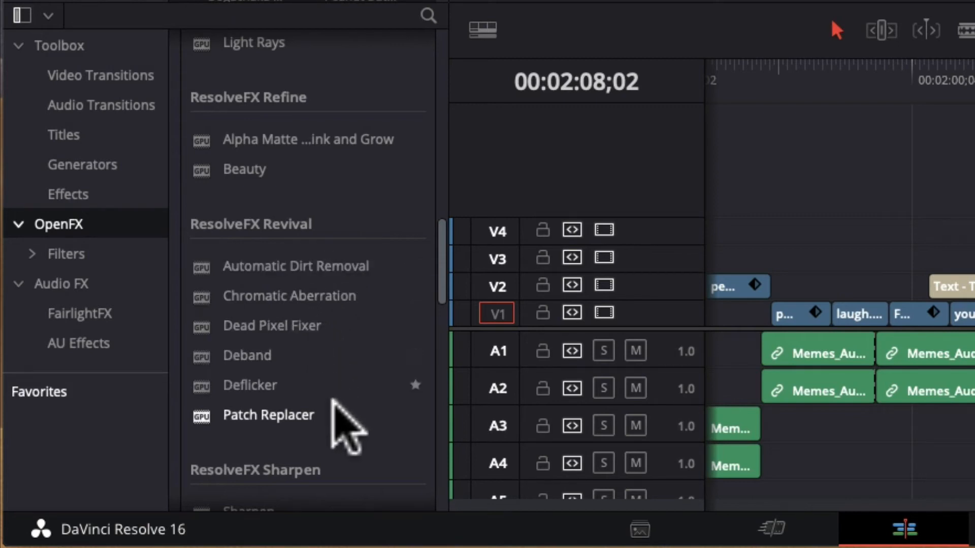
scroll(334, 399, "down", 2)
scroll(334, 400, "down", 4)
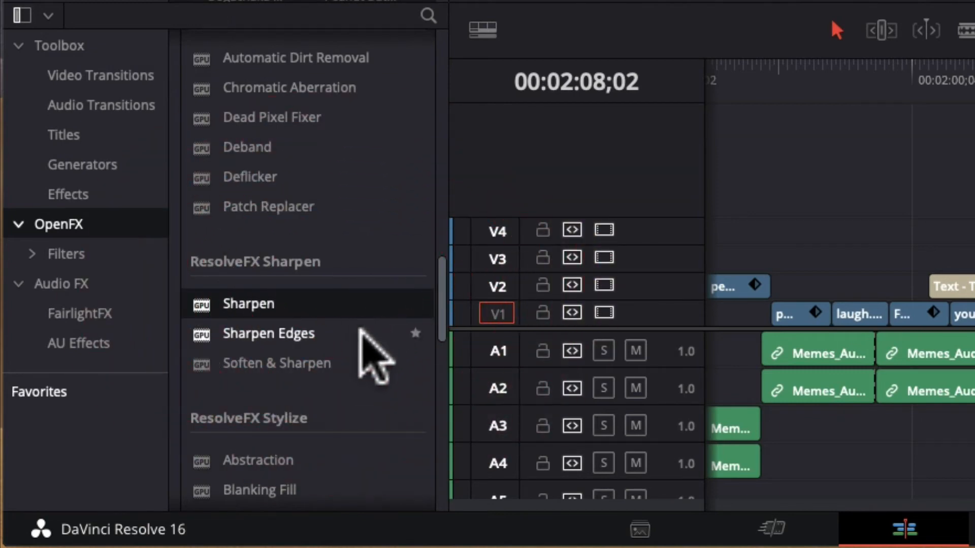
scroll(355, 346, "down", 6)
scroll(160, 440, "up", 10)
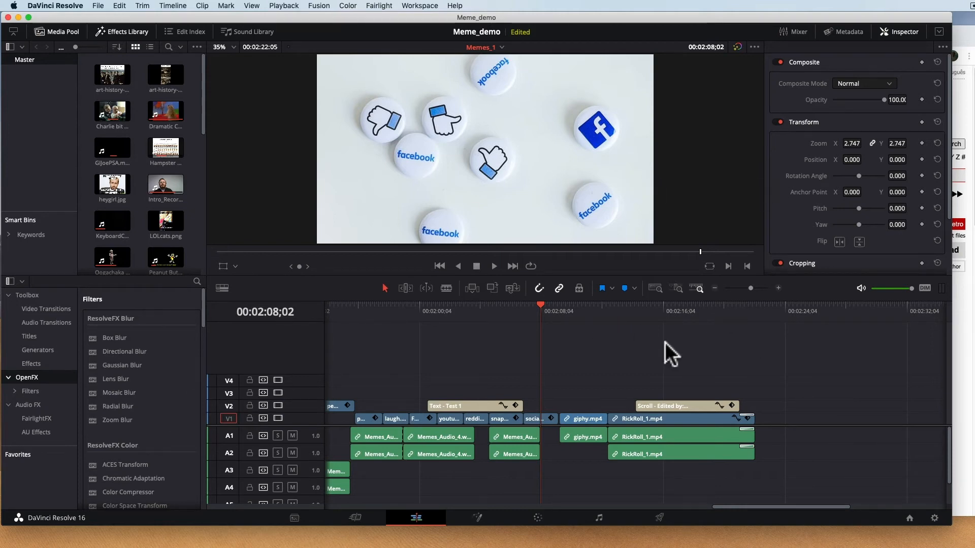
- Select the RickRoll_1.mp4 clip, park the playhead at 00:02:13;09 and review the clip's video properties in the Inspector
left_click(623, 418)
left_click(629, 314)
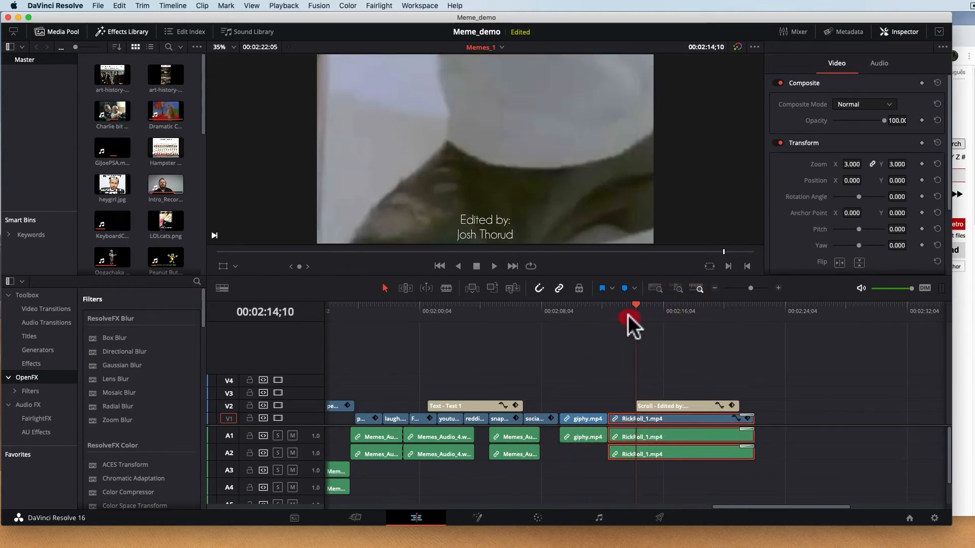
left_click_drag(628, 315, 619, 316)
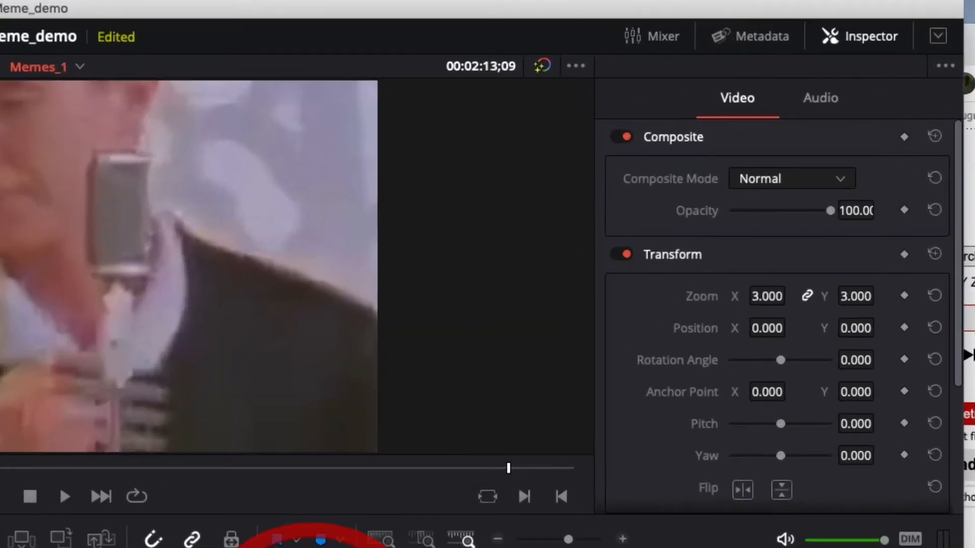
left_click(862, 37)
left_click(862, 37)
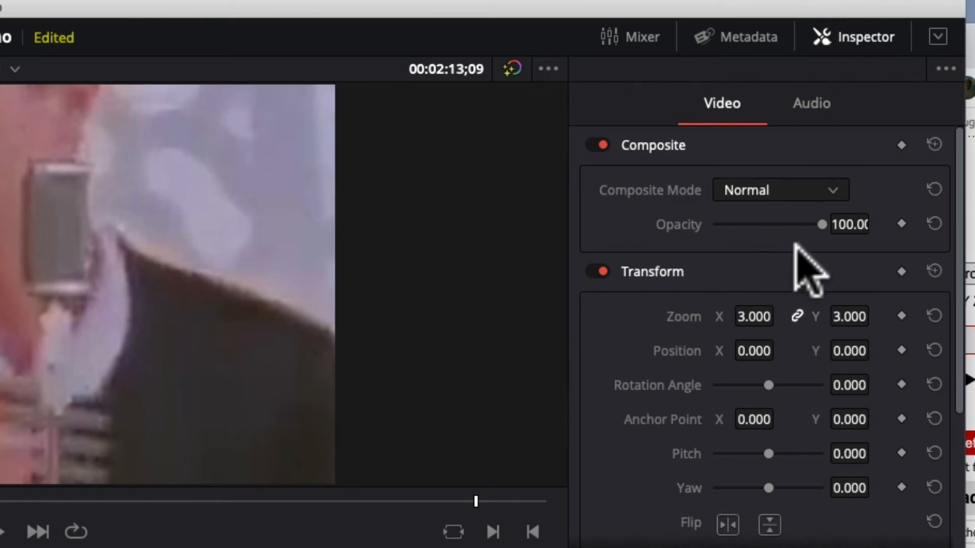
scroll(718, 402, "down", 5)
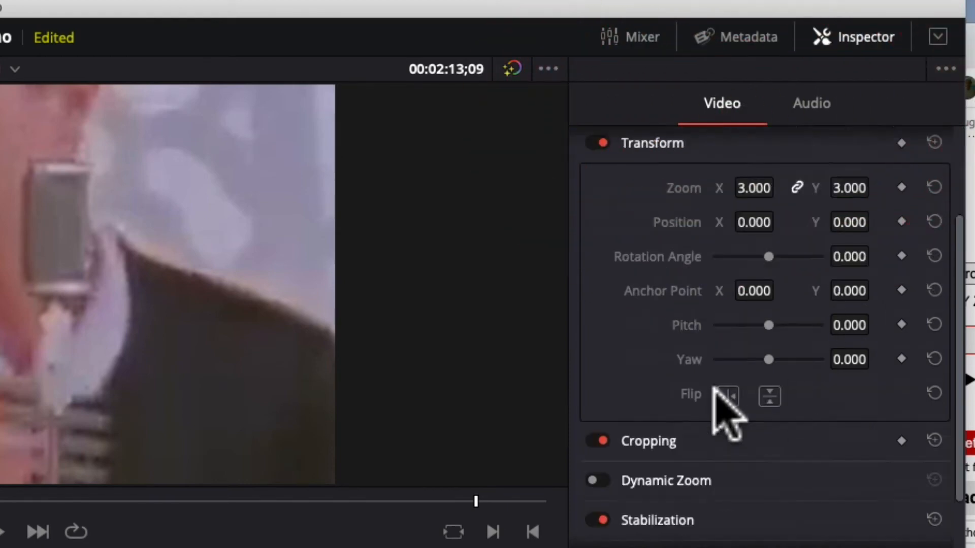
scroll(711, 447, "up", 3)
scroll(694, 475, "up", 2)
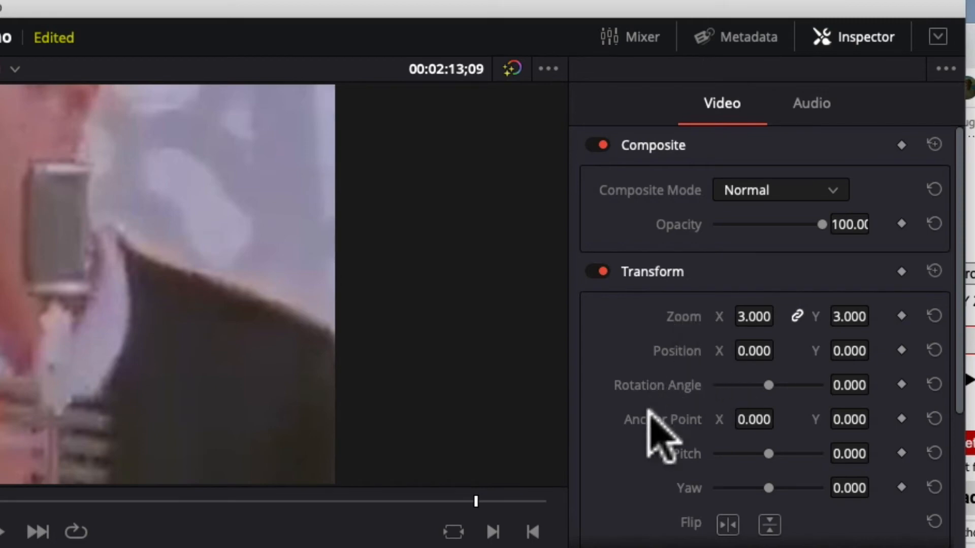
- Try reducing the RickRoll_1.mp4 clip's linked zoom to 1.340 and reset it
left_click_drag(759, 325, 644, 335)
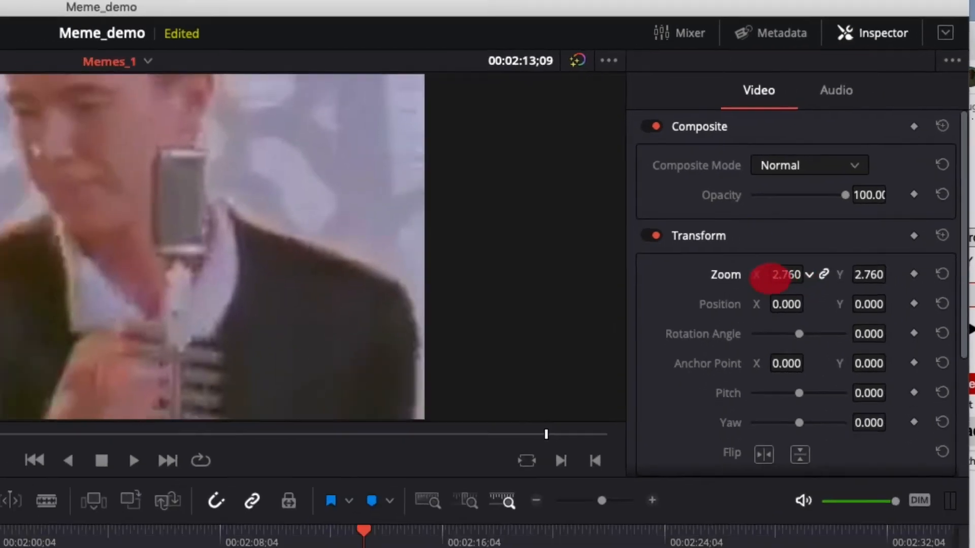
left_click_drag(746, 239, 712, 243)
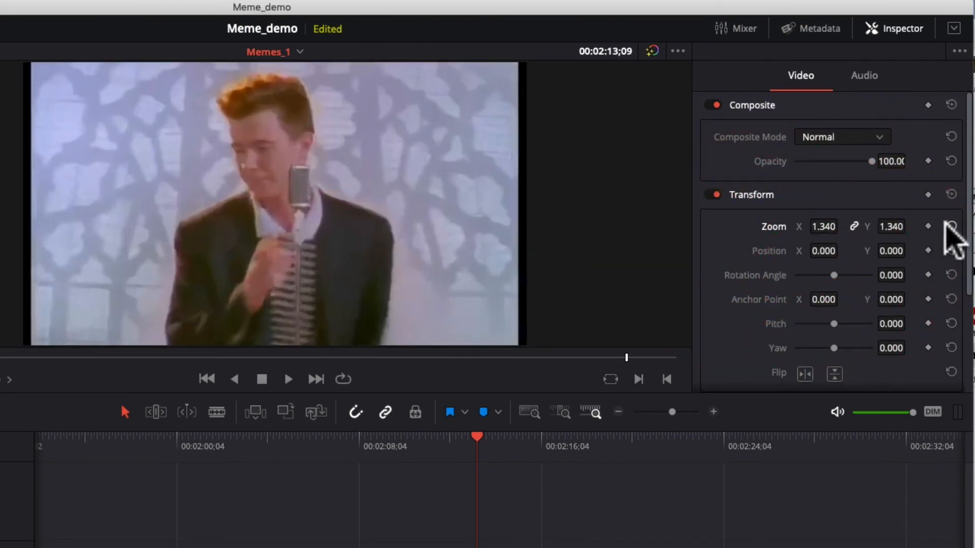
left_click(949, 227)
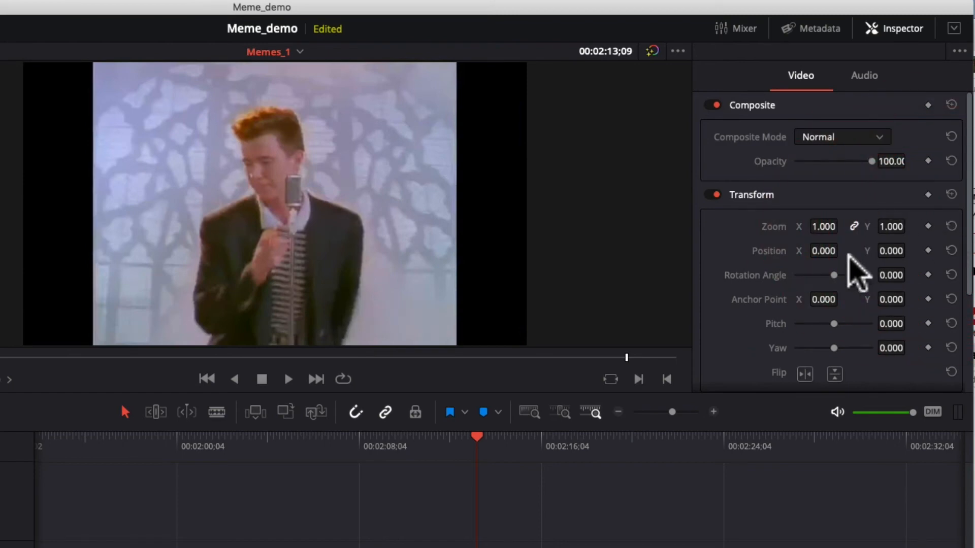
- Try a linked zoom of 1.410, unlink the axes to vary only the horizontal zoom, and reset the zoom
left_click_drag(846, 226, 857, 227)
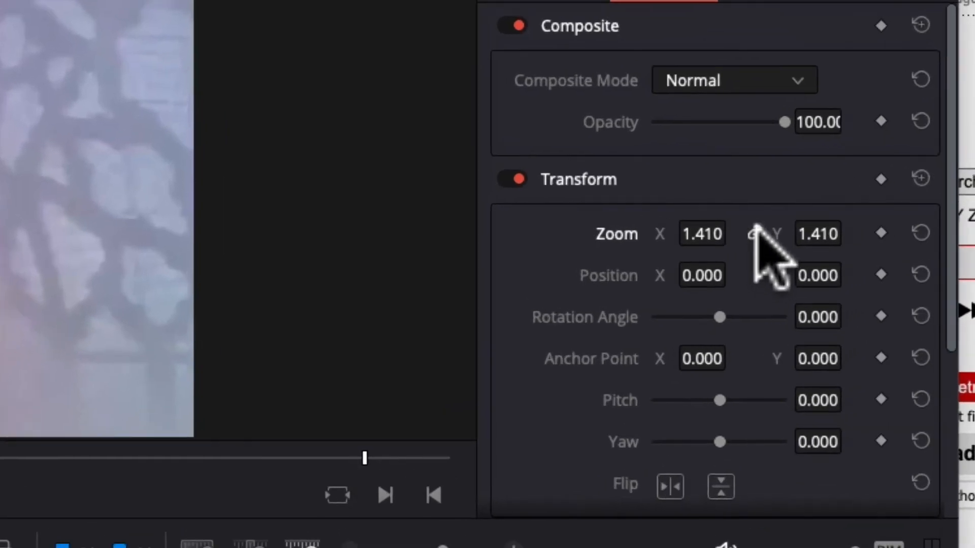
left_click(755, 231)
left_click_drag(710, 235, 606, 236)
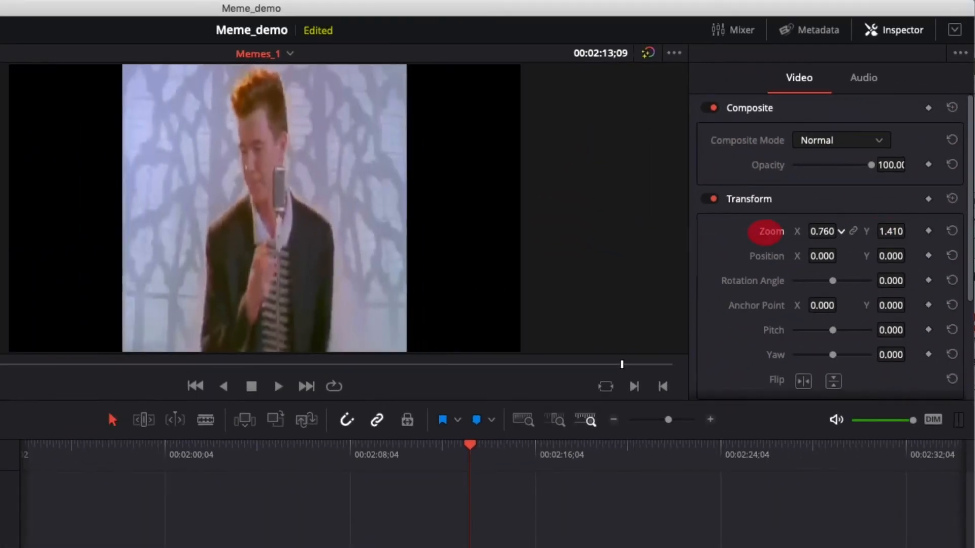
left_click_drag(766, 232, 816, 239)
left_click(952, 231)
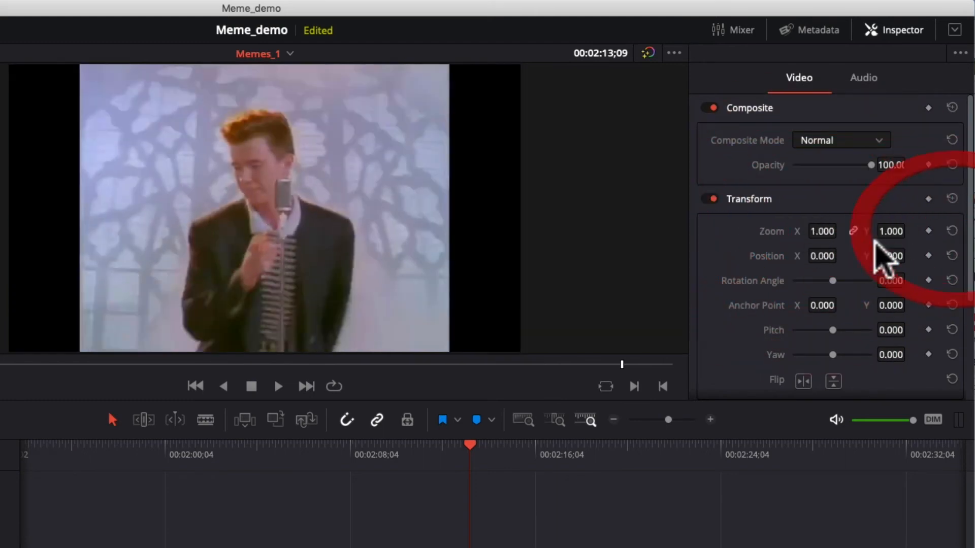
- Shrink the RickRoll_1.mp4 clip to a linked zoom of 0.460 and place it at position X 584, Y -236
left_click_drag(821, 256, 843, 271)
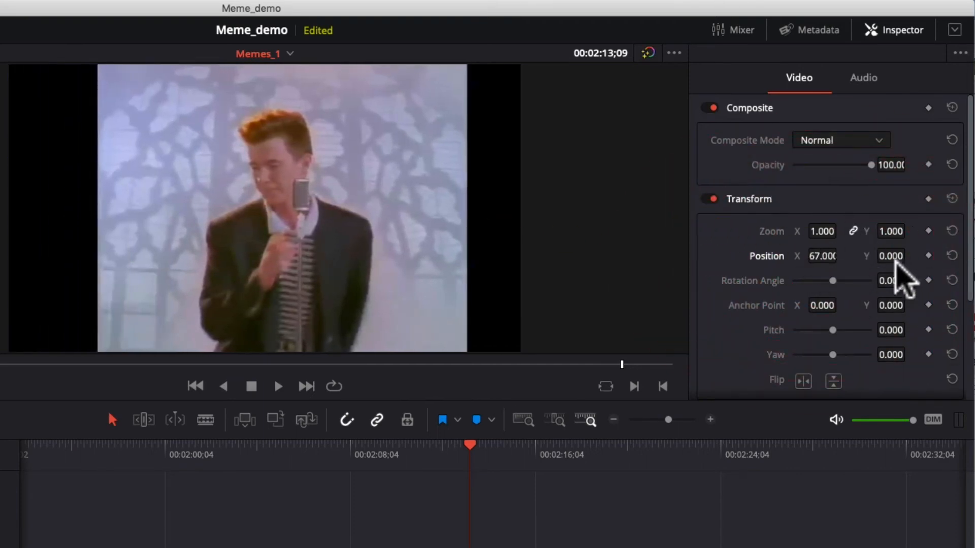
left_click_drag(894, 260, 774, 227)
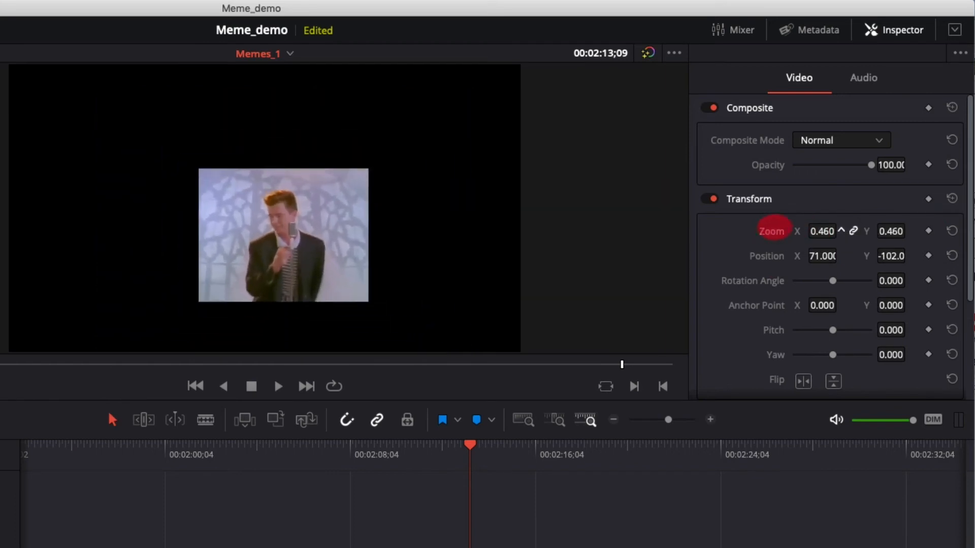
left_click_drag(823, 255, 841, 255)
left_click_drag(965, 256, 791, 278)
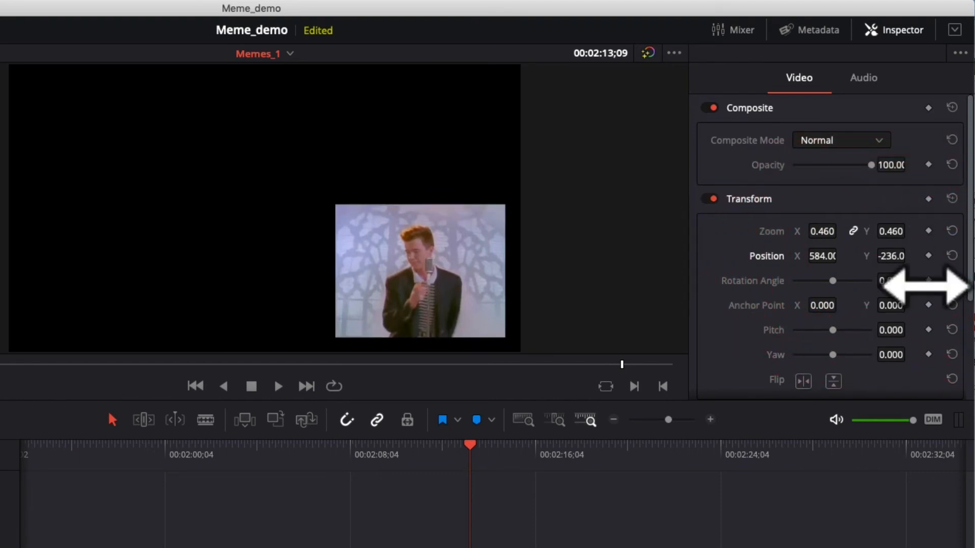
- Reset the RickRoll_1.mp4 clip's zoom and position, and give it a rotation angle of 24.95 with a linked zoom of 0.500
left_click(952, 231)
left_click(952, 256)
left_click_drag(833, 282, 834, 279)
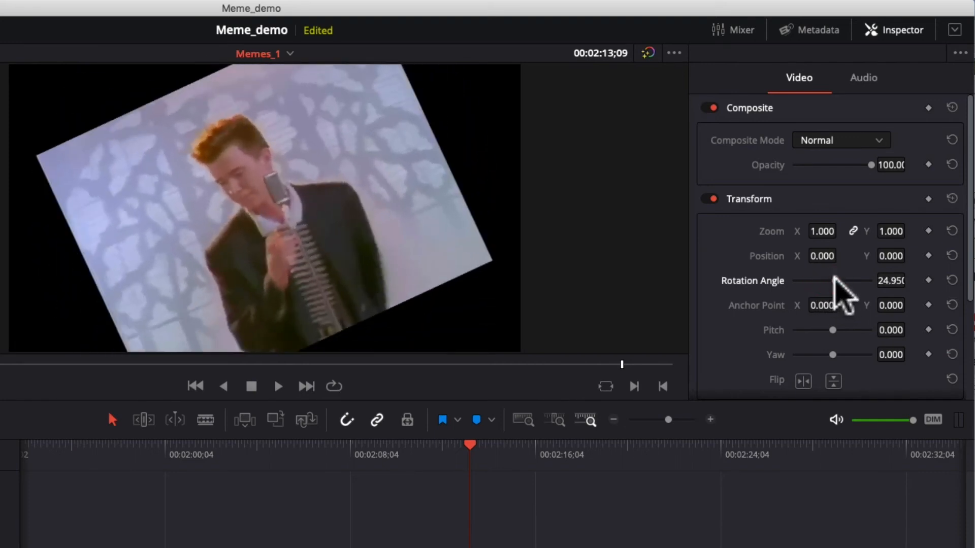
left_click_drag(822, 232, 822, 231)
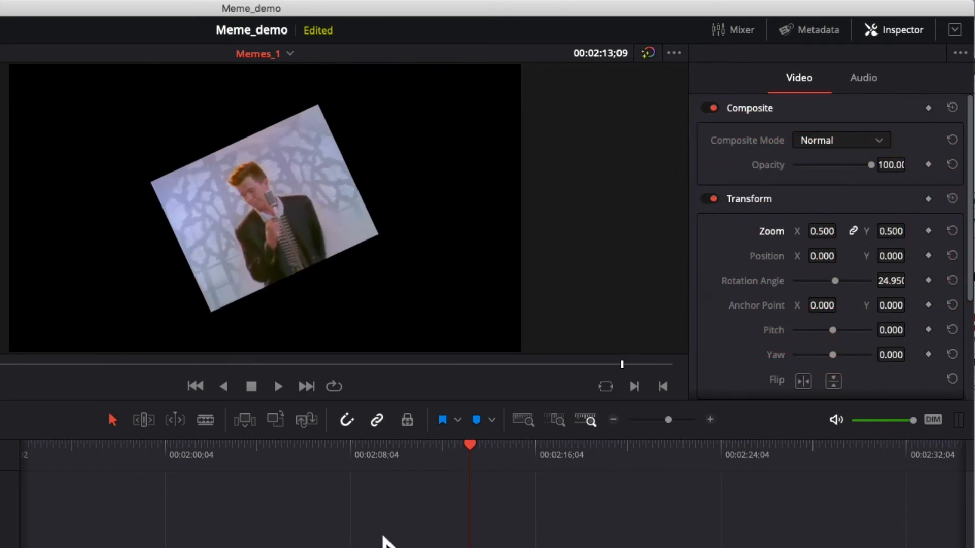
- Play back the rotated RickRoll_1.mp4 clip briefly and reset its zoom and rotation angle
key("space")
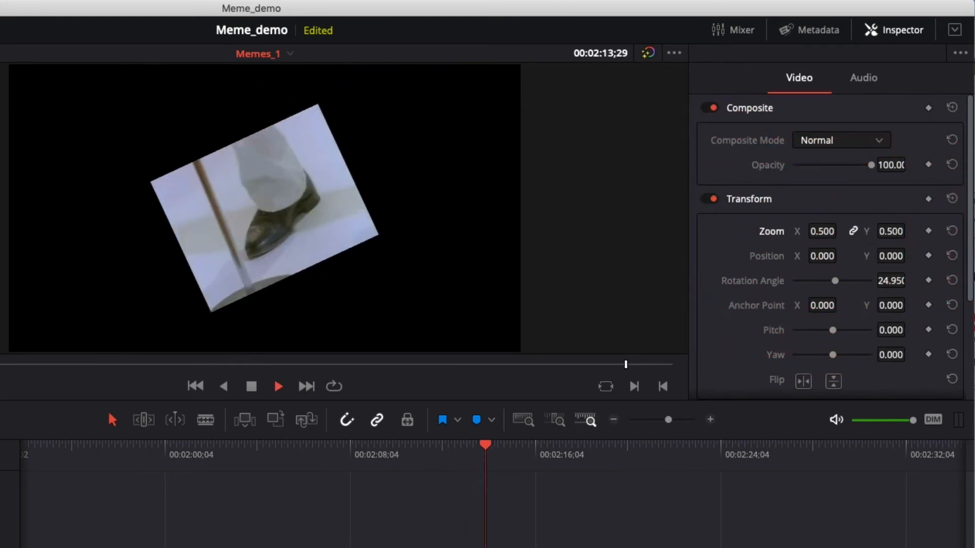
key("space")
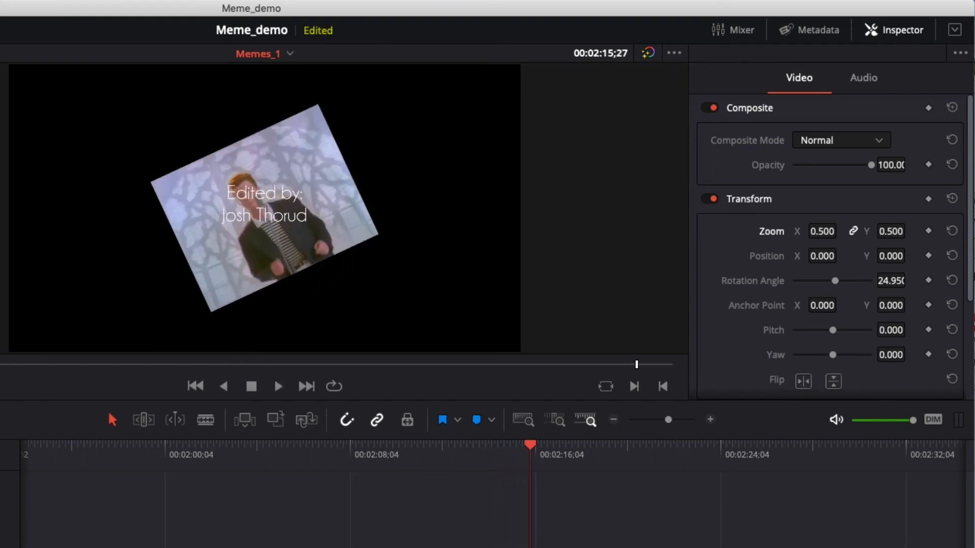
left_click(952, 232)
left_click(952, 280)
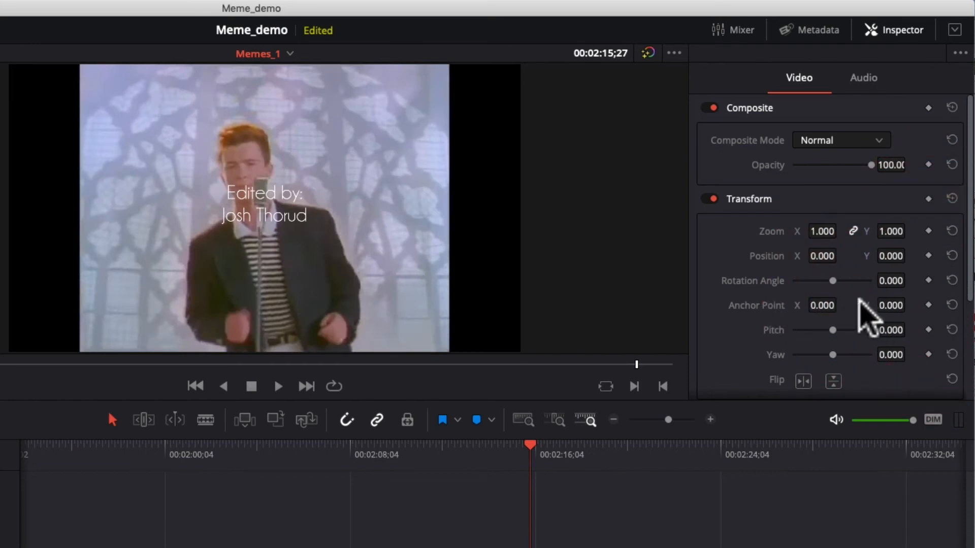
- Try a pitch of -0.252 with a linked zoom of 0.480 and a rotation angle of -17.82, and preview the clip
scroll(919, 341, "down", 3)
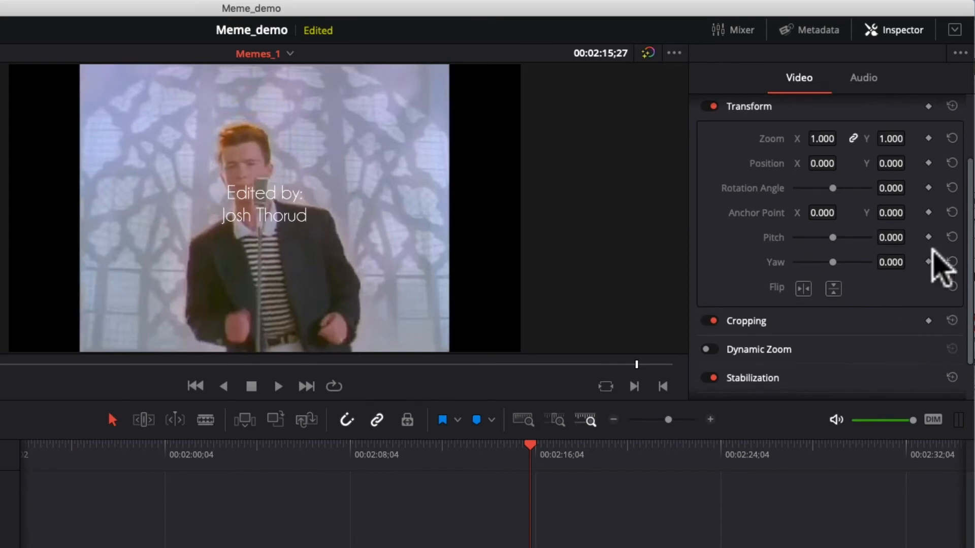
left_click_drag(835, 241, 823, 235)
mouse_move(825, 139)
left_mouse_down()
mouse_move(789, 140)
mouse_move(821, 132)
left_mouse_up()
mouse_move(833, 189)
left_mouse_down()
mouse_move(824, 191)
mouse_move(831, 184)
left_mouse_up()
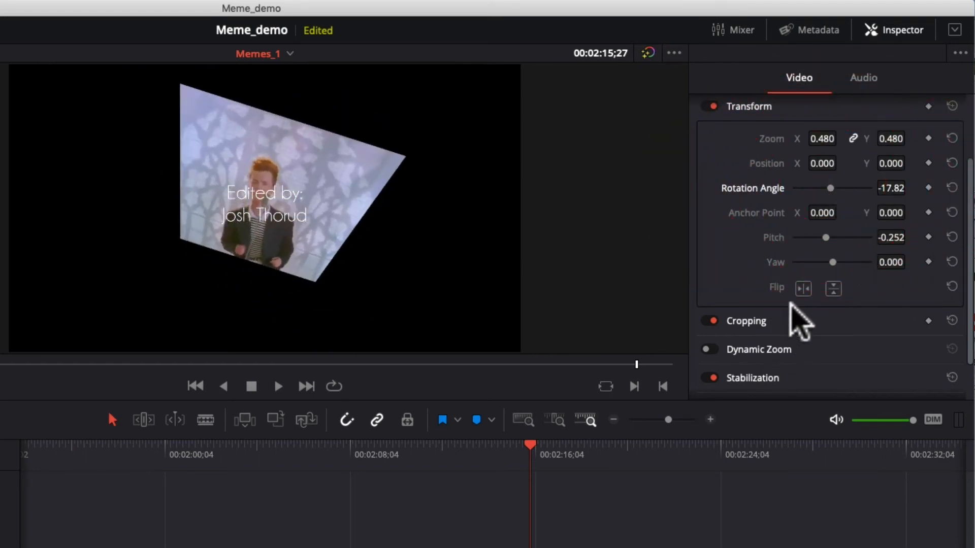
key("space")
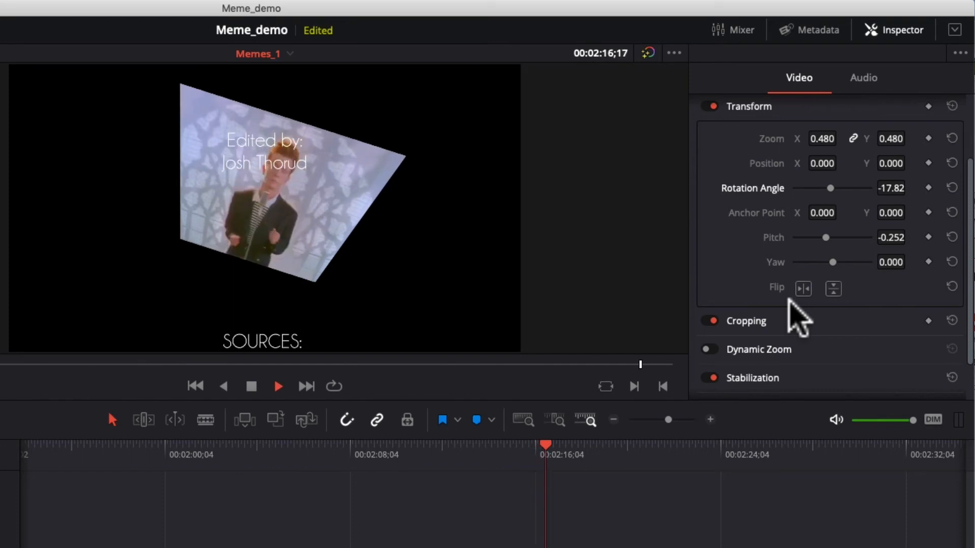
key("space")
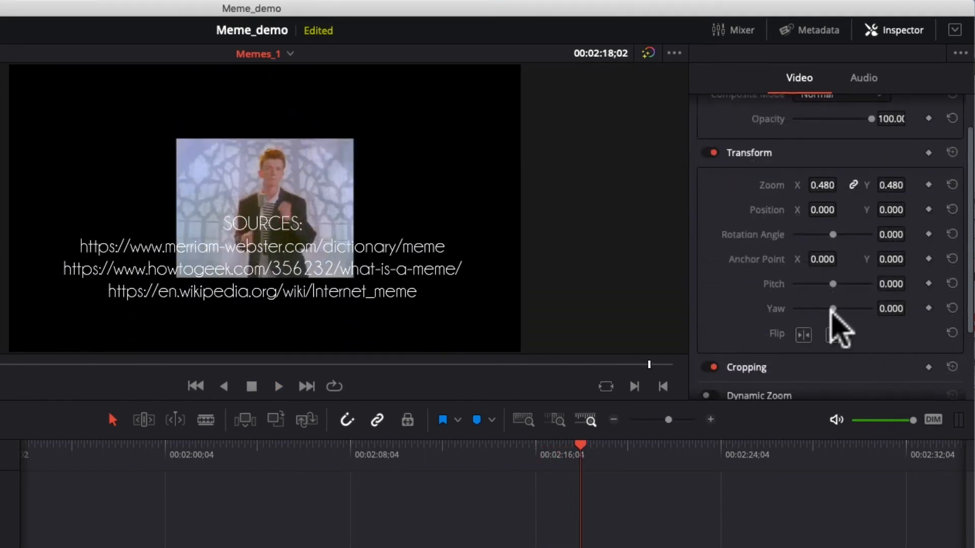
- Try a yaw of 0.431 on the RickRoll_1.mp4 clip, reset it, and try a negative pitch
mouse_move(832, 308)
left_mouse_down()
mouse_move(823, 310)
mouse_move(840, 306)
mouse_move(810, 309)
mouse_move(842, 301)
left_mouse_up()
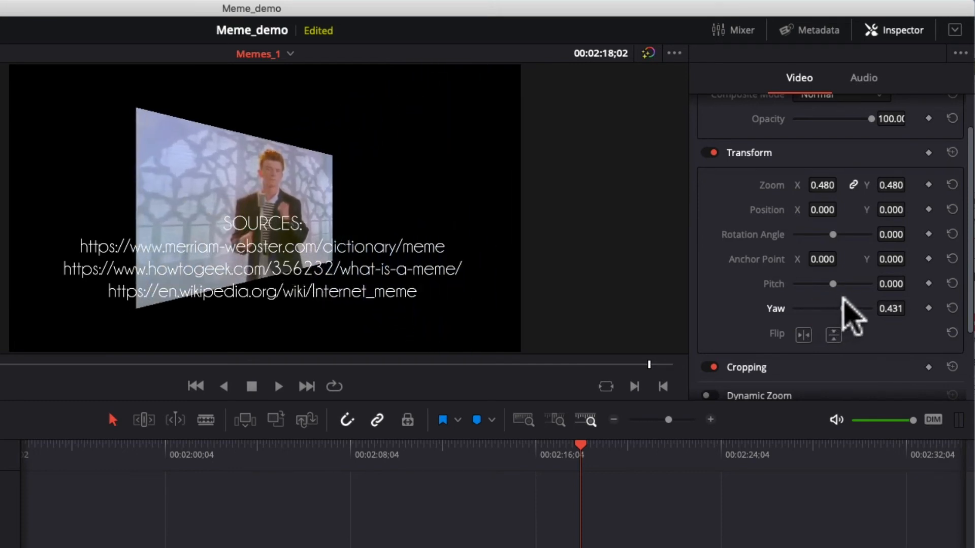
left_click(953, 308)
mouse_move(833, 284)
left_mouse_down()
mouse_move(821, 283)
mouse_move(838, 279)
mouse_move(827, 279)
left_mouse_up()
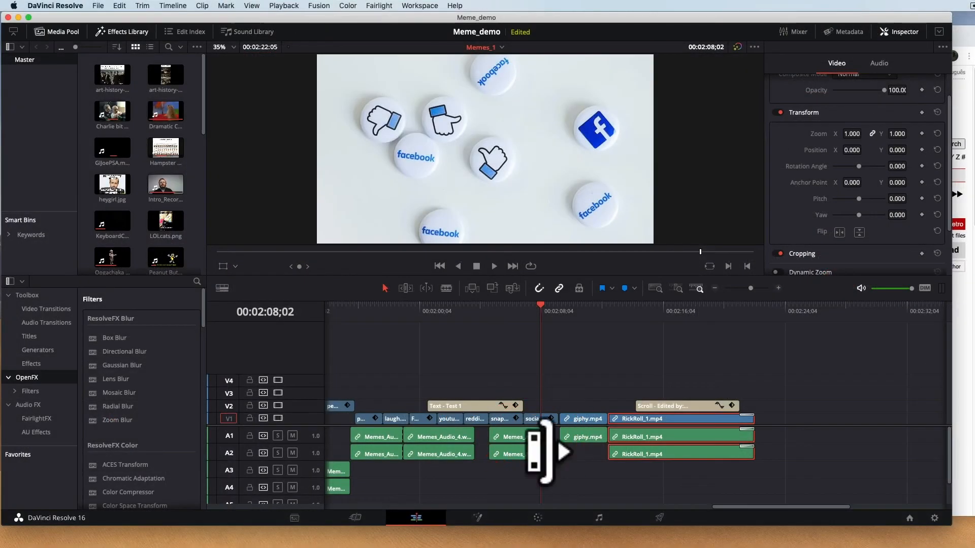
- Select the clip with the Facebook badges on V1, try its horizontal and vertical flips, and turn both off again
left_click(539, 419)
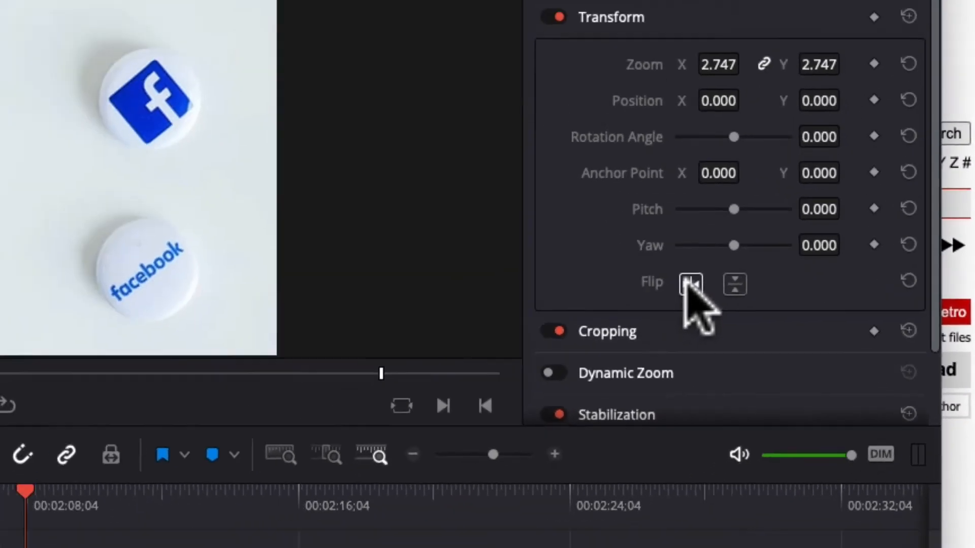
left_click(558, 262)
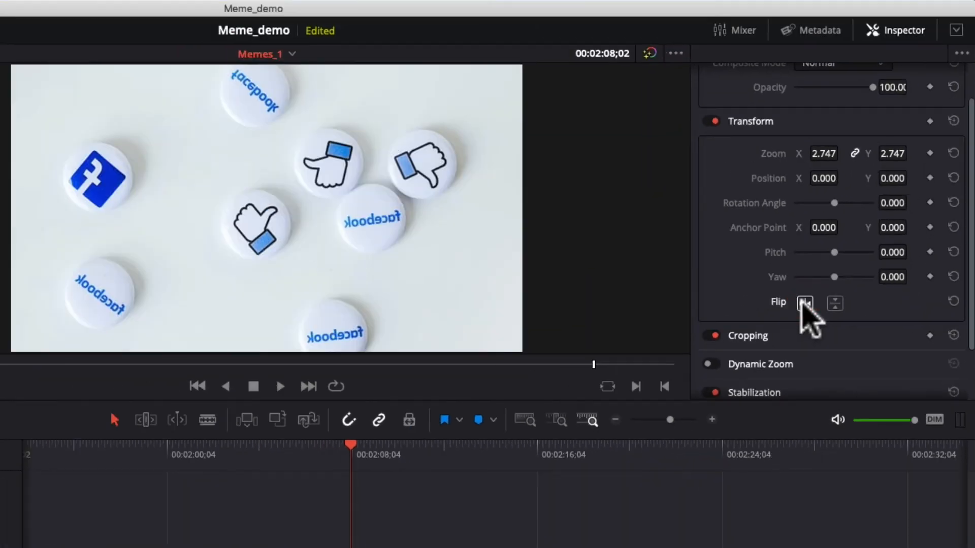
left_click(805, 303)
left_click(805, 303)
left_click(804, 304)
left_click(834, 303)
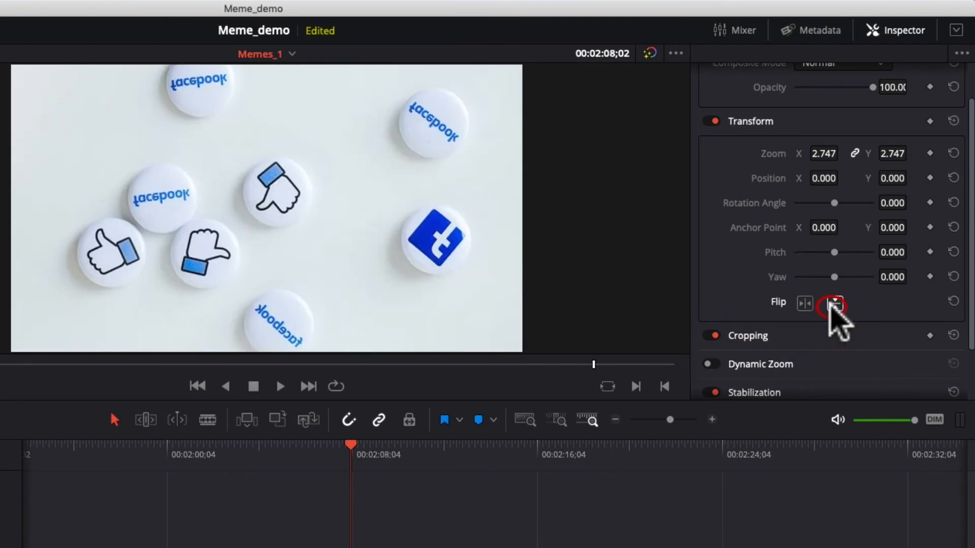
left_click(834, 304)
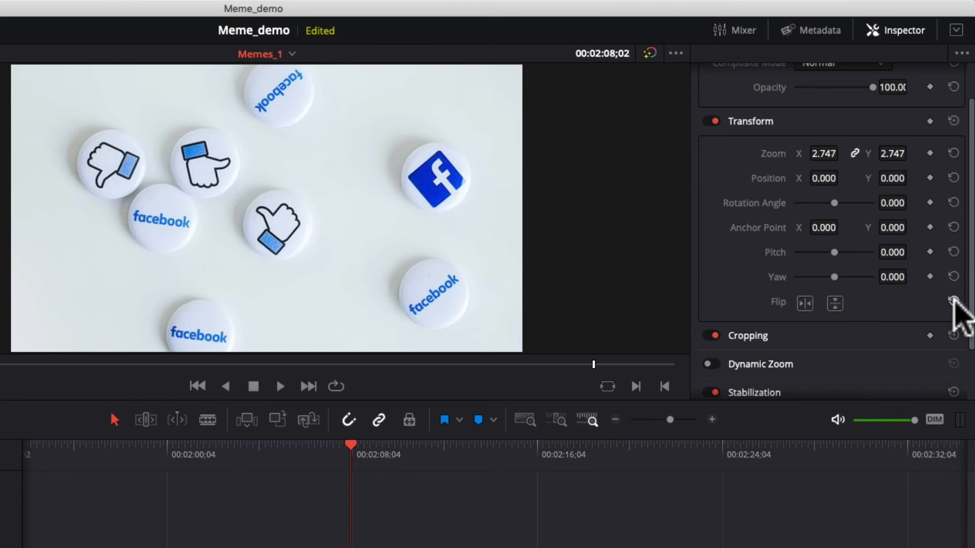
scroll(834, 338, "up", 2)
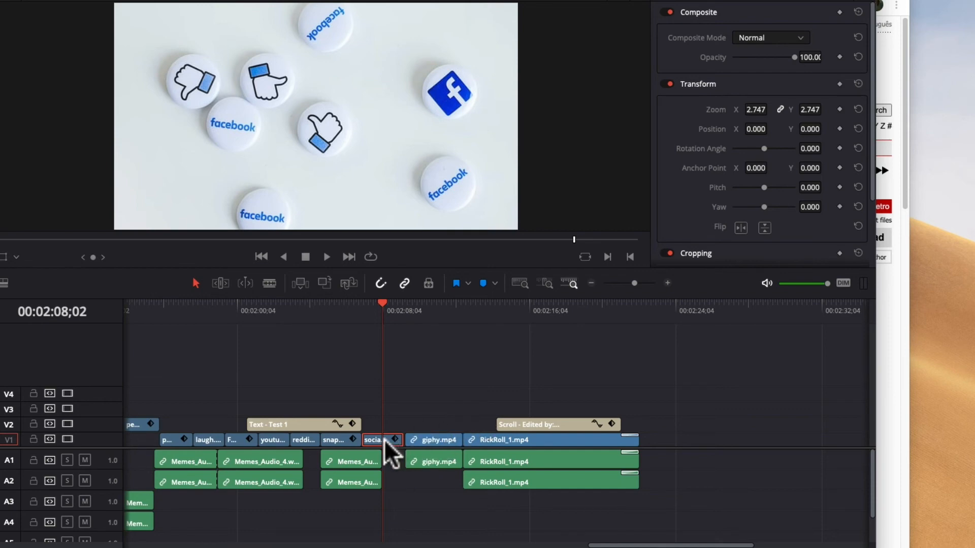
- Move the Facebook badges clip to V2 over the start of RickRoll_1.mp4, and try an opacity of 28.71 before restoring it to 100
left_click_drag(385, 440, 465, 421)
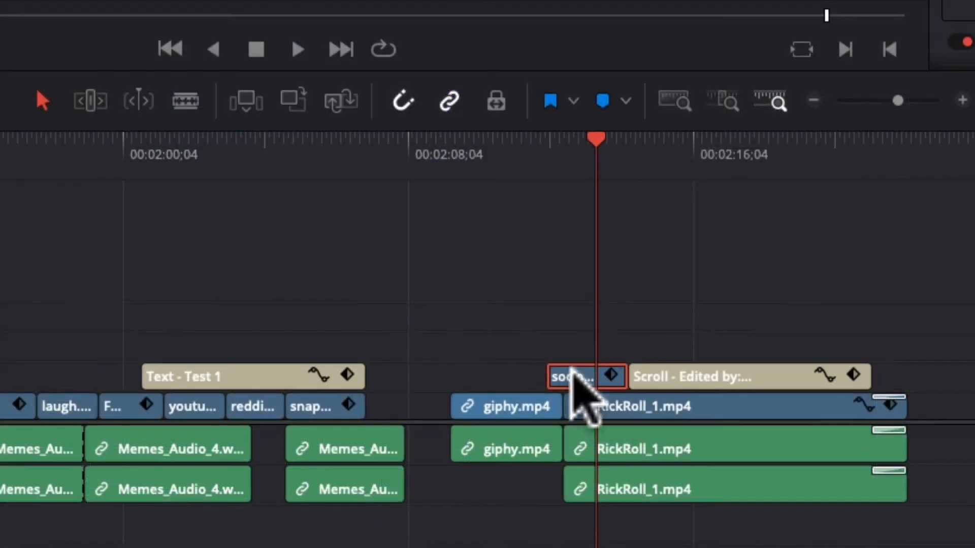
left_click_drag(569, 373, 571, 374)
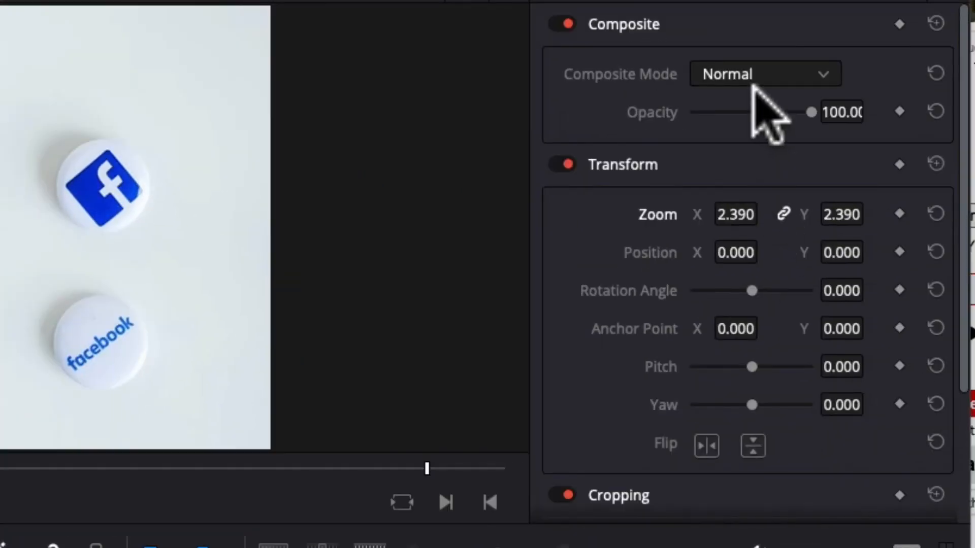
left_click_drag(759, 113, 725, 114)
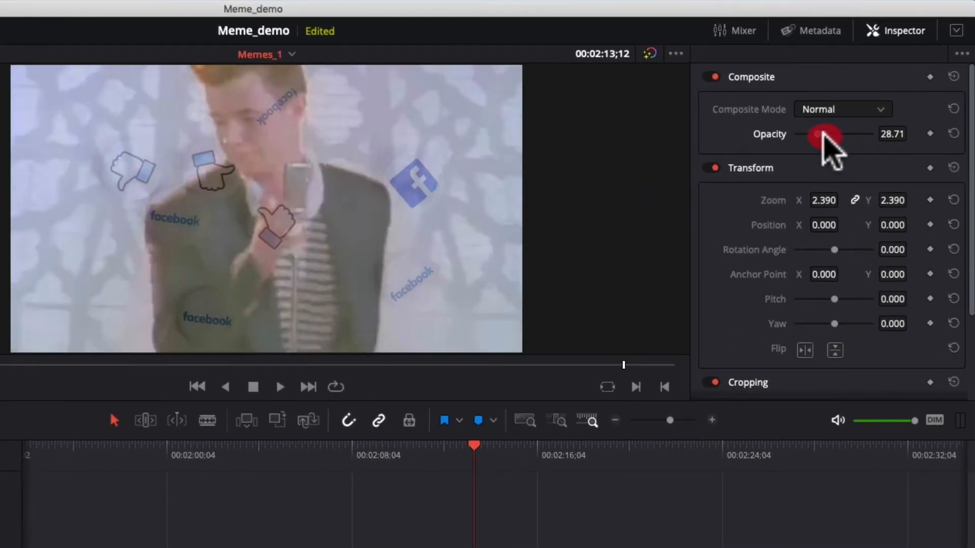
left_click_drag(823, 135, 914, 135)
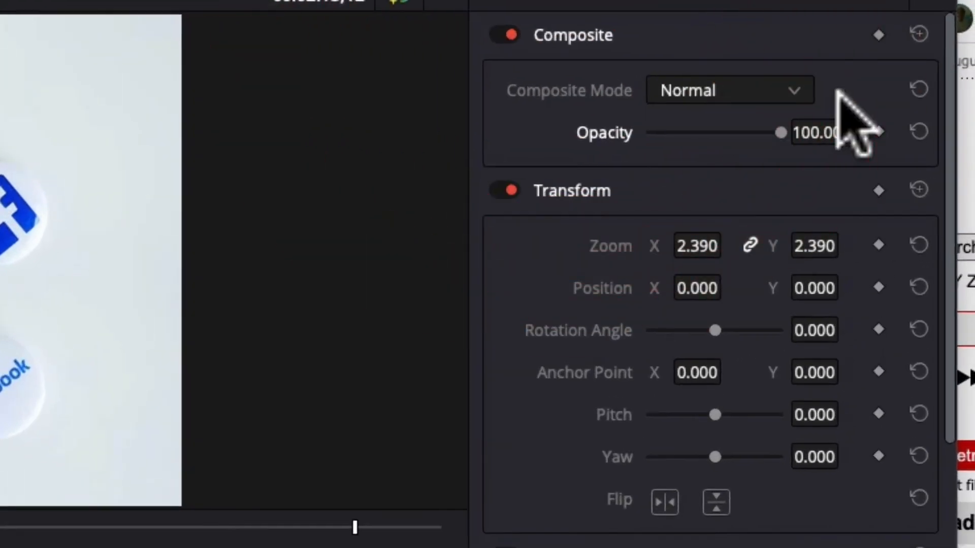
- Try the Subtract, Multiply and Difference composite modes on the Facebook badges clip
left_click(877, 108)
scroll(696, 305, "down", 8)
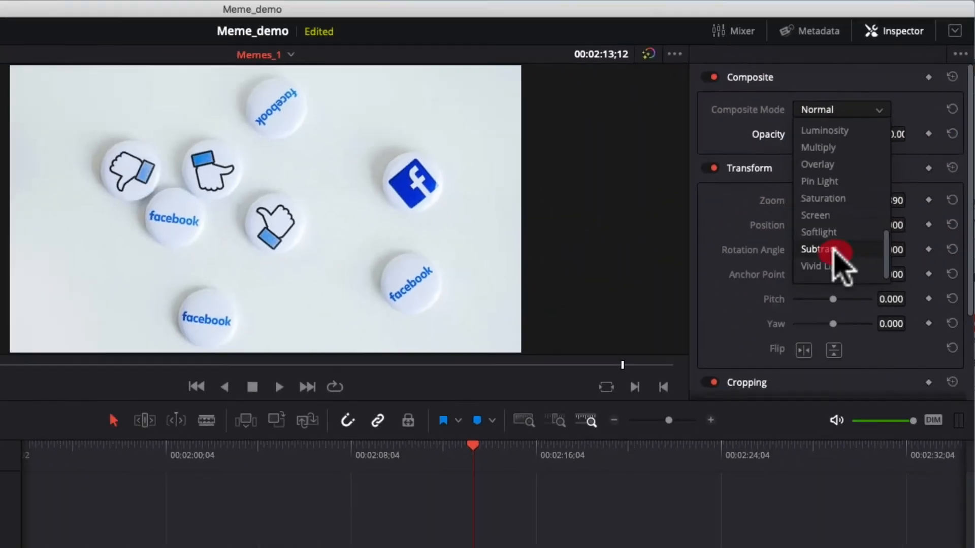
left_click(711, 329)
left_click(858, 109)
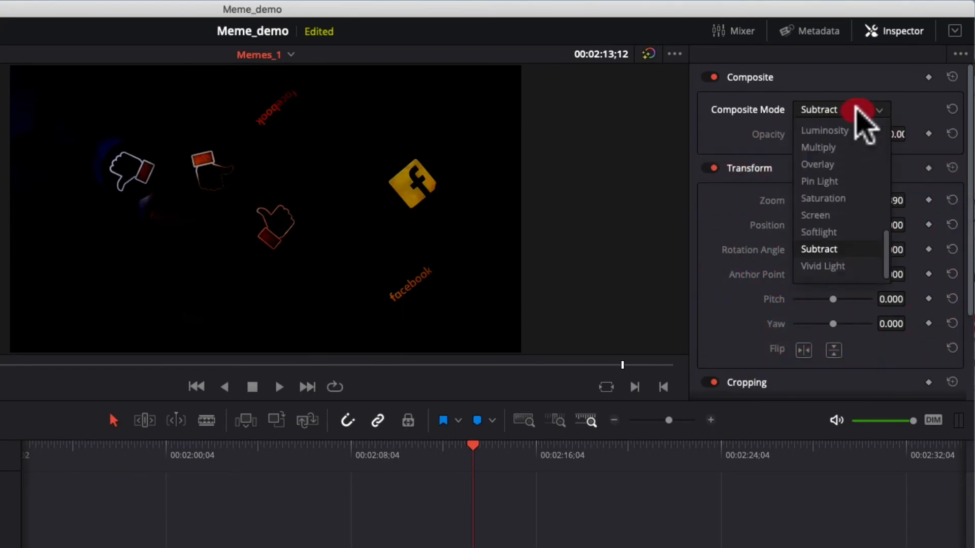
left_click(845, 149)
left_click(858, 110)
scroll(817, 209, "up", 3)
scroll(844, 209, "up", 2)
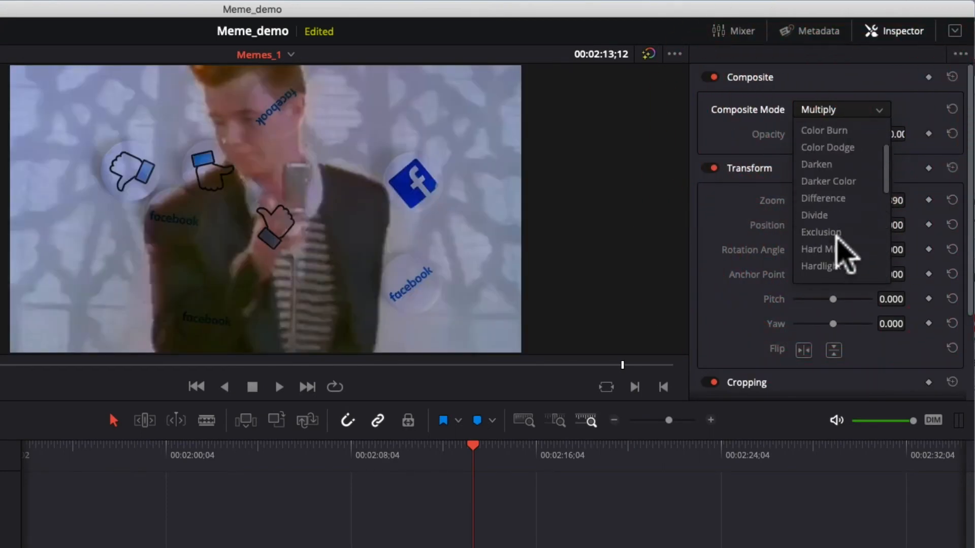
left_click(833, 198)
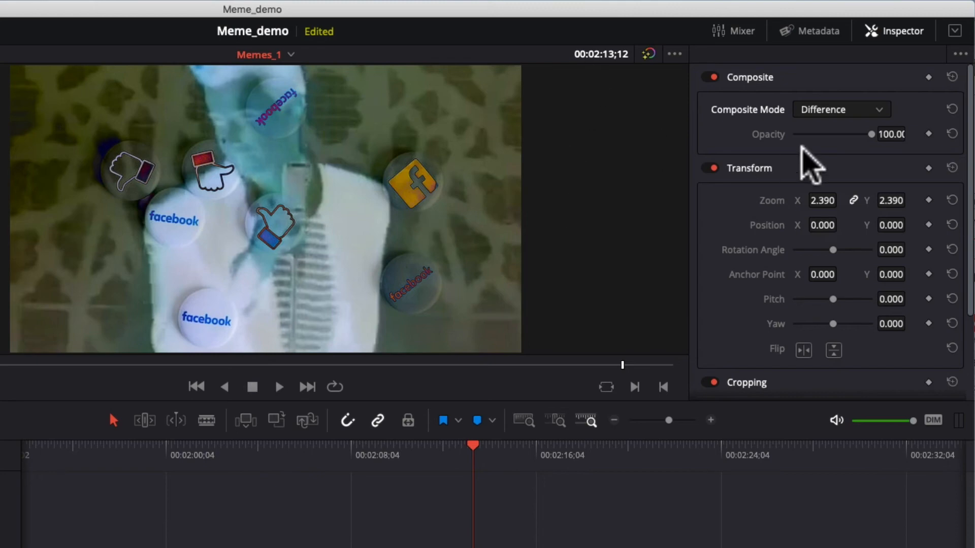
- Try the Exclusion, Overlay and Screen composite modes on the Facebook badges clip
left_click(838, 110)
scroll(836, 178, "up", 2)
scroll(837, 191, "down", 3)
scroll(843, 207, "down", 1)
left_click(827, 148)
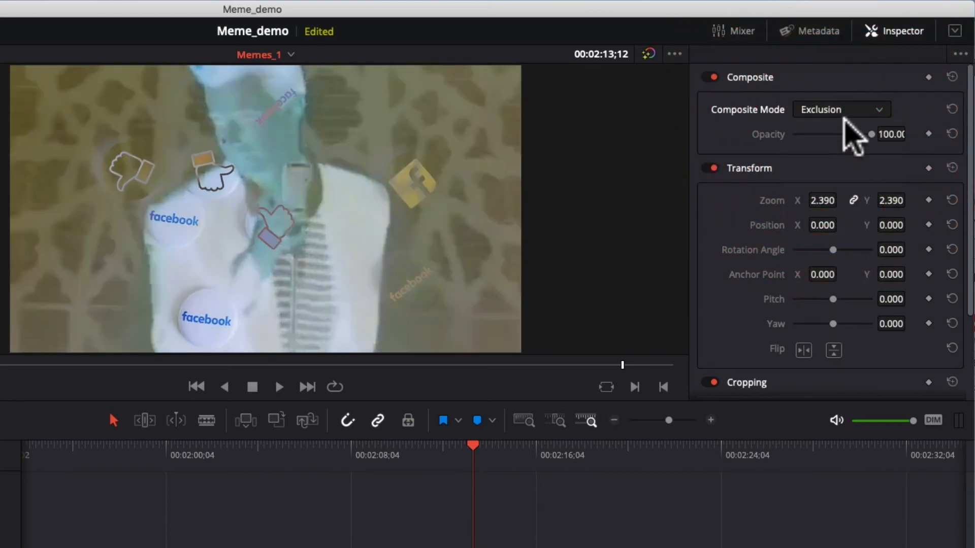
left_click(843, 116)
scroll(842, 221, "down", 3)
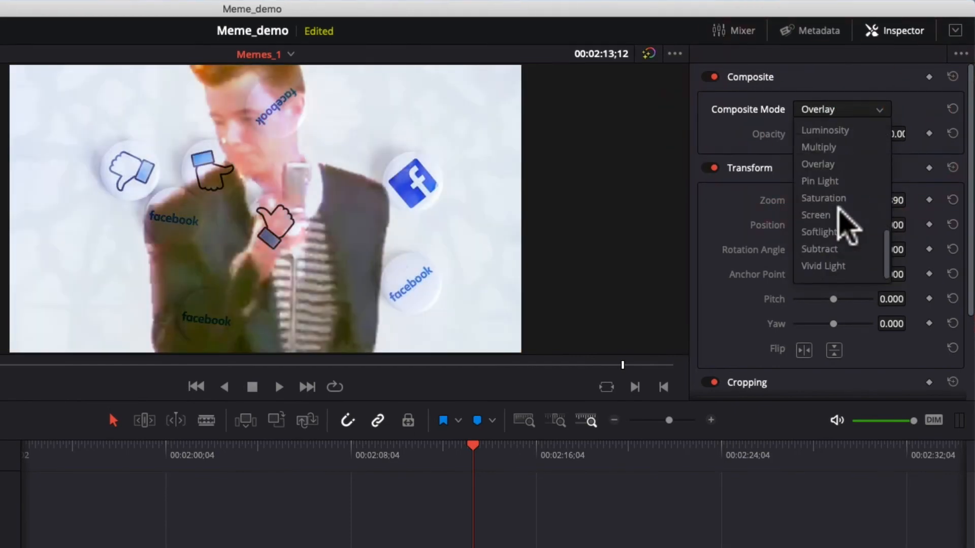
left_click(836, 215)
- Browse the remaining composite modes and set the Facebook badges clip back to Normal
left_click(872, 117)
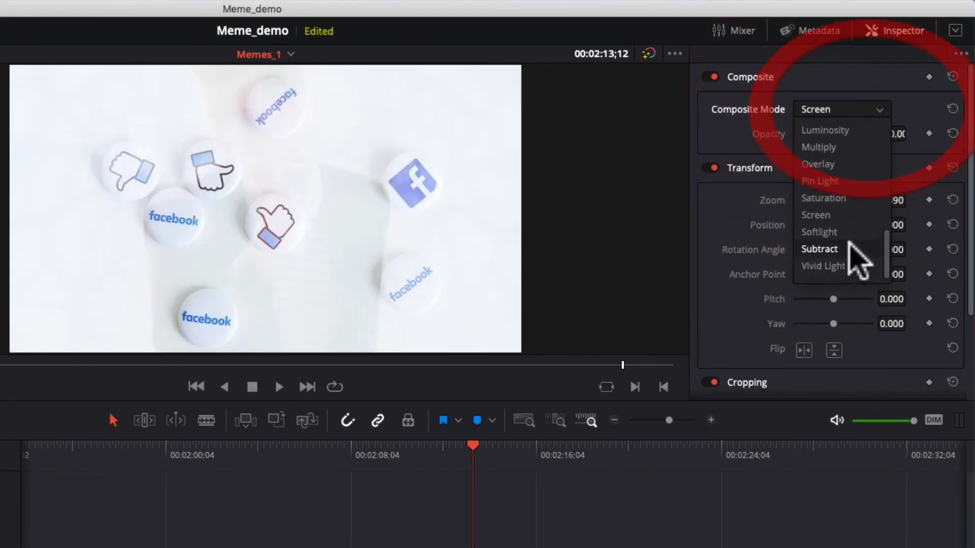
scroll(846, 267, "up", 5)
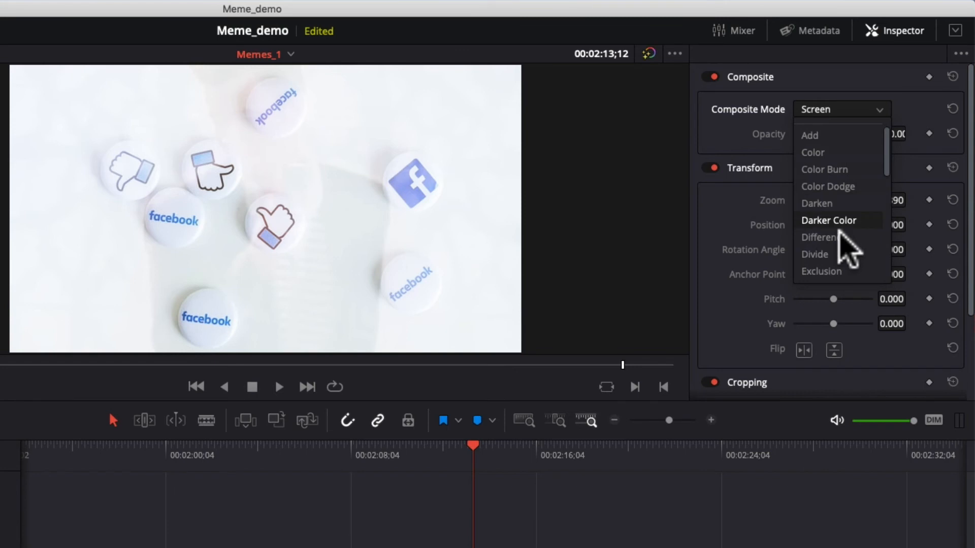
scroll(845, 246, "down", 5)
scroll(855, 217, "up", 5)
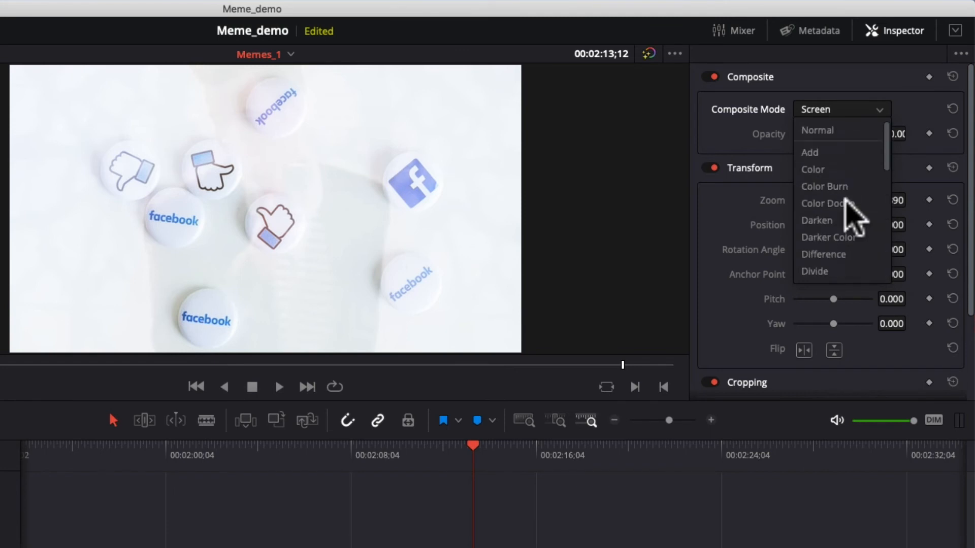
left_click(833, 131)
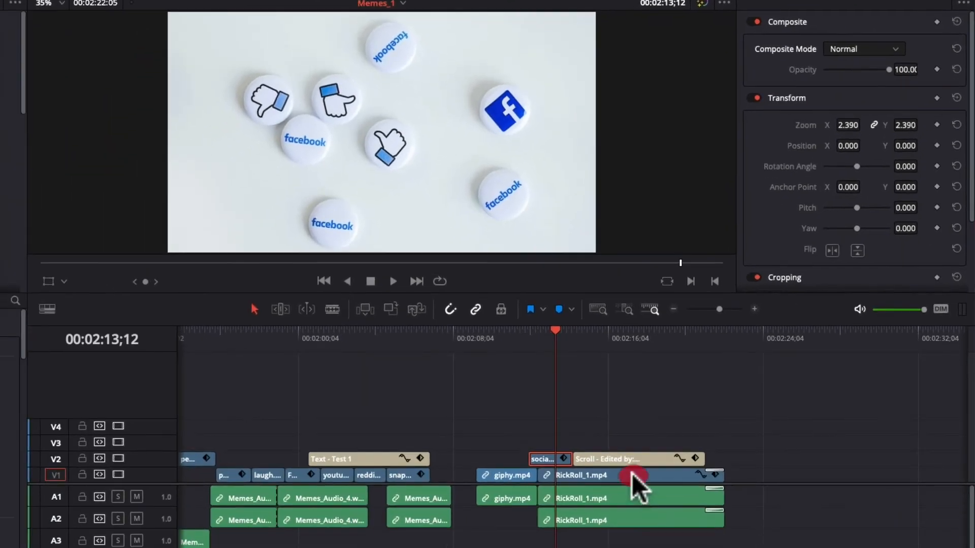
- Duplicate RickRoll_1.mp4 into the empty space after it on V1, and place a video-only copy on V2 directly above the duplicate
left_click(632, 473)
mouse_move(620, 476)
left_mouse_down()
mouse_move(838, 483)
mouse_move(827, 492)
left_mouse_up()
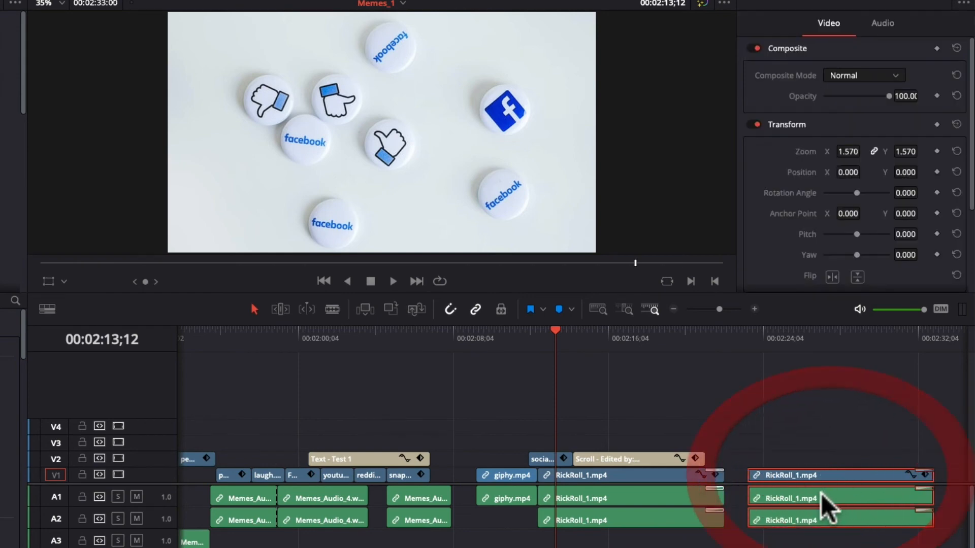
left_click(614, 476)
left_click_drag(614, 475, 817, 456)
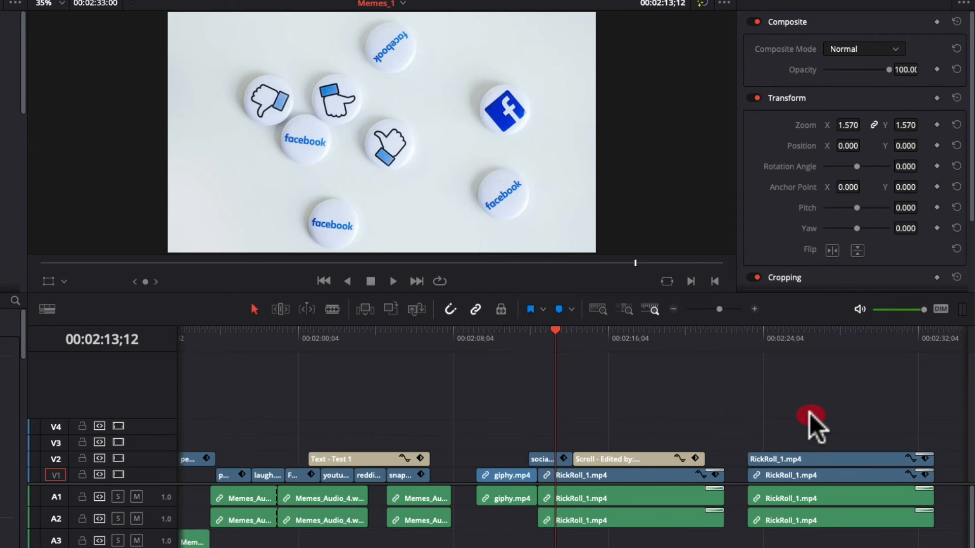
- Park the playhead at 00:02:25;01 and shift the V2 copy of RickRoll_1.mp4 about one second later than the V1 copy
left_click(781, 338)
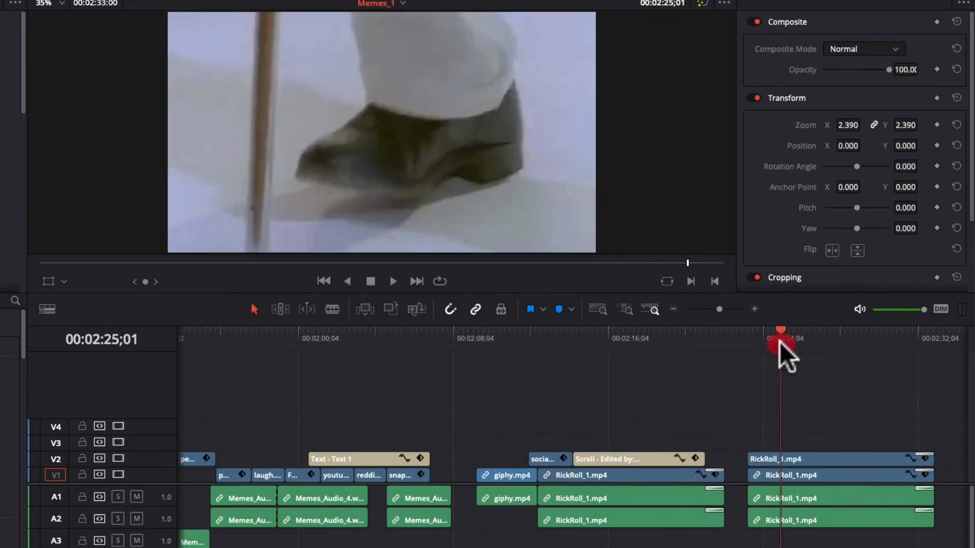
right_click(782, 458)
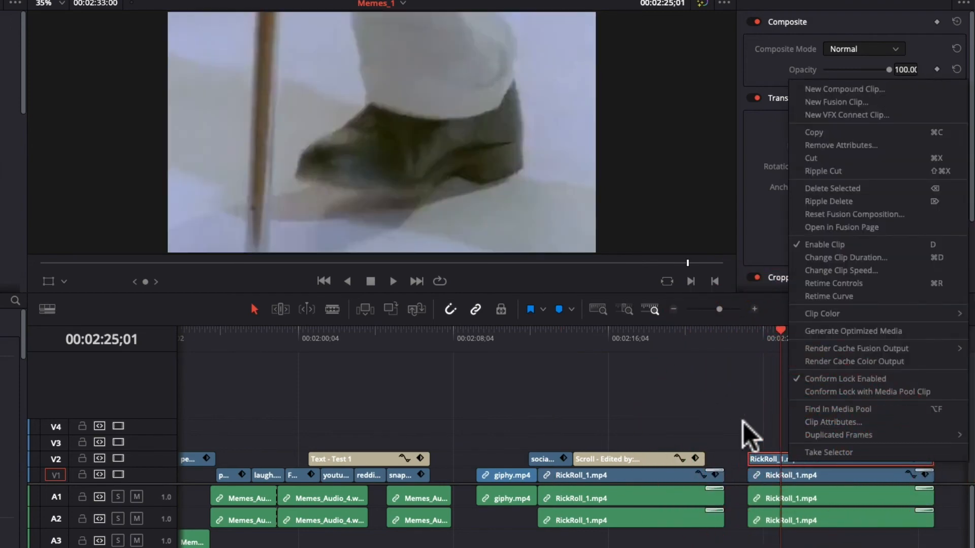
left_click_drag(791, 455, 807, 459)
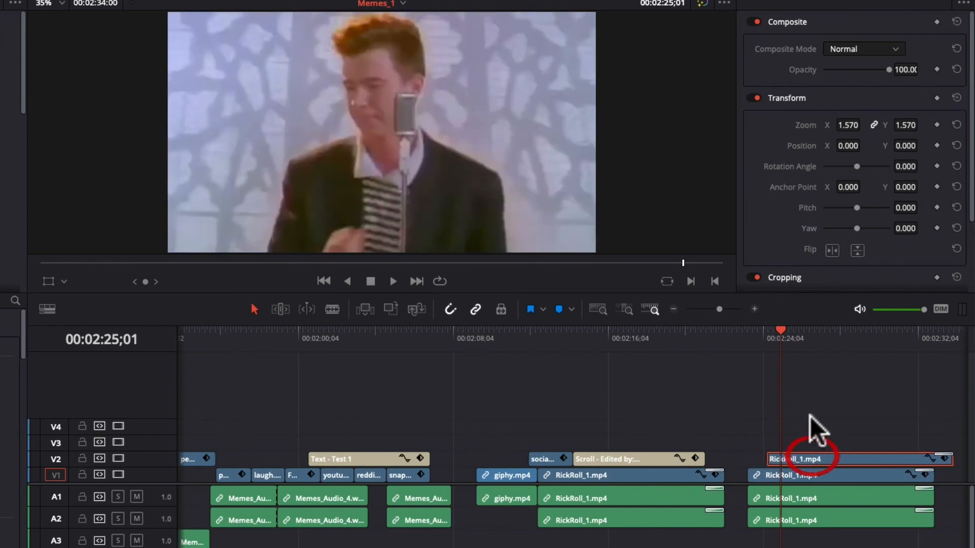
- Try the Darken and Difference composite modes on the V2 copy of RickRoll_1.mp4 and play back the Difference blend
left_click(863, 51)
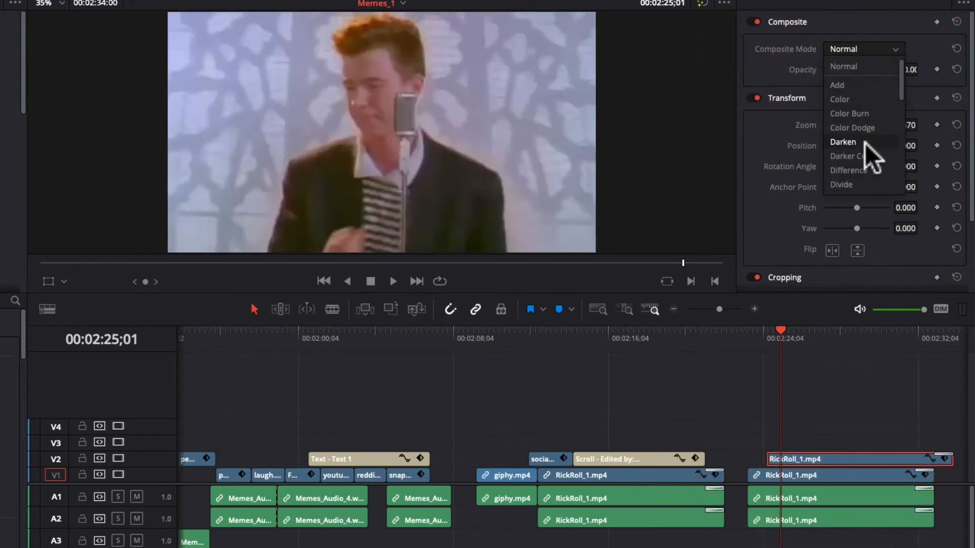
left_click(865, 143)
left_click(860, 53)
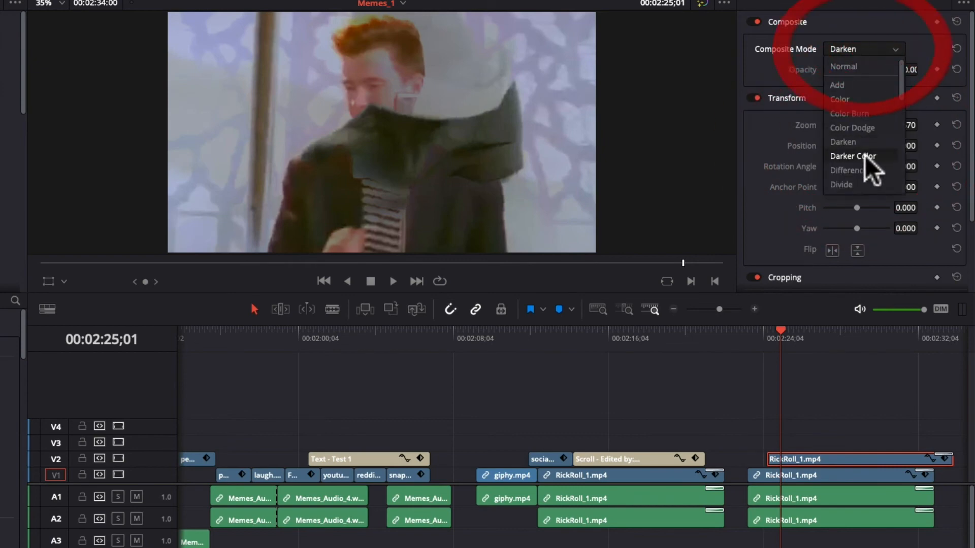
left_click(862, 172)
key("space")
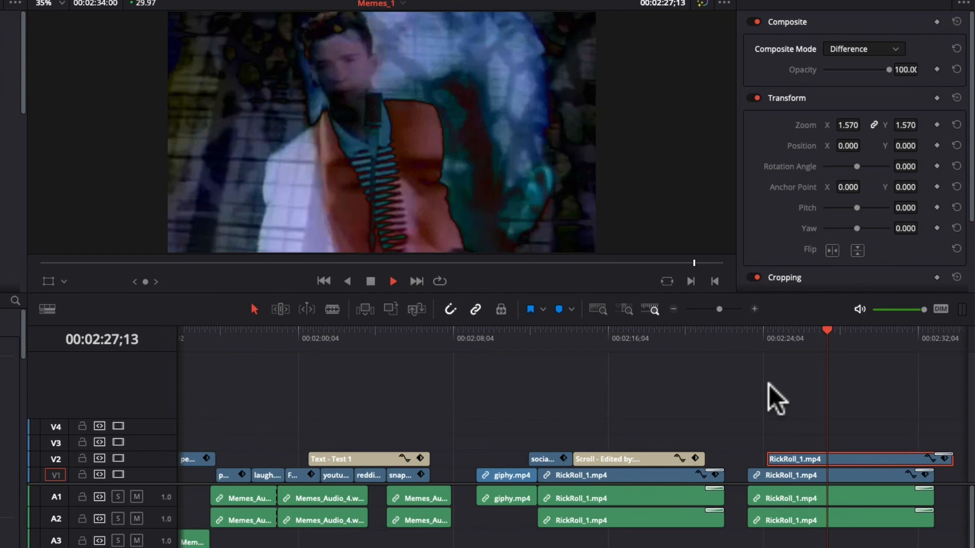
key("space")
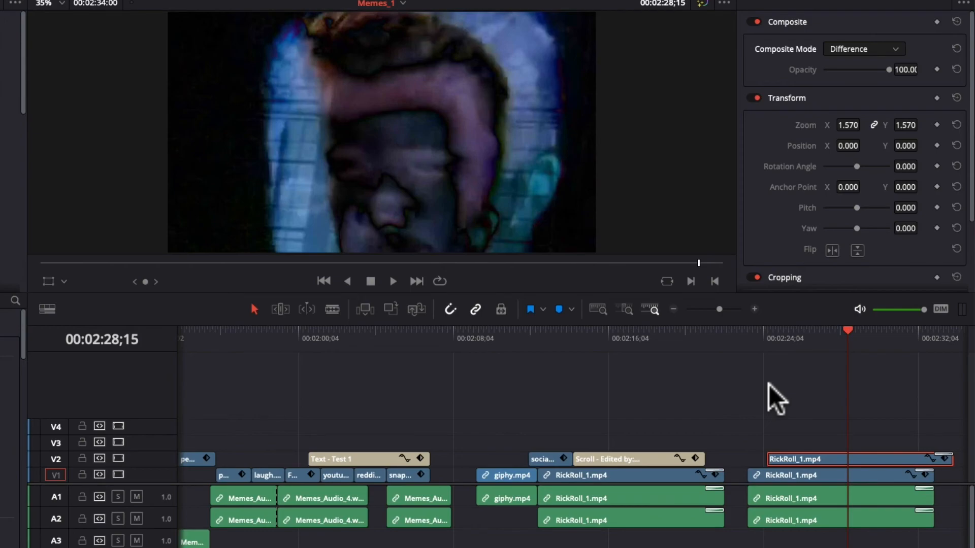
key("space")
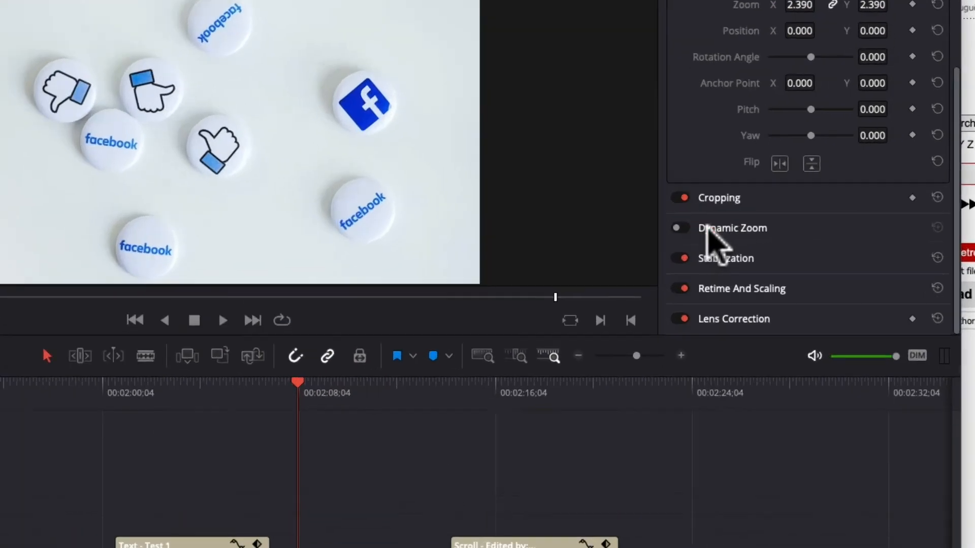
- Enable Dynamic Zoom on the Facebook badges clip, try Ease In and Ease Out, and set its ease to Ease In and Out
left_click(777, 209)
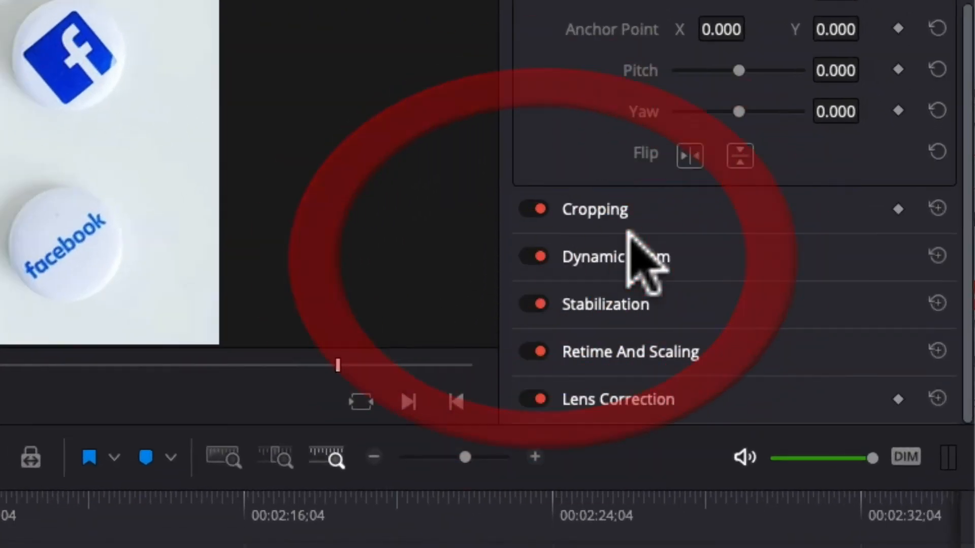
left_click(651, 257)
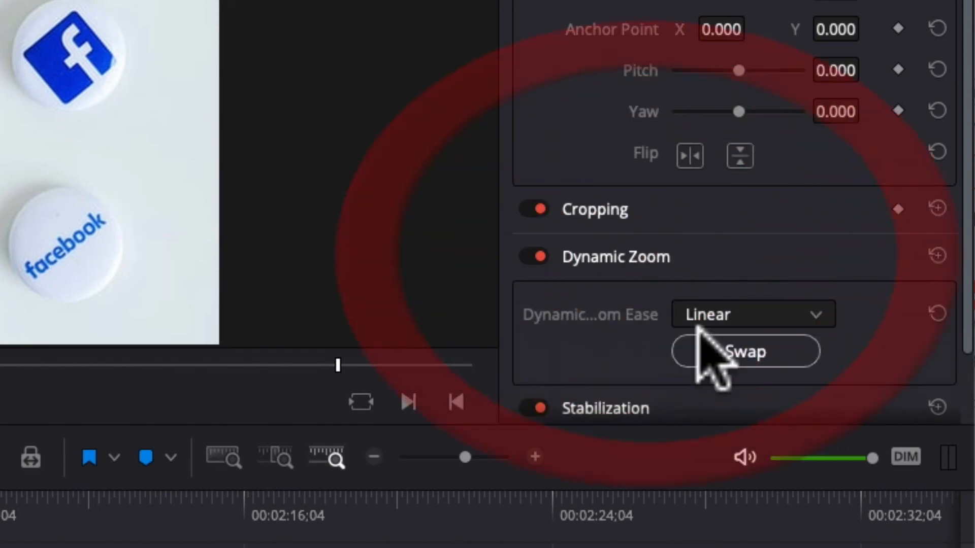
left_click(756, 315)
left_click(771, 375)
left_click(744, 312)
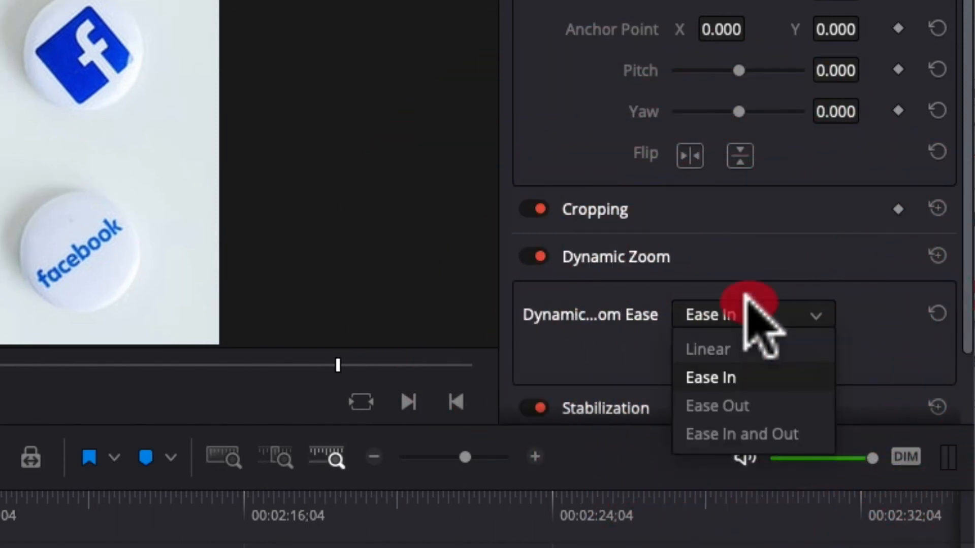
left_click(741, 404)
left_click(757, 317)
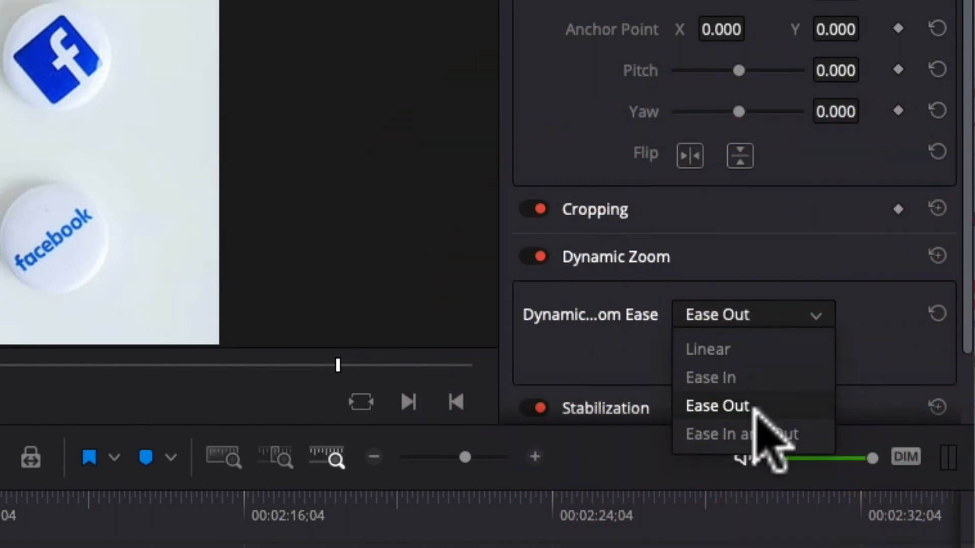
left_click(756, 434)
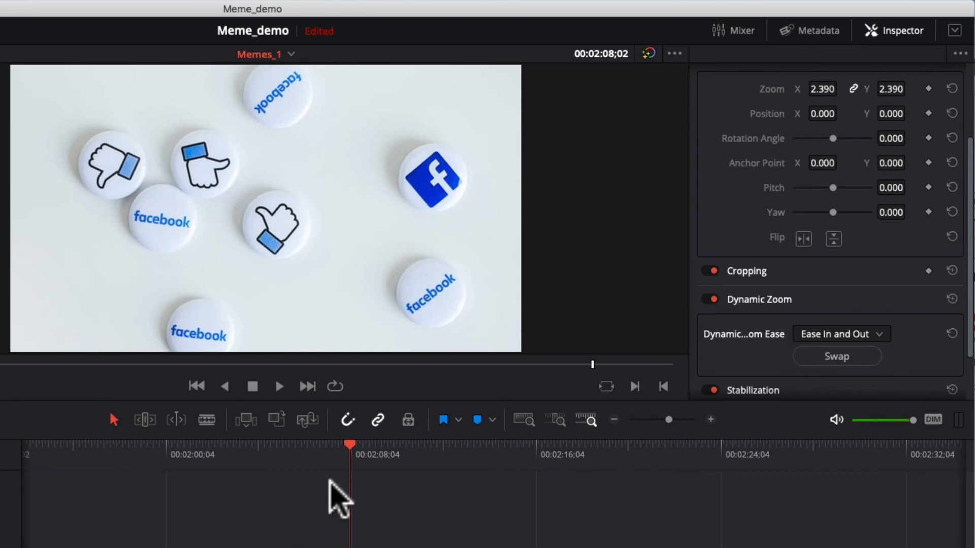
- Play the Facebook badges clip from 00:02:07;01 to preview its dynamic zoom, and look over the ease options
left_click_drag(331, 450, 328, 451)
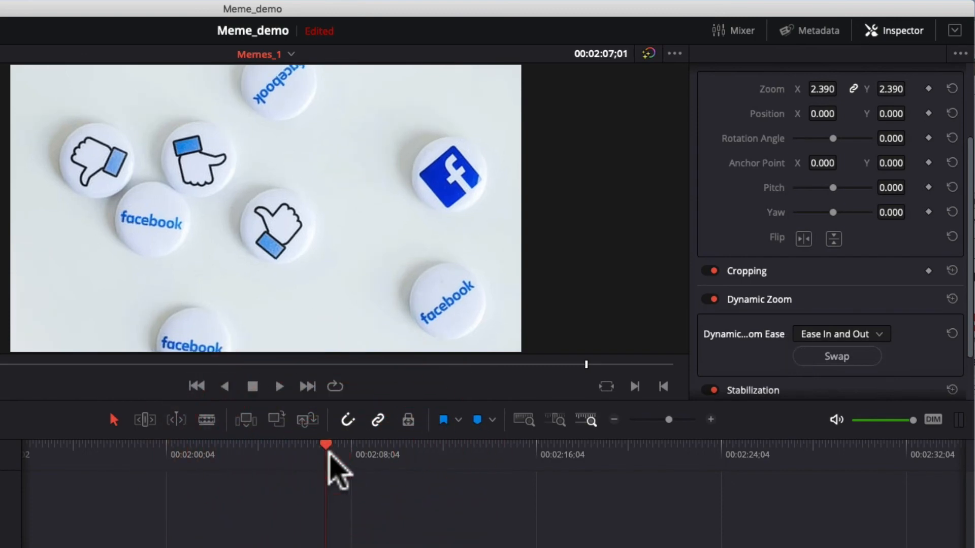
key("space")
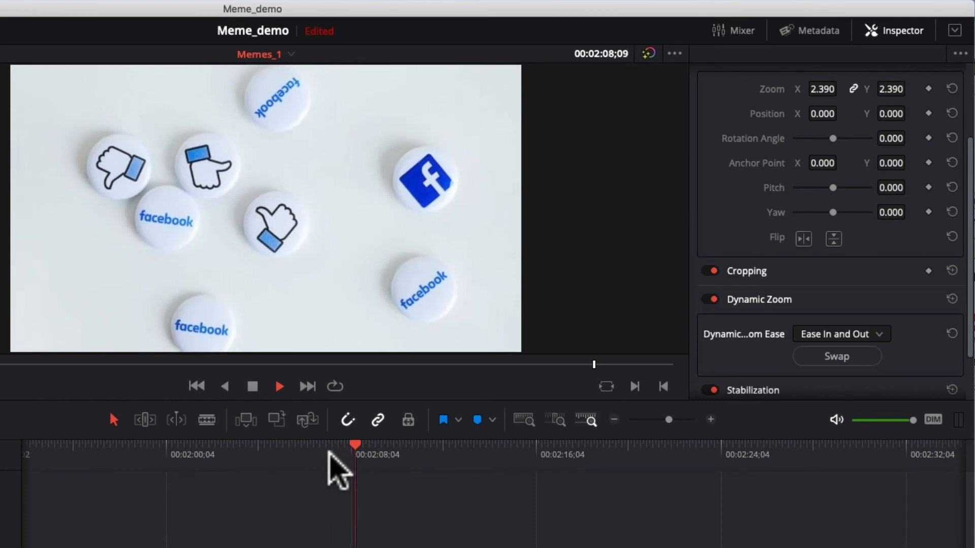
key("space")
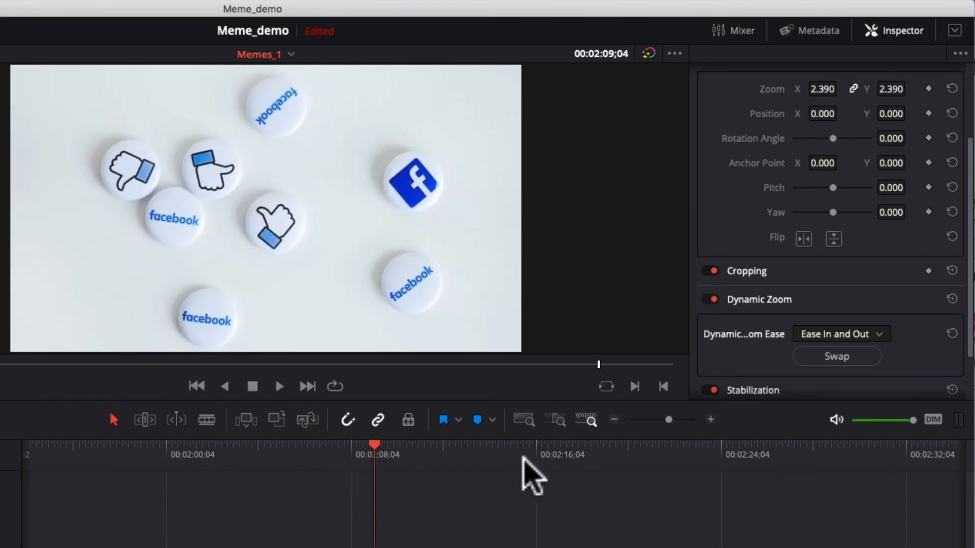
left_click(868, 333)
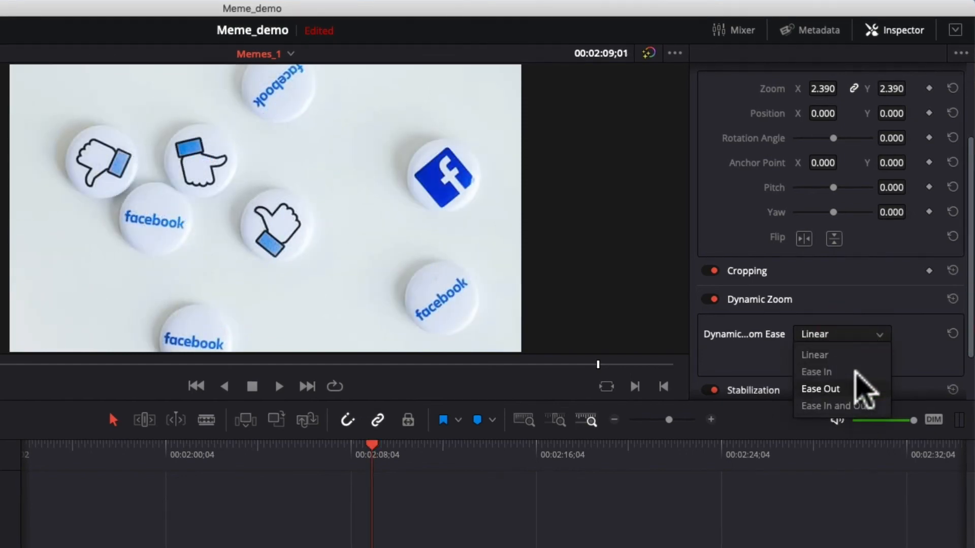
left_click(906, 389)
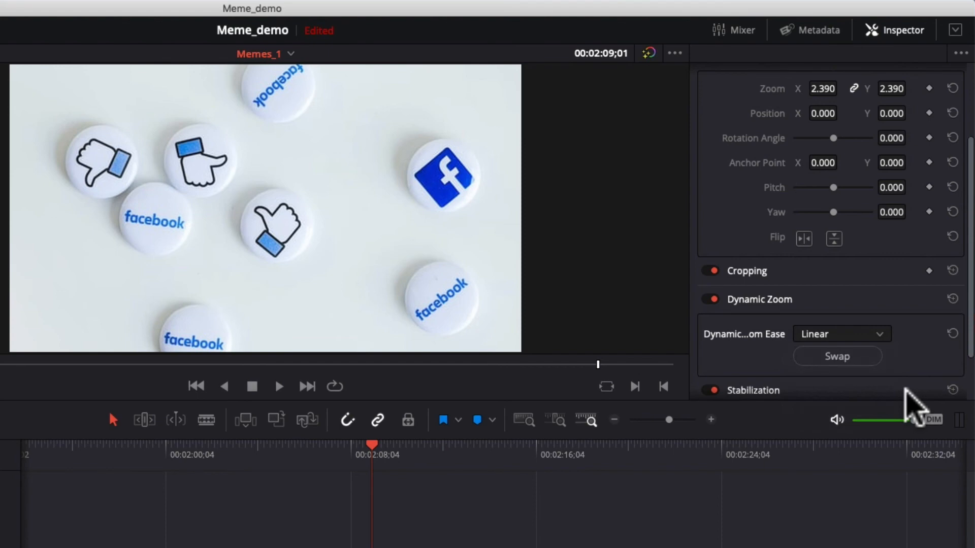
- Move the Facebook badges clip to V2 above the start of RickRoll_1.mp4 and park the playhead over it at 00:02:13;10
scroll(838, 285, "down", 4)
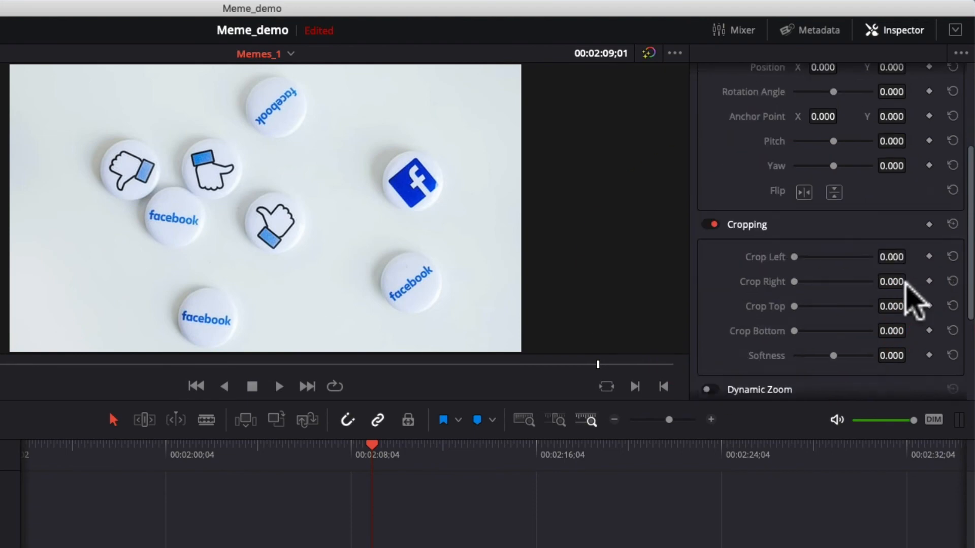
left_click(351, 464)
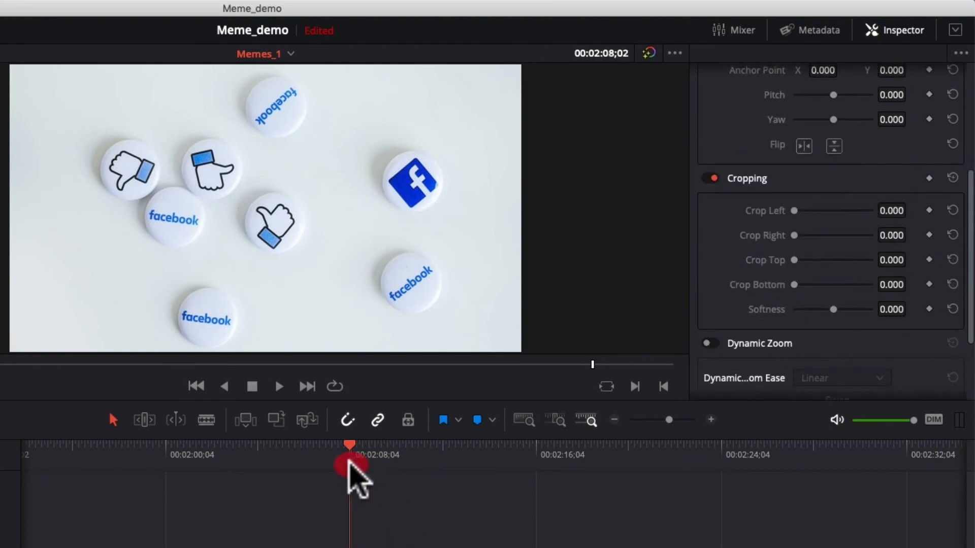
left_click_drag(796, 210, 772, 235)
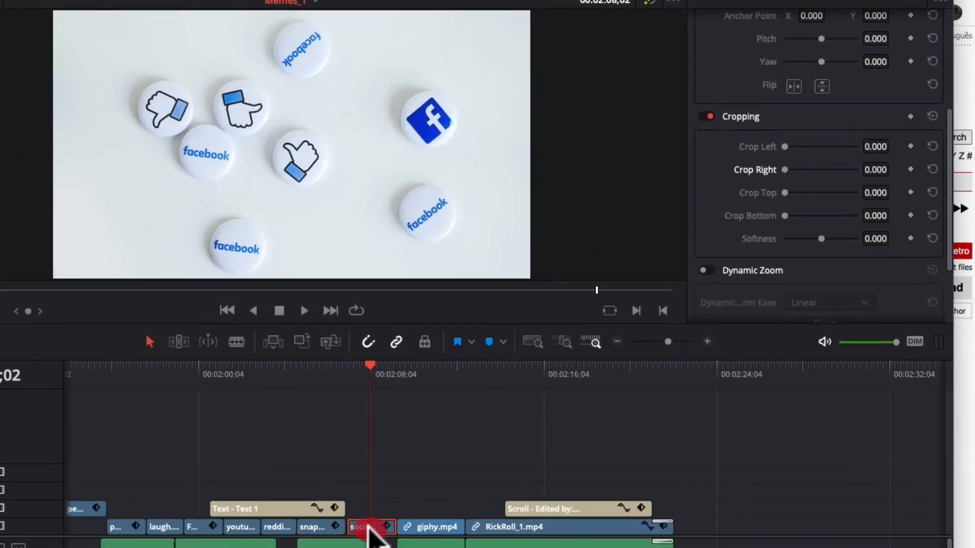
mouse_move(371, 528)
left_mouse_down()
mouse_move(474, 496)
mouse_move(480, 507)
left_mouse_up()
left_click(484, 367)
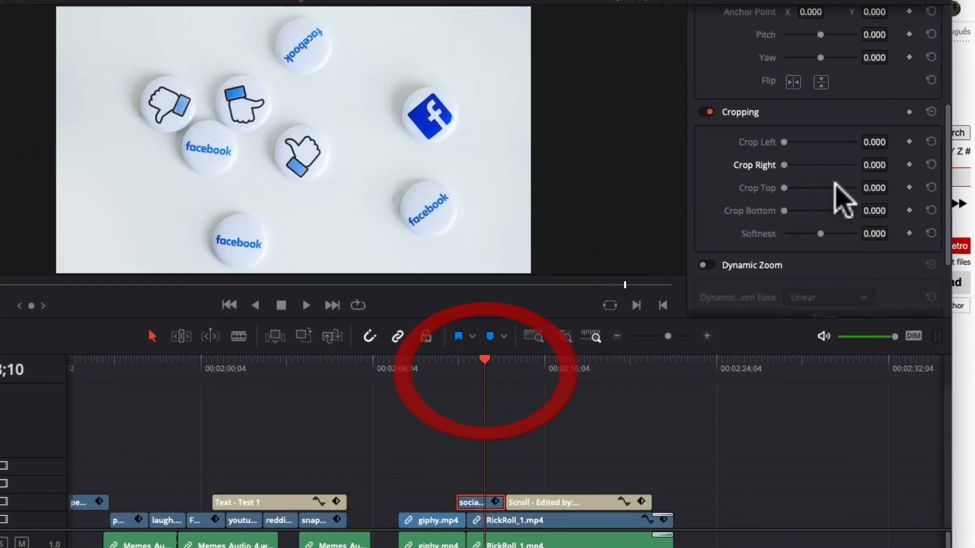
- Try cropping the Facebook badges clip by about 422 from its right edge, test and reset the softness, and try a bottom crop
left_click_drag(784, 165, 818, 165)
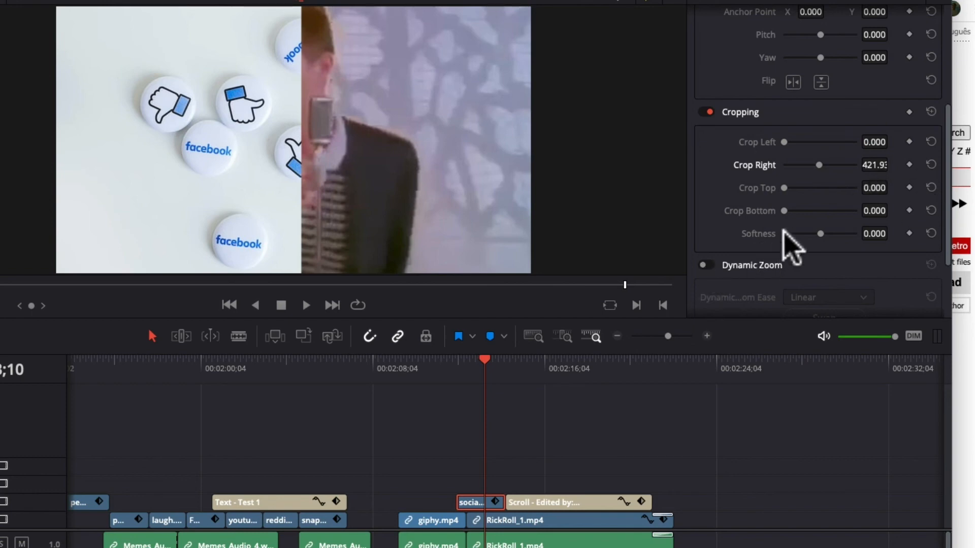
left_click_drag(815, 233, 844, 234)
left_click(931, 233)
left_click_drag(784, 211, 819, 210)
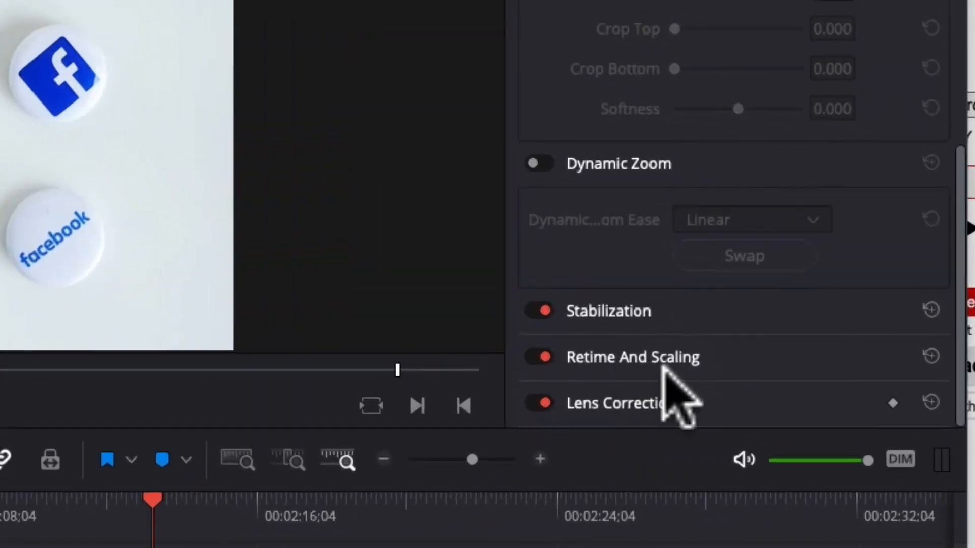
- Open the Retime And Scaling properties of the Facebook badges clip and try the Crop, Fit, Fill and Stretch scaling options
left_click(828, 249)
scroll(839, 261, "down", 3)
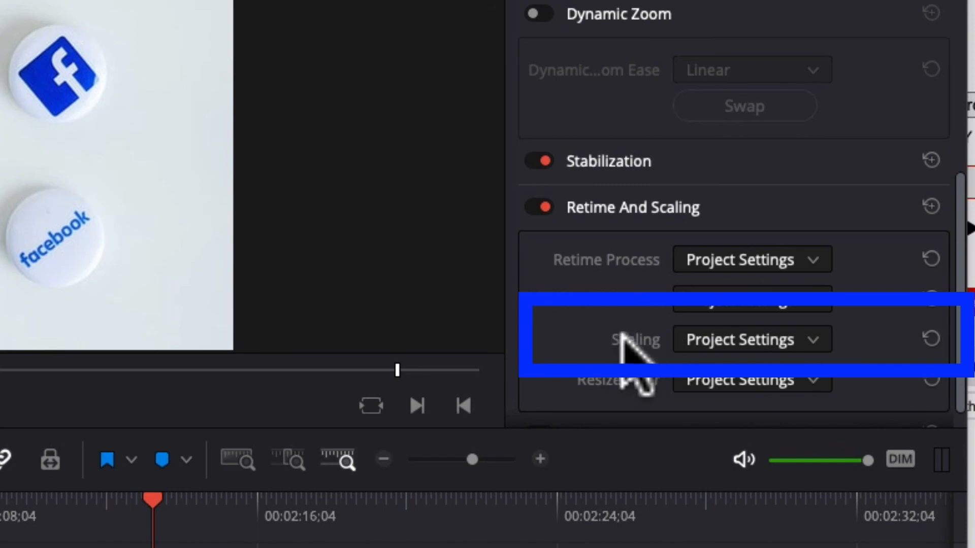
left_click(729, 341)
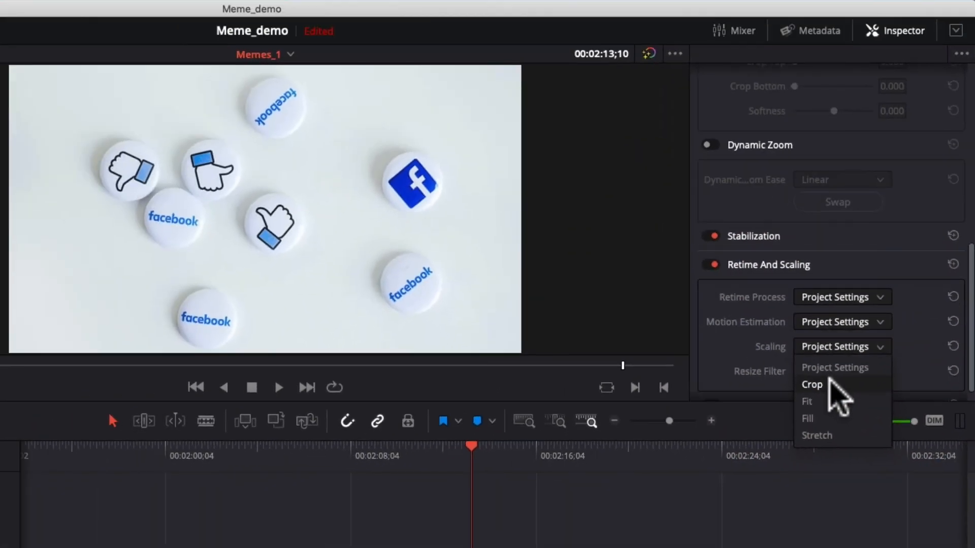
left_click(732, 401)
left_click(840, 349)
left_click(833, 403)
left_click(839, 347)
left_click(831, 417)
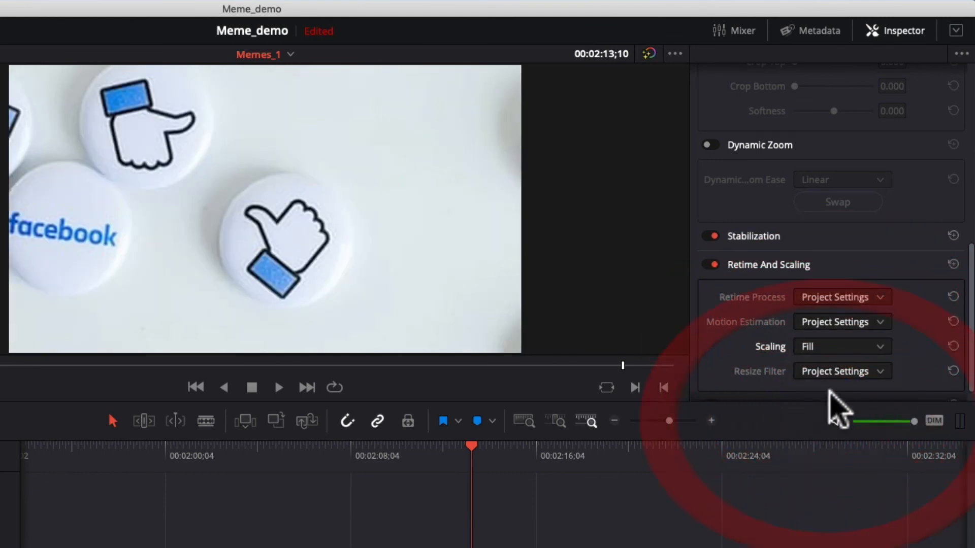
left_click(836, 348)
left_click(823, 435)
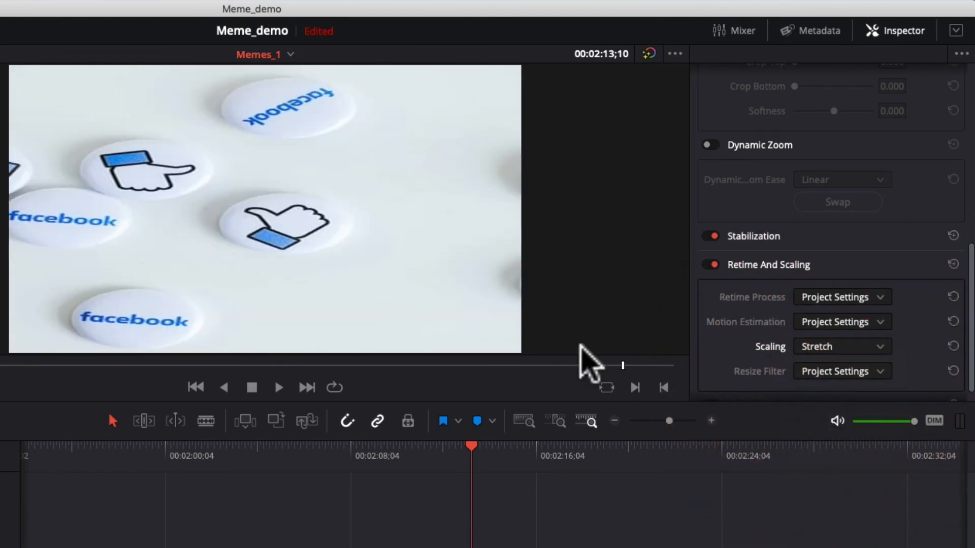
- Reset the Facebook badges clip's zoom to 1.000 and set its scaling to Crop
scroll(913, 254, "up", 5)
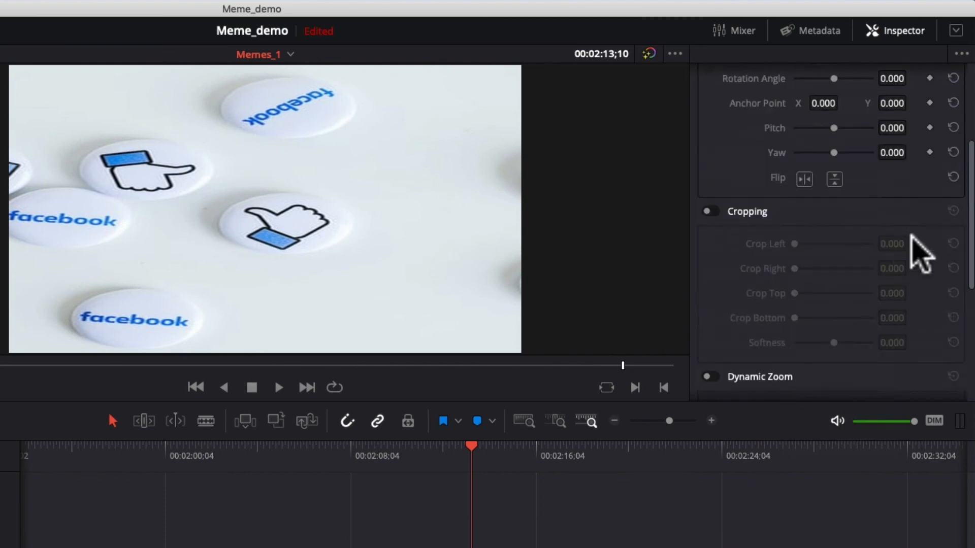
scroll(920, 254, "up", 4)
left_click(953, 199)
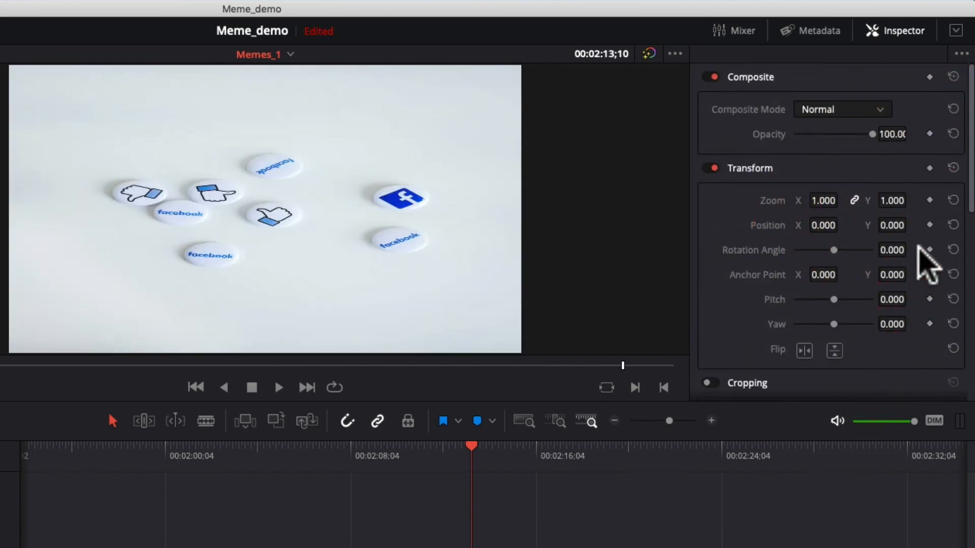
scroll(812, 364, "down", 4)
scroll(820, 355, "down", 5)
left_click(841, 332)
left_click(817, 371)
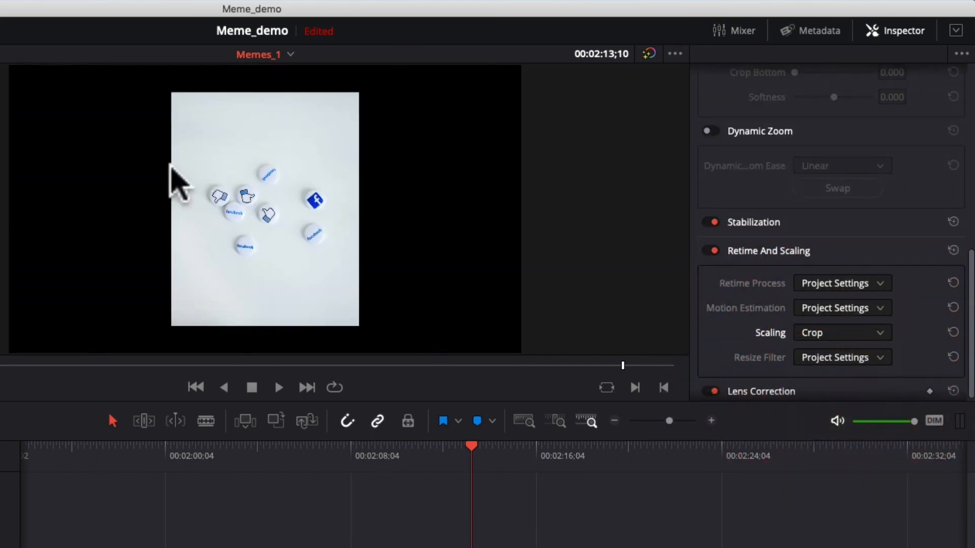
- Compare the Fit, Fill and Stretch scaling options on the unzoomed Facebook badges clip and set its scaling to Fill
left_click(844, 330)
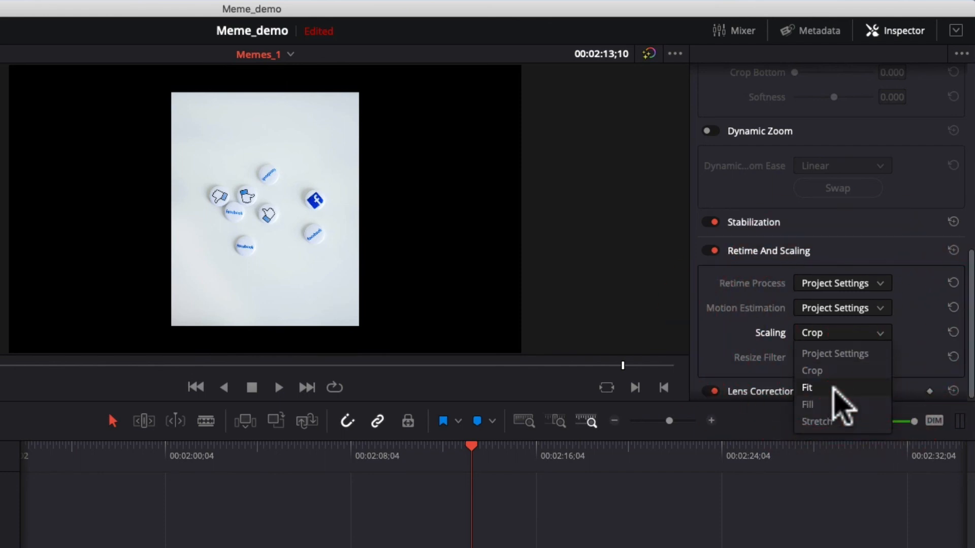
left_click(833, 387)
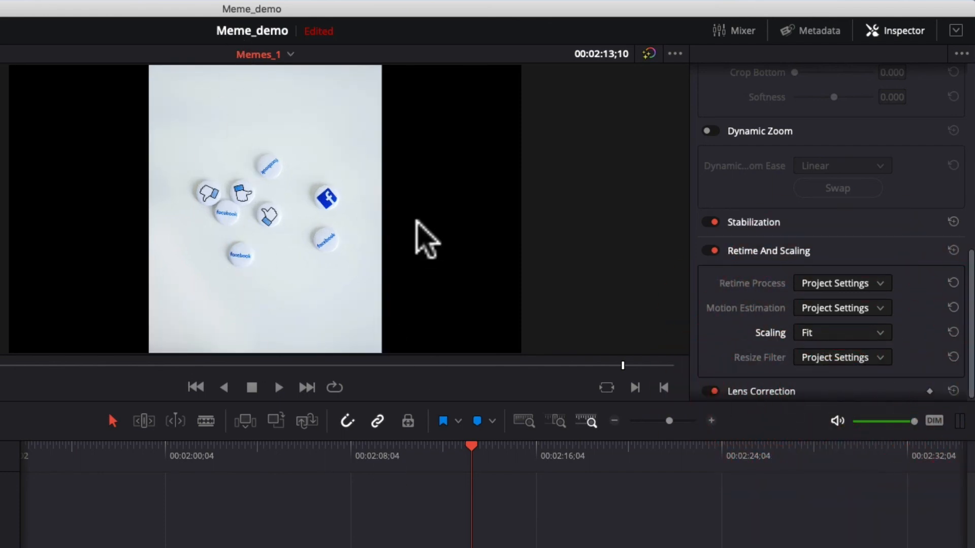
left_click(832, 331)
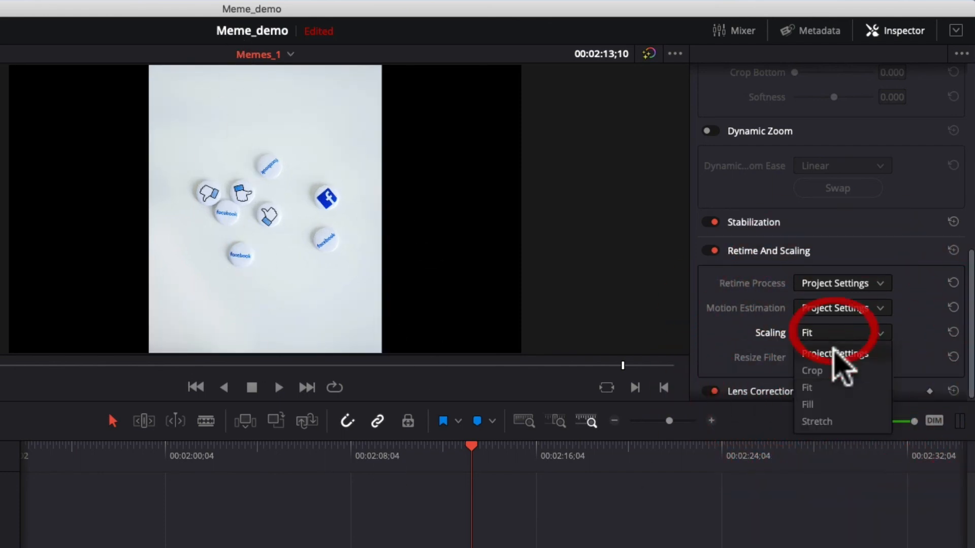
left_click(825, 404)
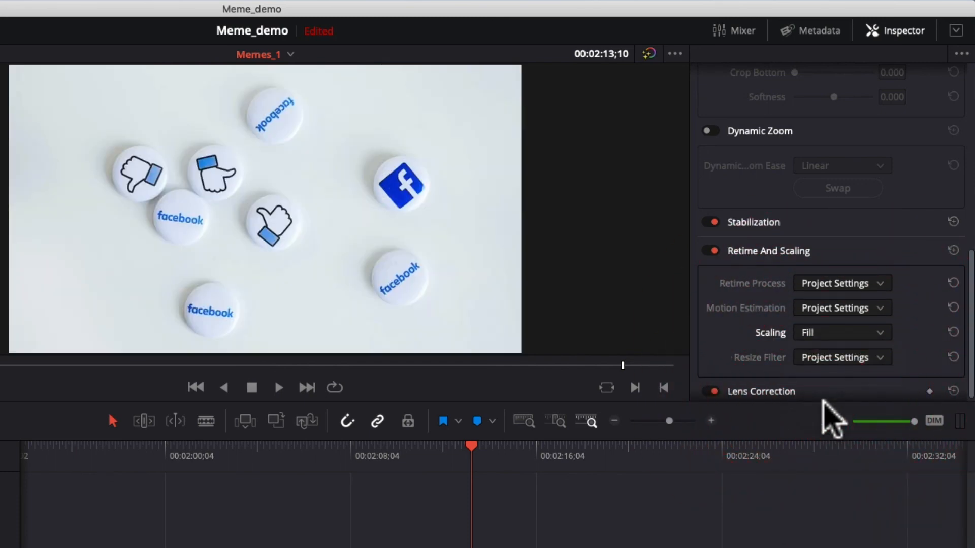
left_click(843, 335)
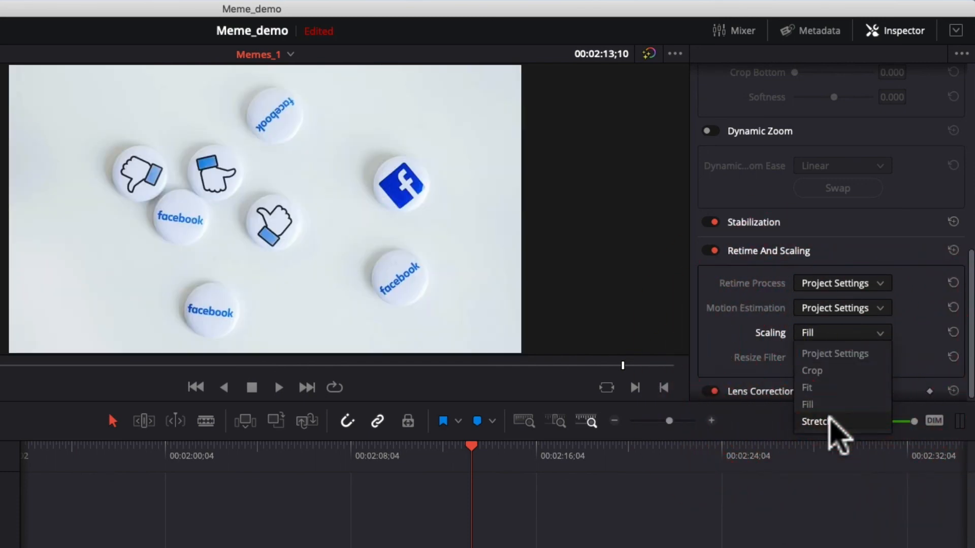
left_click(831, 422)
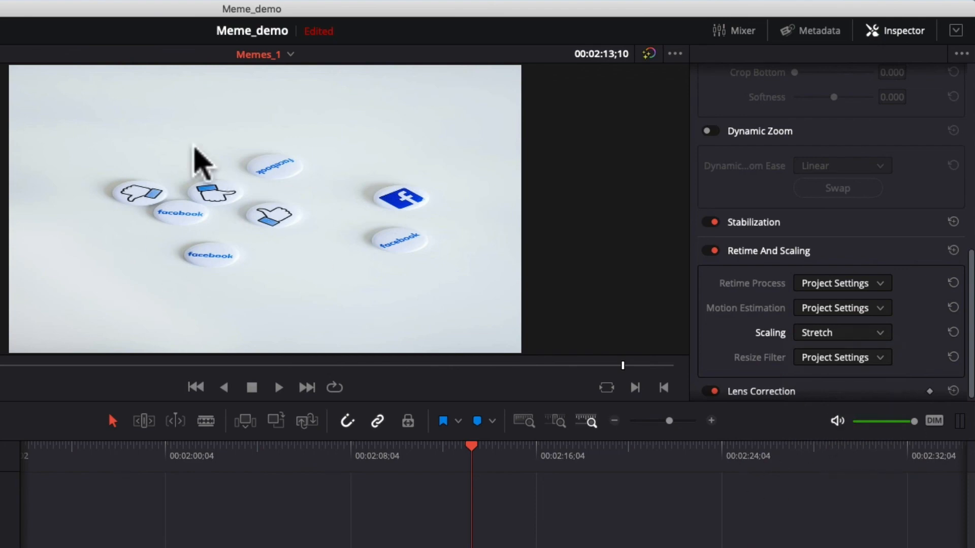
left_click(857, 334)
left_click(841, 403)
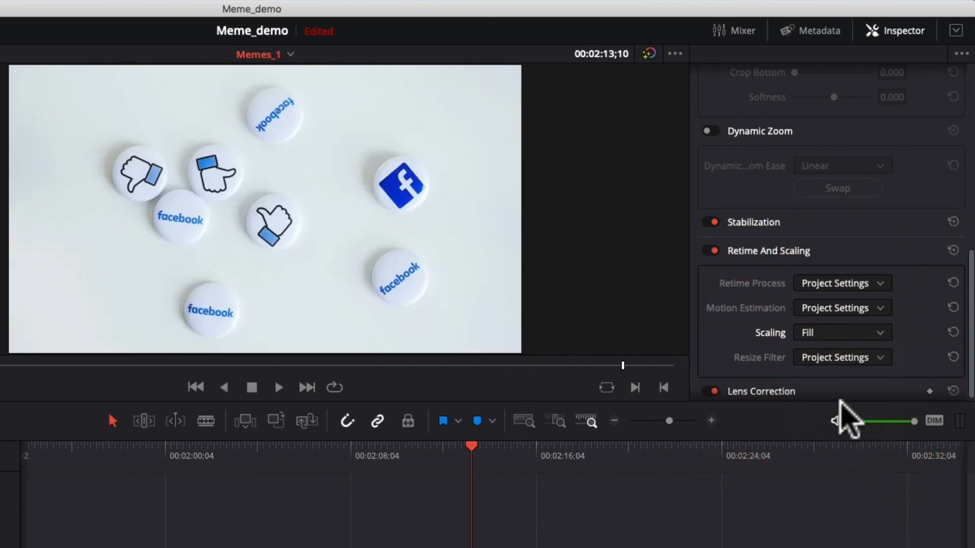
- Try the Crop scaling option on the Facebook badges clip again and return its scaling to Fill
left_click(858, 334)
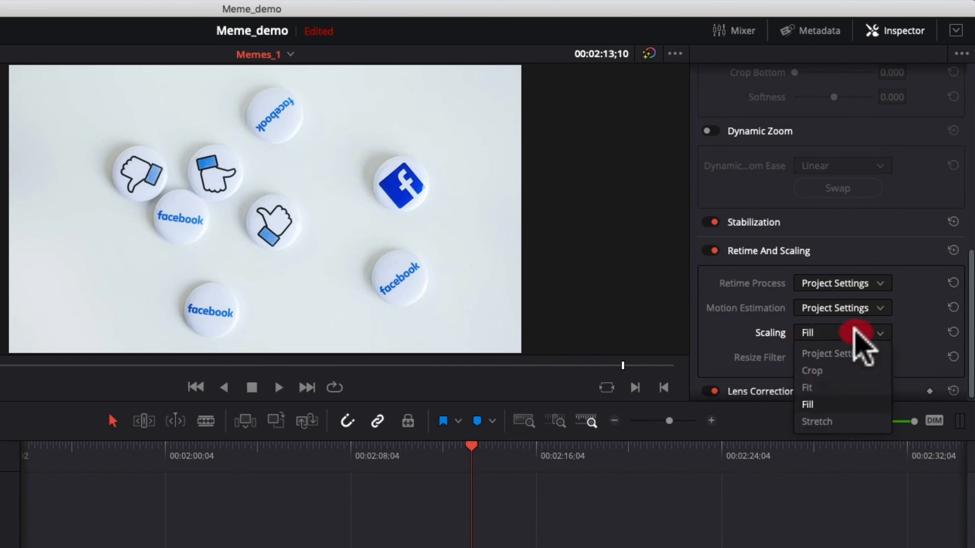
left_click(840, 369)
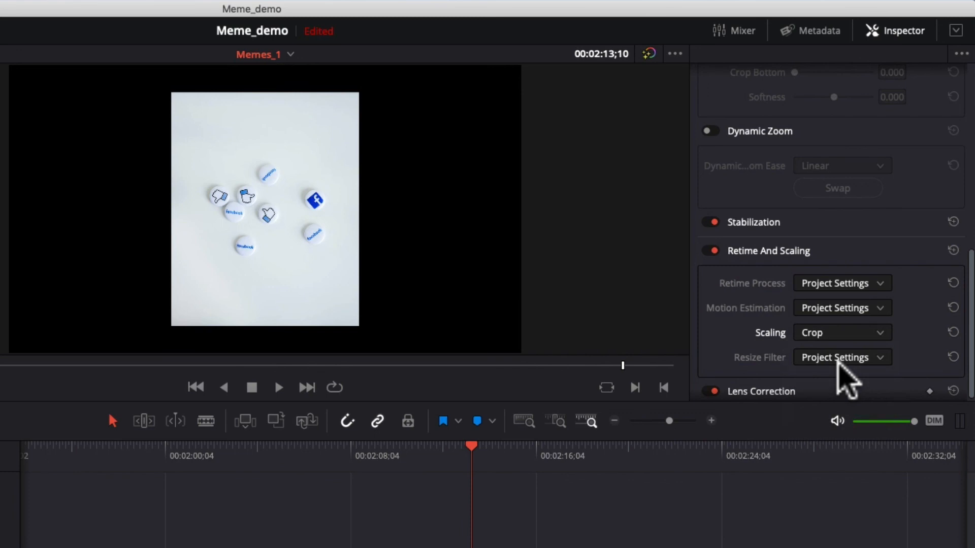
left_click(851, 333)
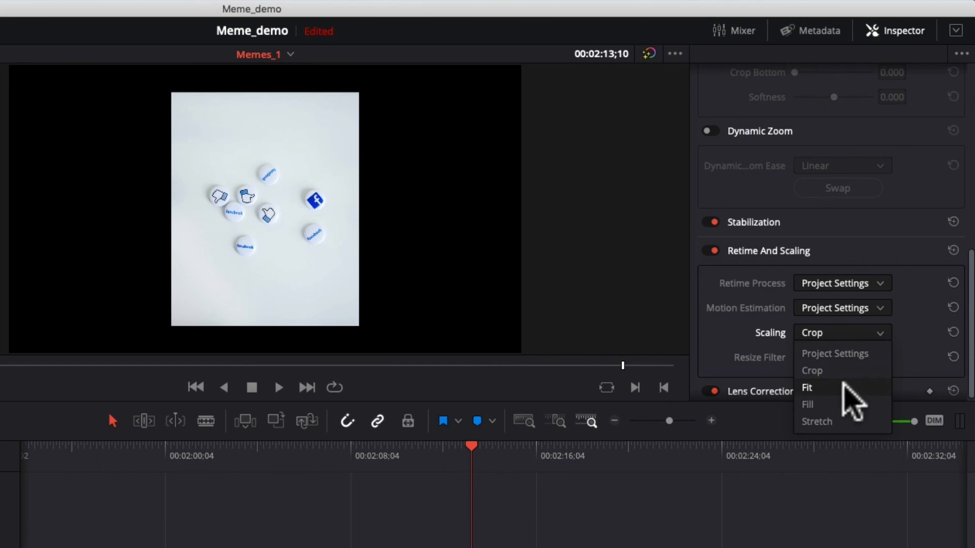
left_click(838, 404)
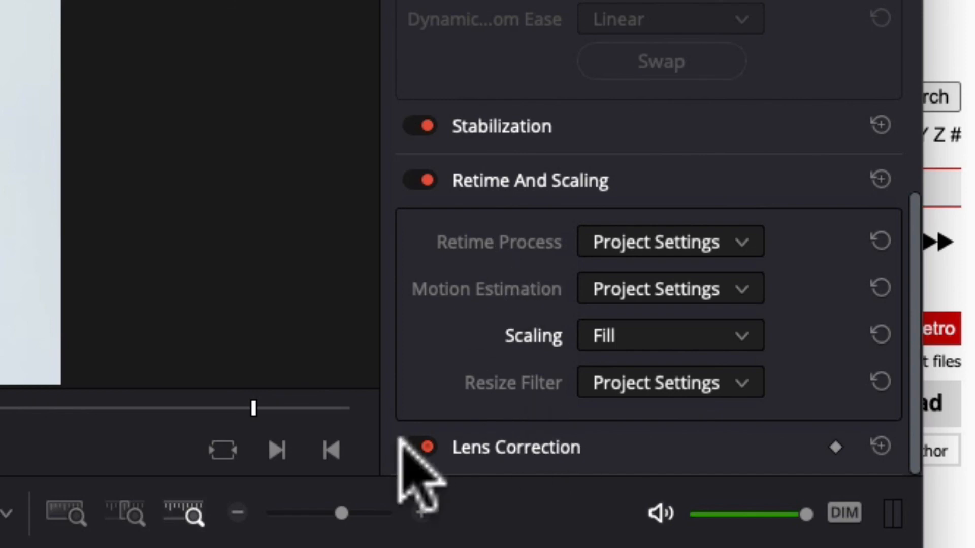
- Expand and collapse the Stabilization properties of the Facebook badges clip and look over the remaining inspector sections
left_click(505, 127)
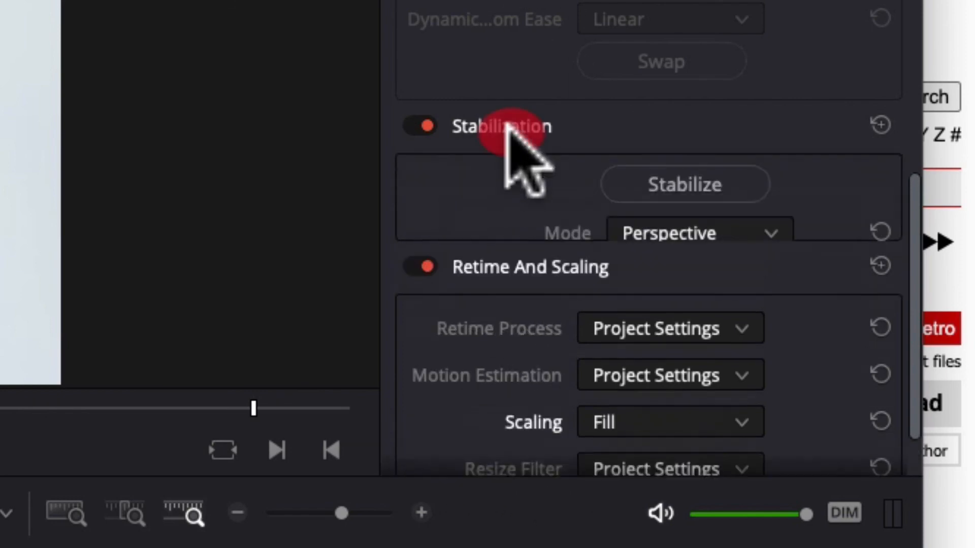
left_click(465, 127)
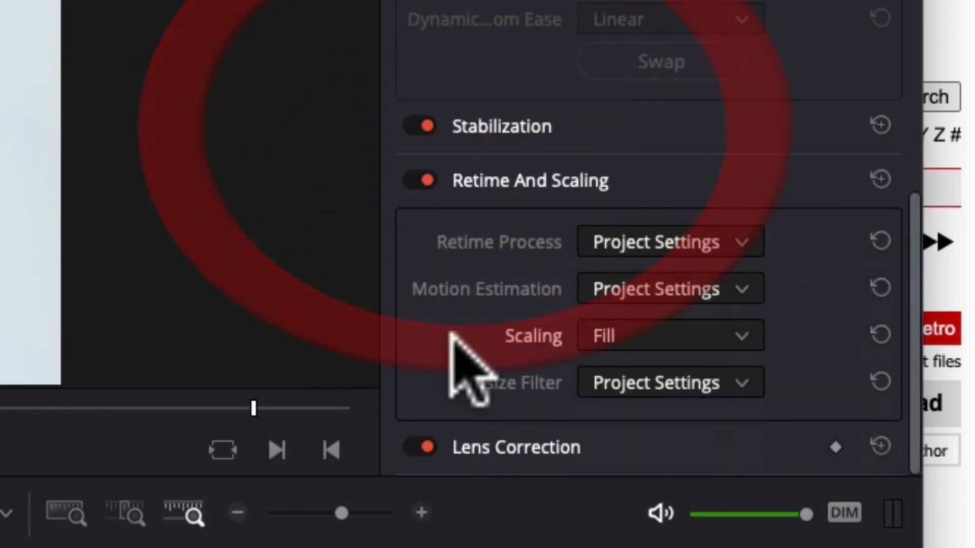
scroll(751, 370, "up", 3)
scroll(771, 284, "down", 3)
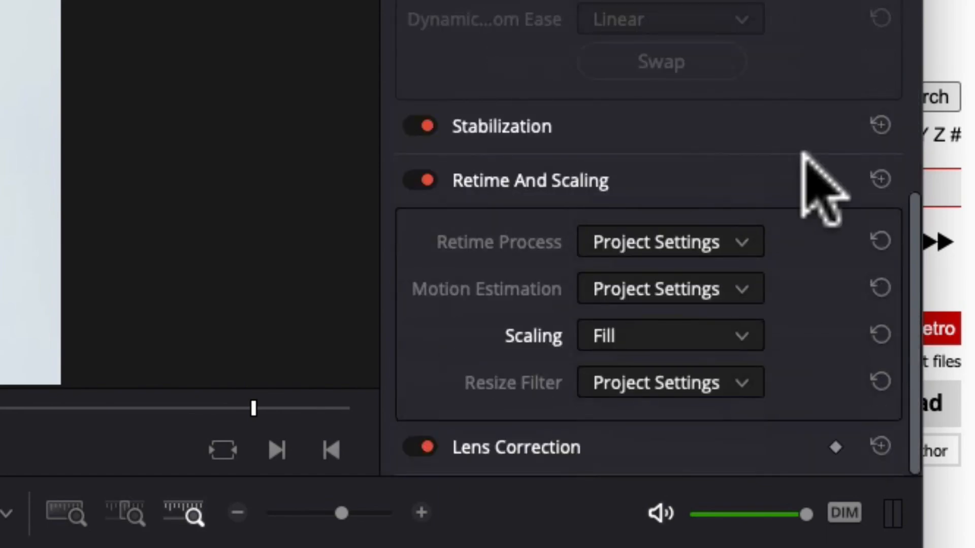
scroll(740, 366, "up", 10)
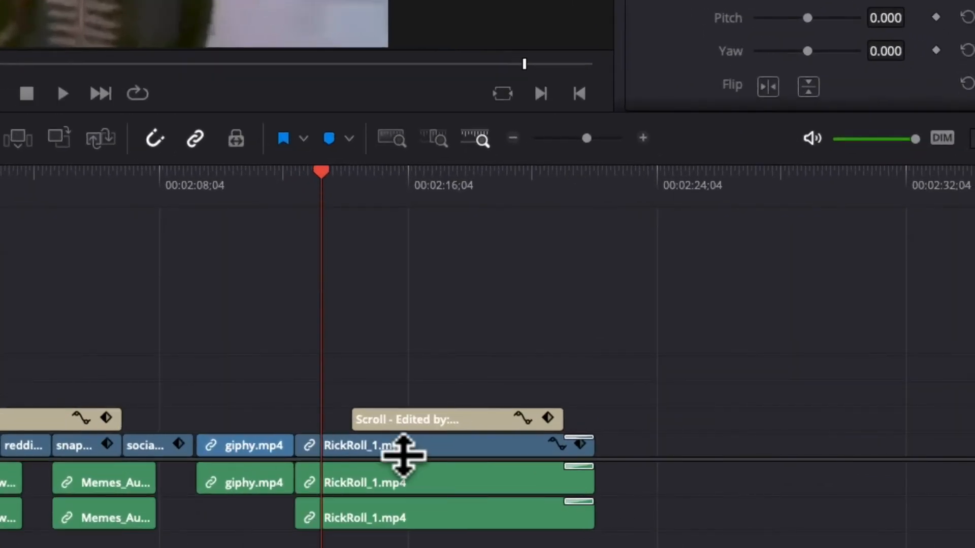
- Open the clip speed settings of RickRoll_1.mp4, try slowing it to about 51%, and set the speed to 200%
left_click(696, 472)
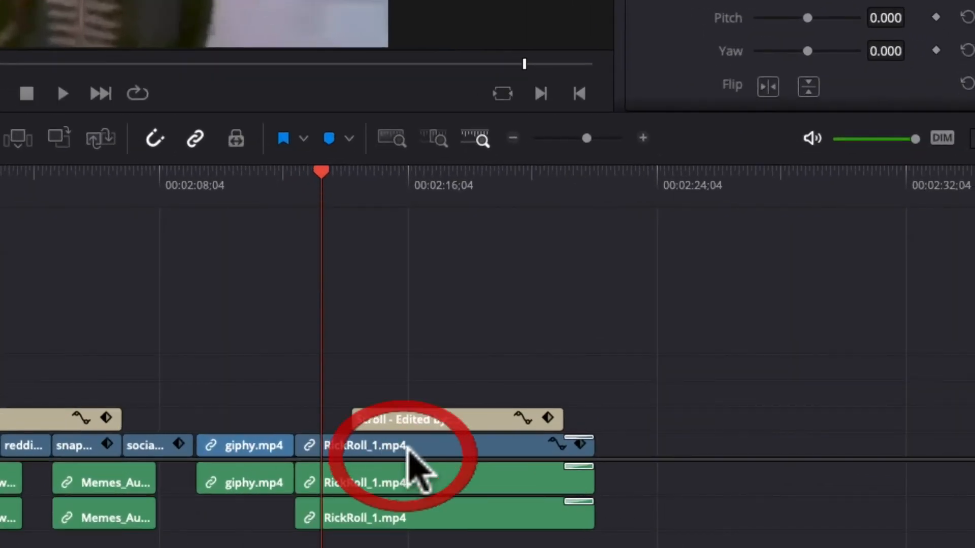
right_click(392, 443)
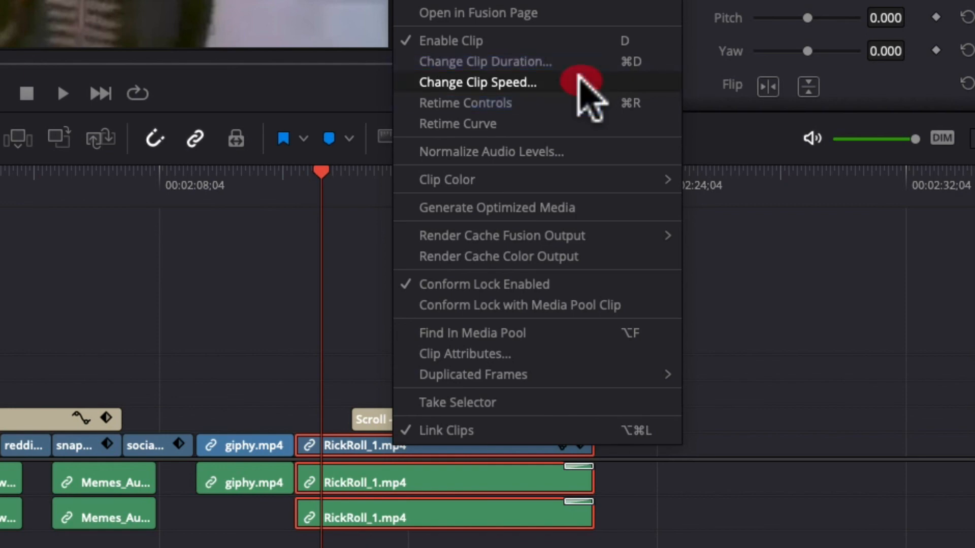
left_click(579, 80)
left_click_drag(450, 192, 358, 170)
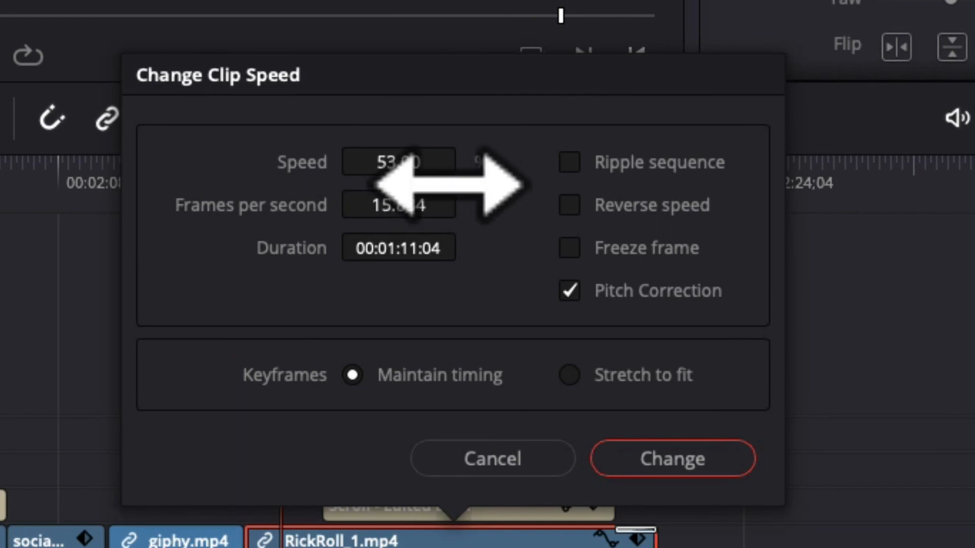
left_click_drag(450, 185, 390, 162)
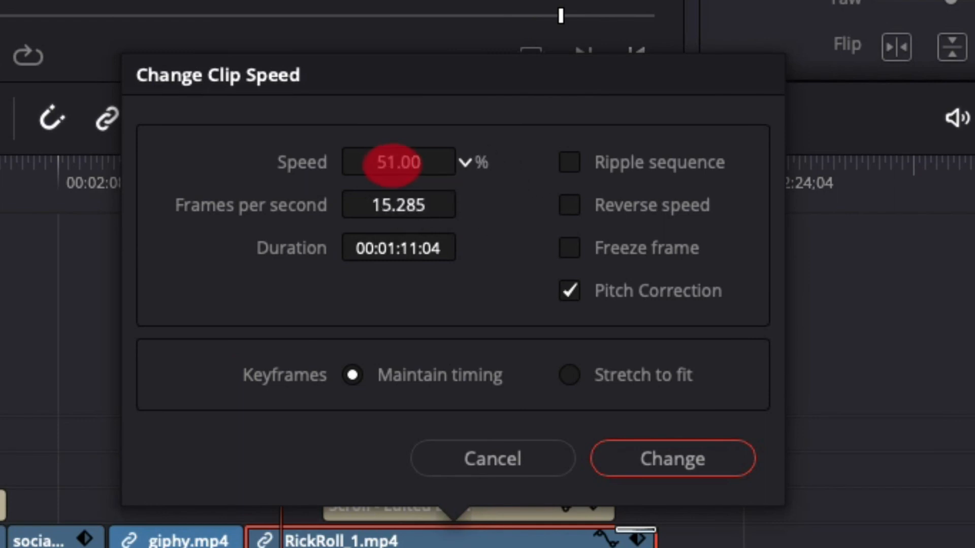
left_click(391, 165)
type("200")
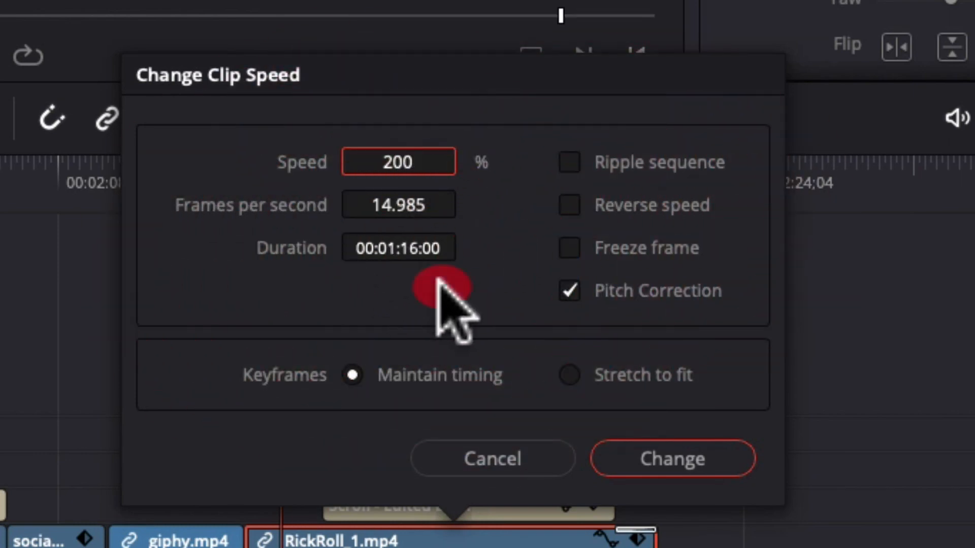
key("Return")
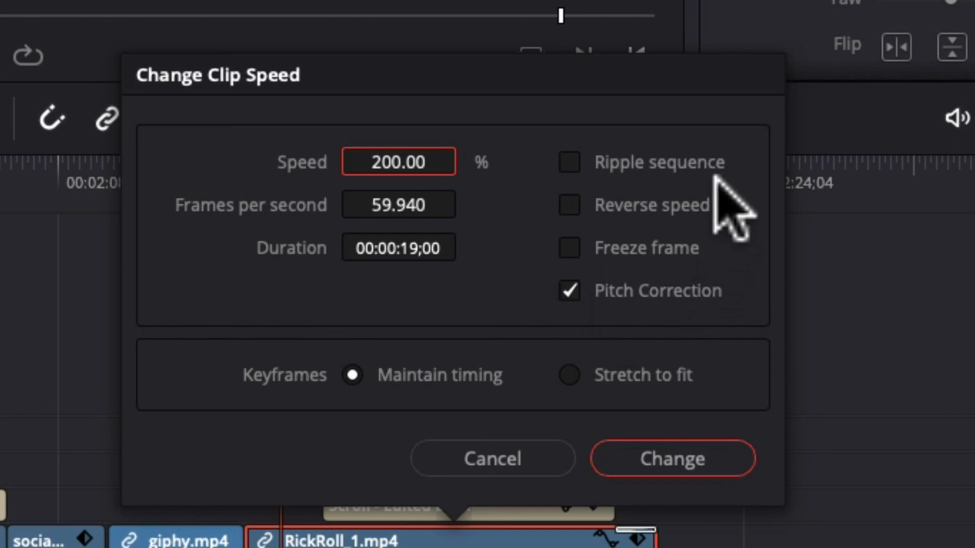
- Test the Reverse speed option, apply the speed change to RickRoll_1.mp4, and undo it after playing the result
left_click(567, 204)
left_click(567, 205)
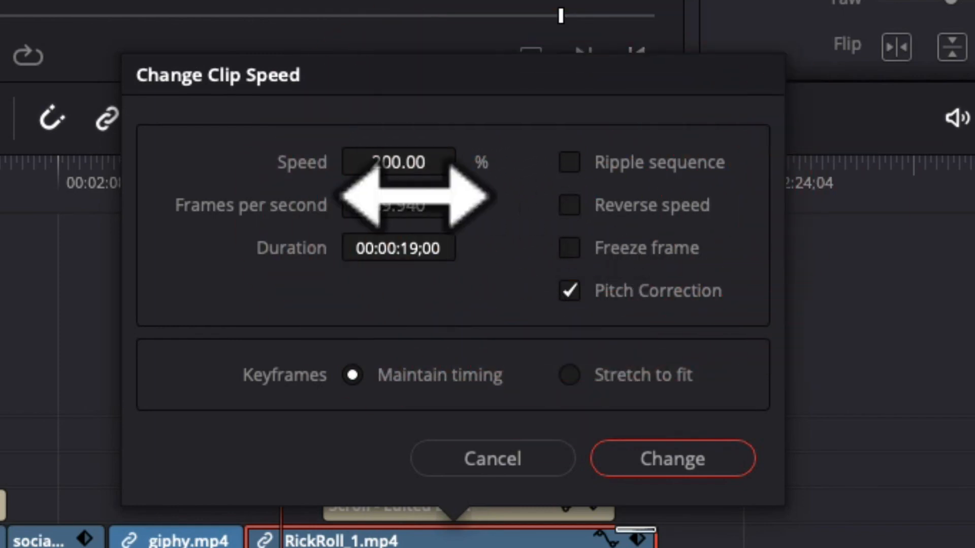
left_click(568, 204)
left_click(710, 448)
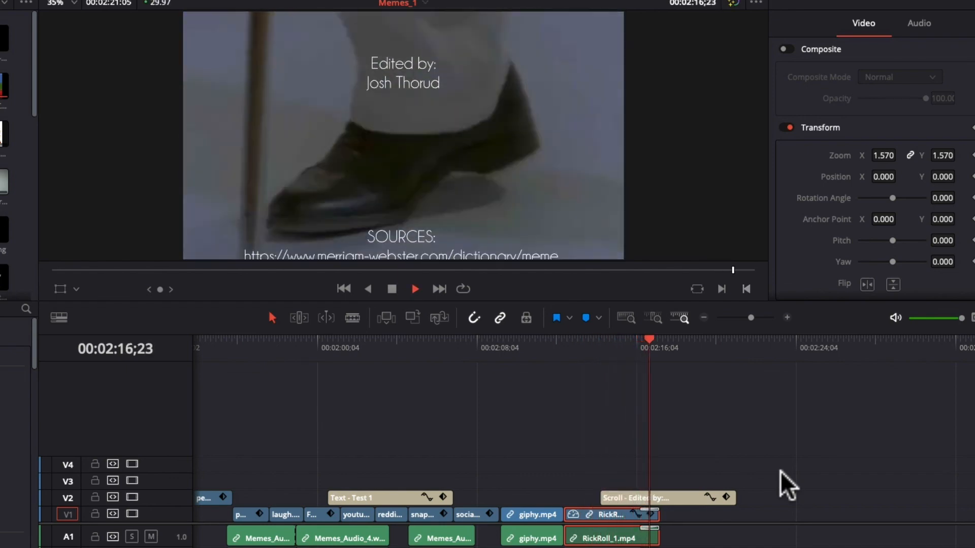
key("space")
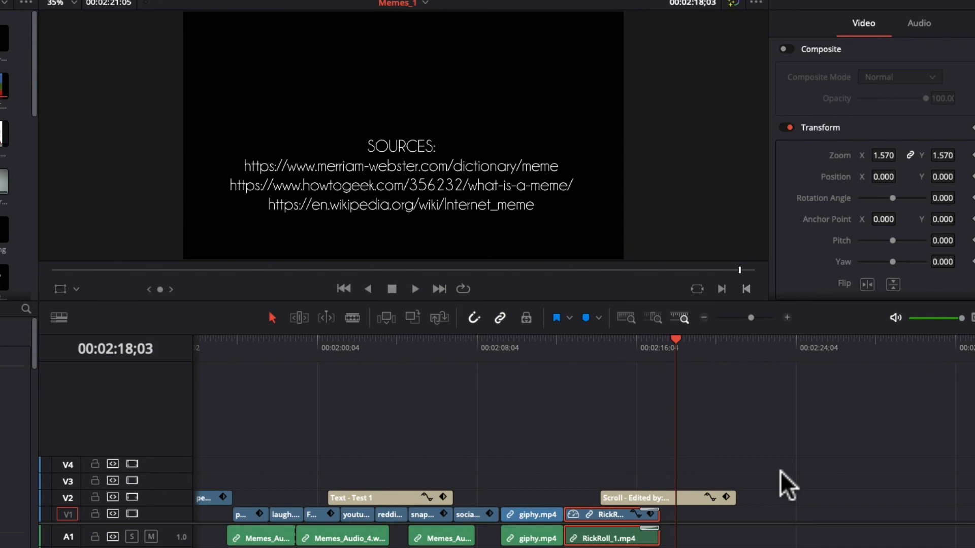
key("super+z")
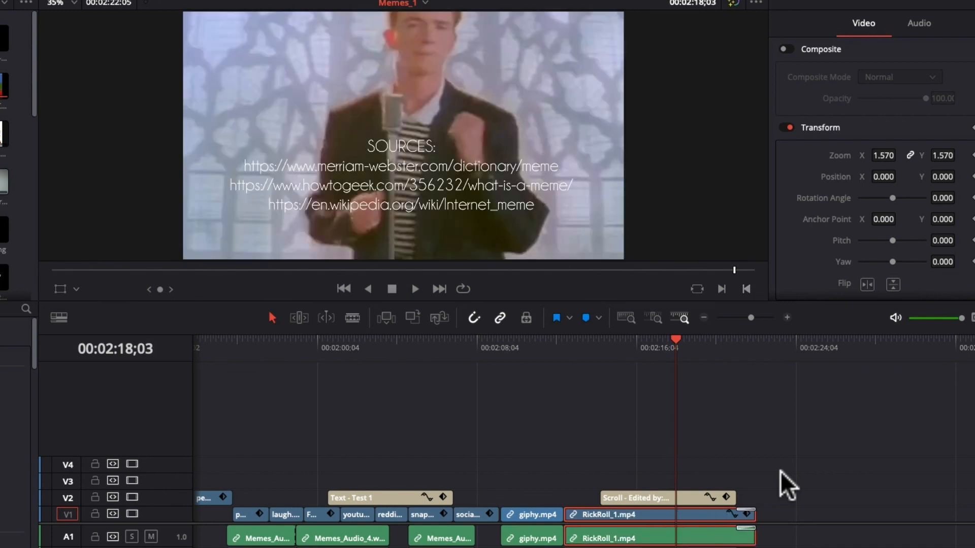
- Reopen the Change Clip Speed settings of the RickRoll_1.mp4 clip
right_click(627, 514)
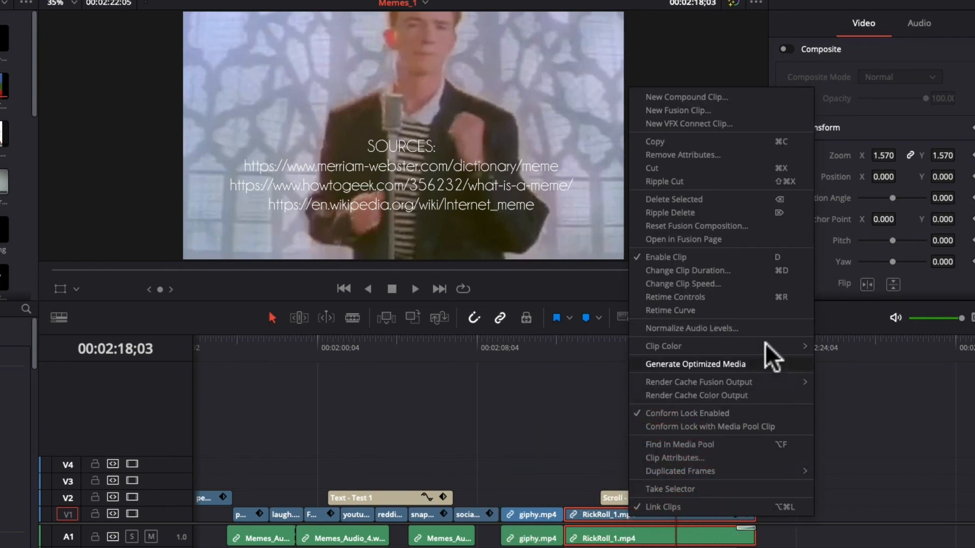
left_click(680, 283)
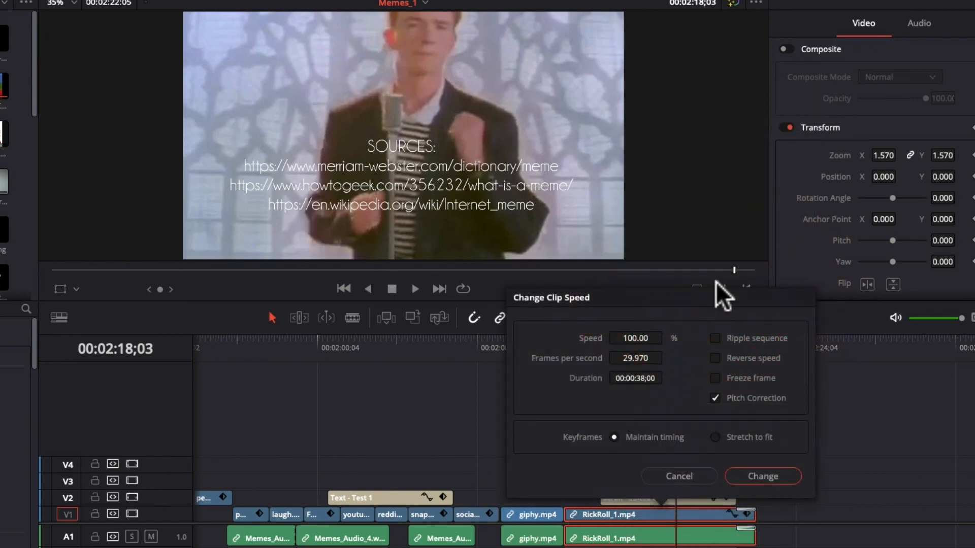